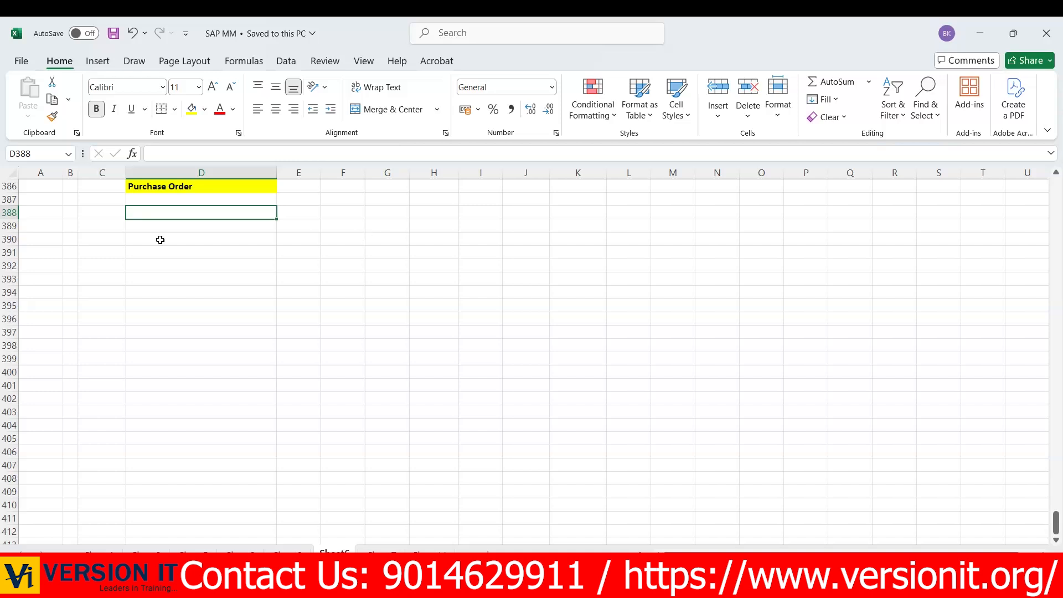
- Enter the label Create PO in D388 with its transaction code ME21N in E388
{"action": "type", "text": "C"}
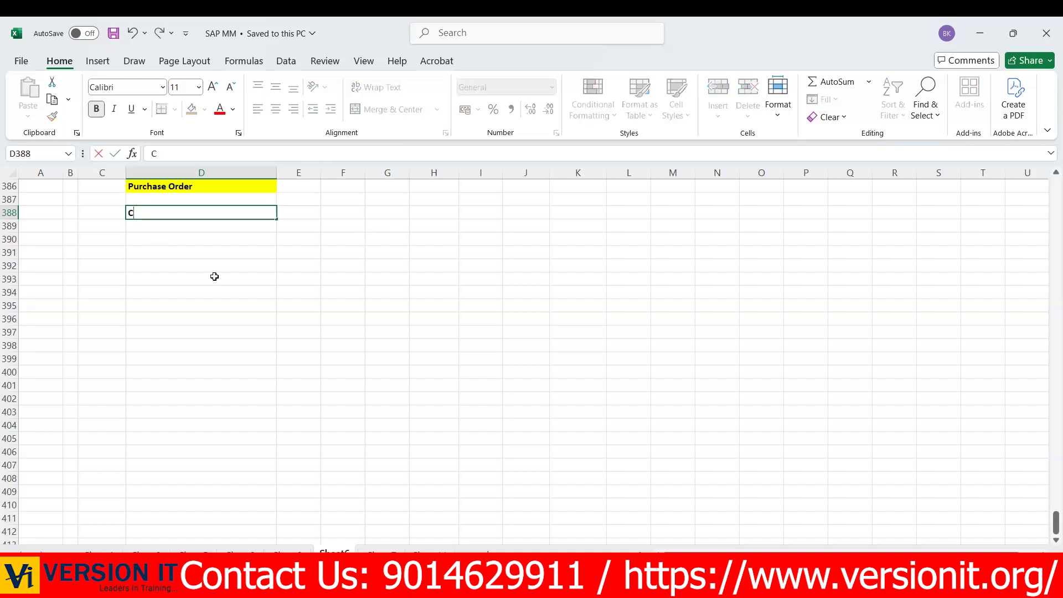
{"action": "type", "text": "reate PO"}
{"action": "key", "text": "Tab"}
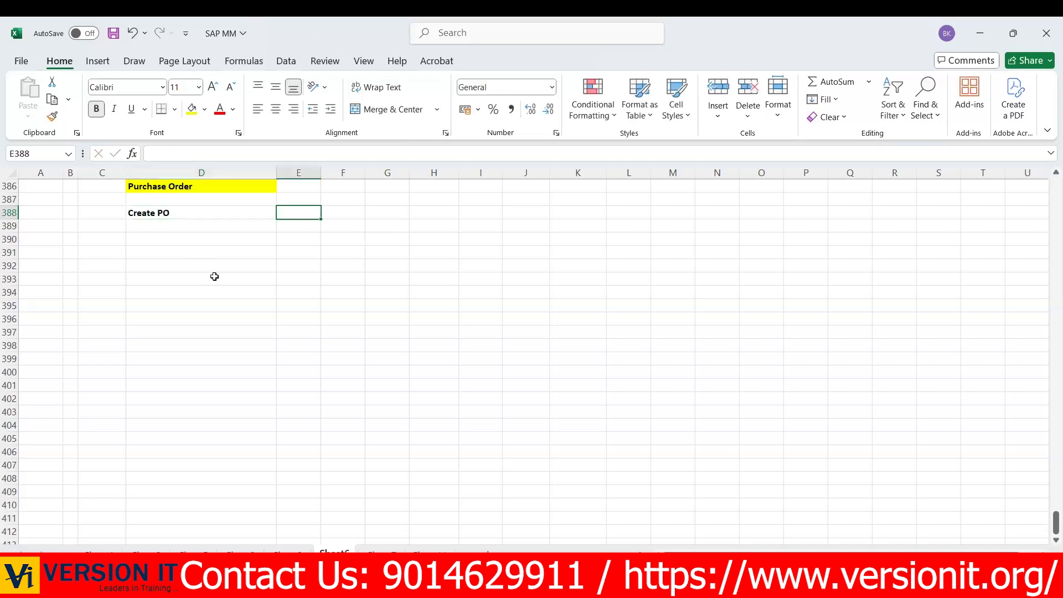
{"action": "type", "text": "ME21N"}
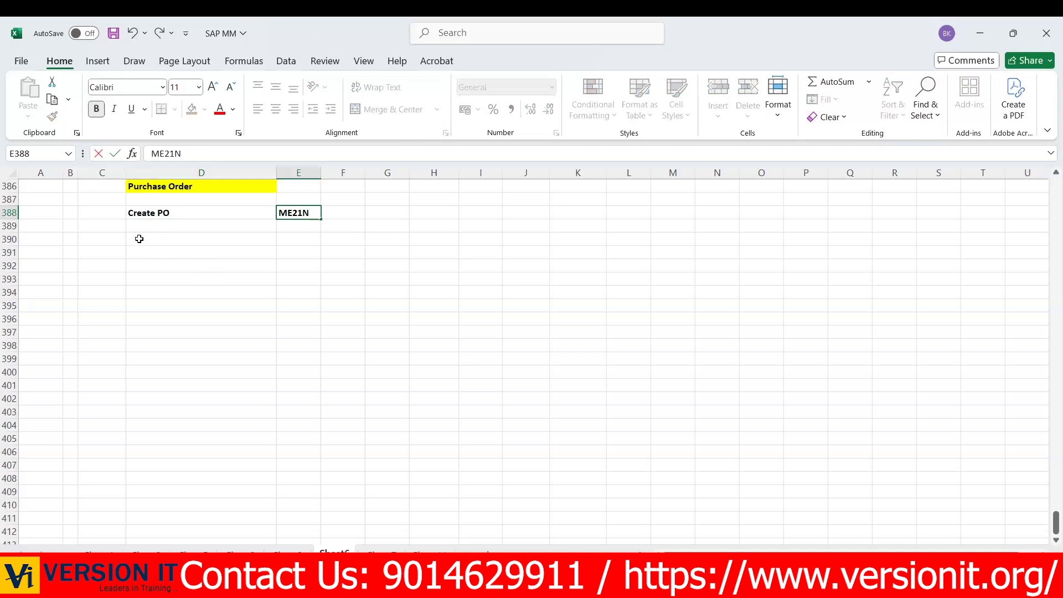
- Add the label Change PO in D390 with its transaction code ME22N in E390
{"action": "left_click", "coordinate": [139, 238]}
{"action": "type", "text": "Chna"}
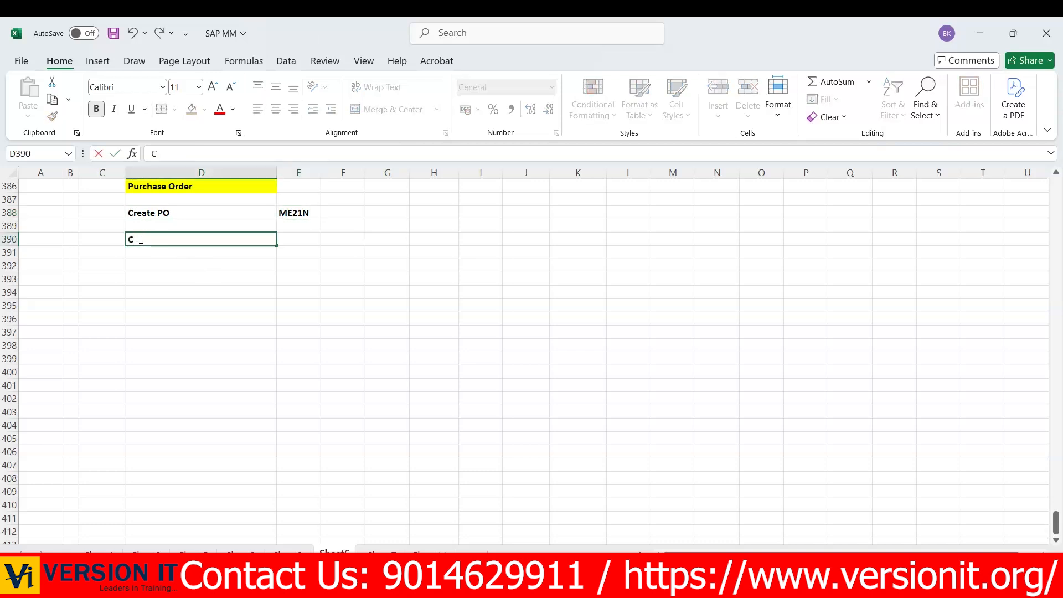
{"action": "key", "text": "BackSpace"}
{"action": "key", "text": "BackSpace"}
{"action": "type", "text": "ange PO"}
{"action": "key", "text": "Tab"}
{"action": "type", "text": "ME22N"}
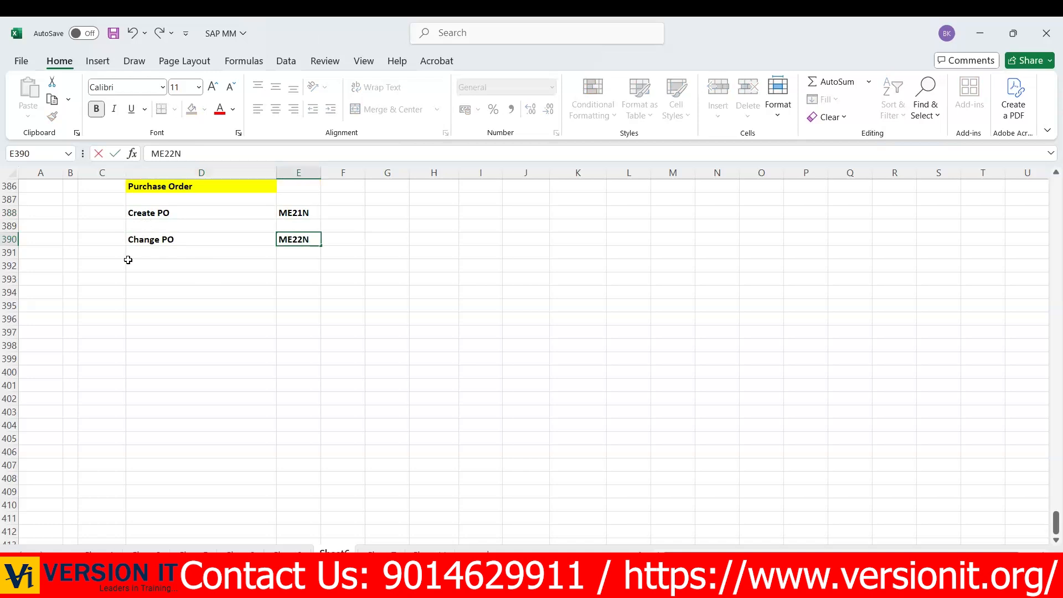
- Add the label Display PO in D392 with its transaction code ME23N in E392
{"action": "left_click", "coordinate": [136, 264]}
{"action": "type", "text": "Display PO"}
{"action": "key", "text": "Tab"}
{"action": "type", "text": "ME23N"}
- Enter End User in C388, beside the Create PO entry
{"action": "left_click", "coordinate": [140, 213]}
{"action": "left_click_drag", "start_coordinate": [239, 213], "coordinate": [326, 266]}
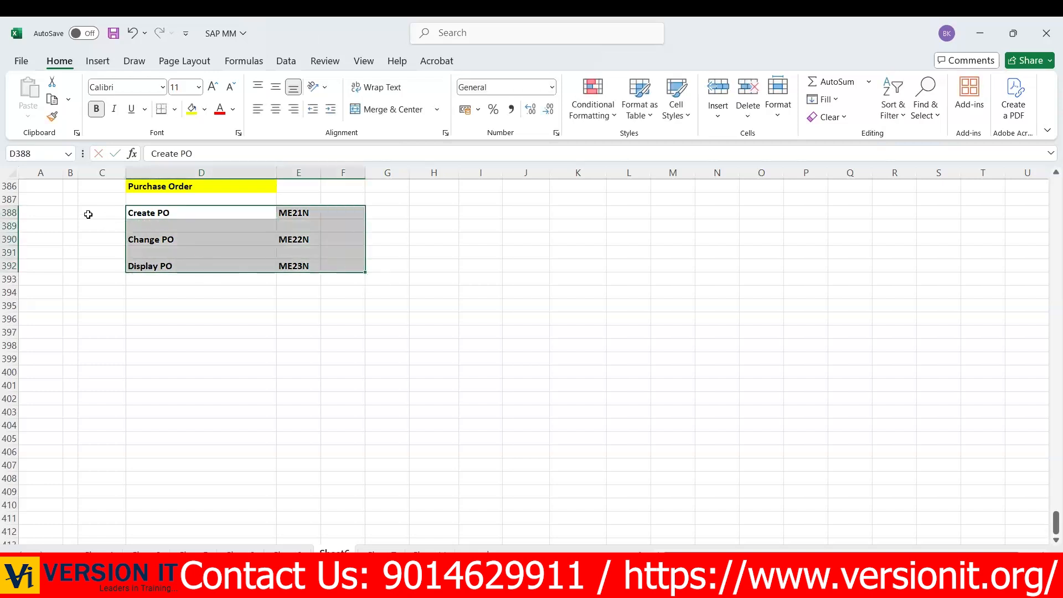
{"action": "left_click", "coordinate": [88, 214]}
{"action": "type", "text": "End User"}
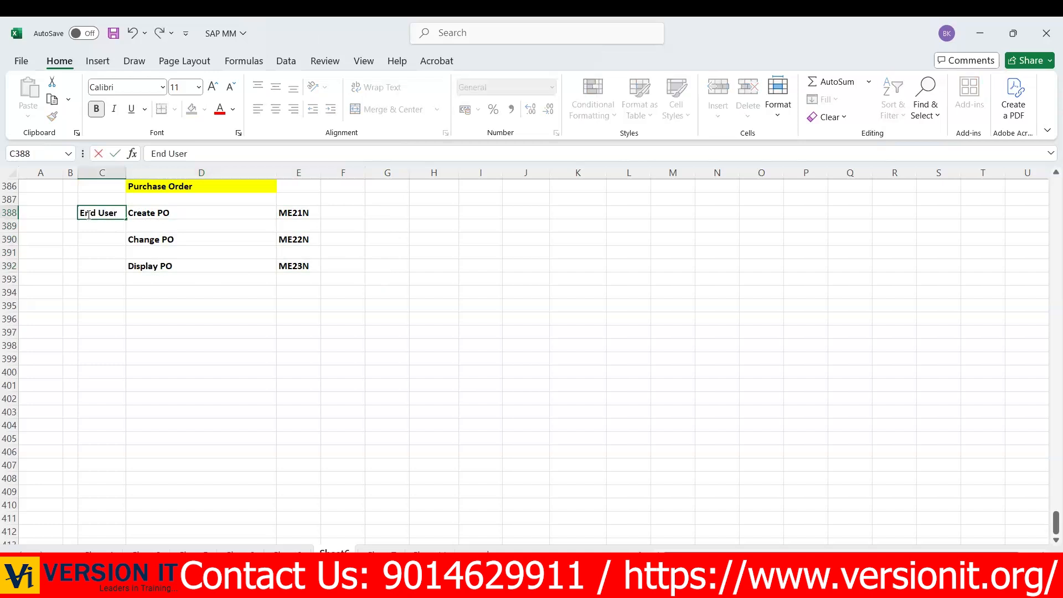
- Enter the label PO Document Type in D394 with SPRO in E394
{"action": "left_click", "coordinate": [157, 294]}
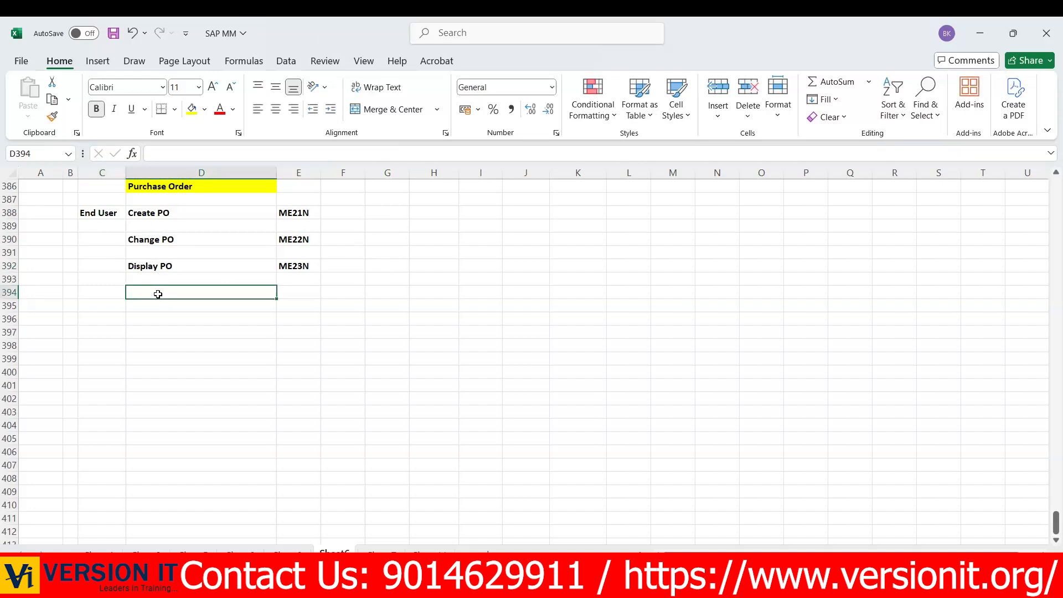
{"action": "type", "text": "PO Document Tyope"}
{"action": "key", "text": "BackSpace"}
{"action": "key", "text": "BackSpace"}
{"action": "key", "text": "BackSpace"}
{"action": "type", "text": "pe"}
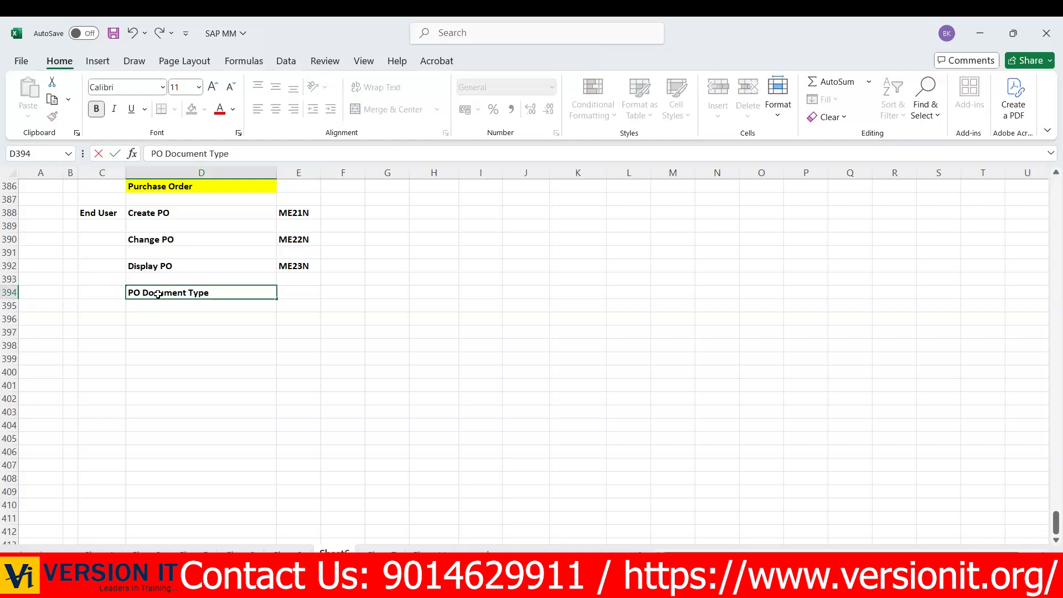
{"action": "key", "text": "Tab"}
{"action": "type", "text": "SPRO"}
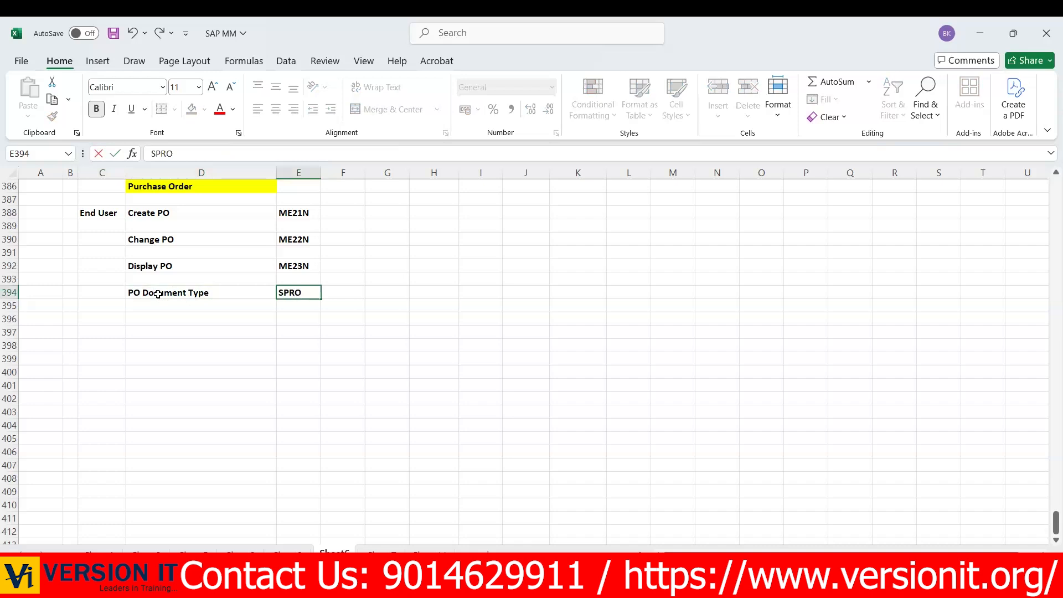
- Append the document type code NB to the PO Document Type label in D394
{"action": "left_click", "coordinate": [223, 289]}
{"action": "double_click", "coordinate": [223, 289]}
{"action": "type", "text": "NB"}
{"action": "key", "text": "Return"}
{"action": "key", "text": "Return"}
{"action": "key", "text": "Return"}
{"action": "key", "text": "Return"}
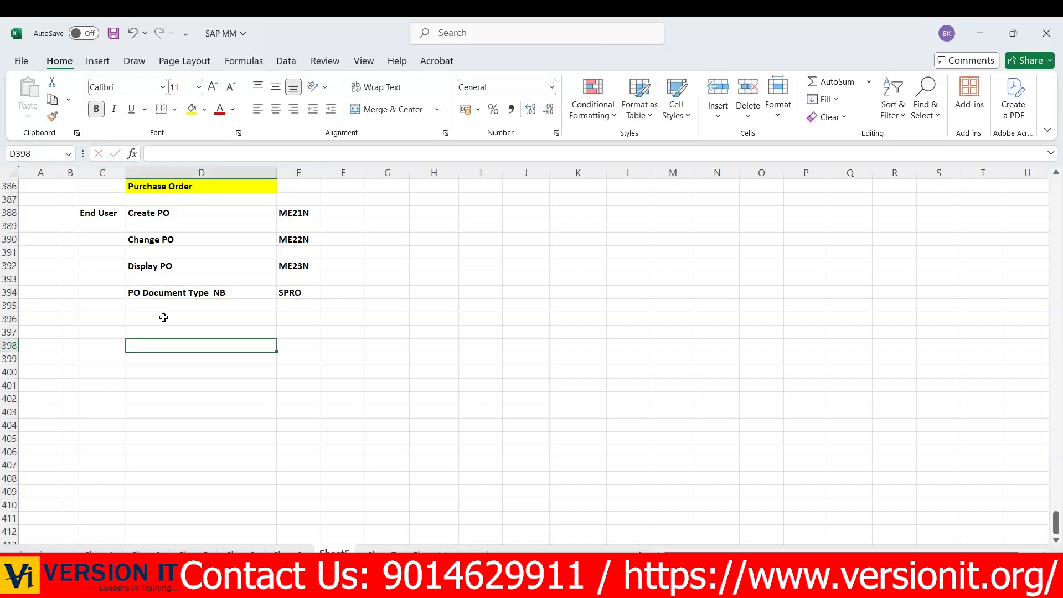
- Enter the label Number Ranges in D396, below the PO Document Type row
{"action": "left_click", "coordinate": [139, 324]}
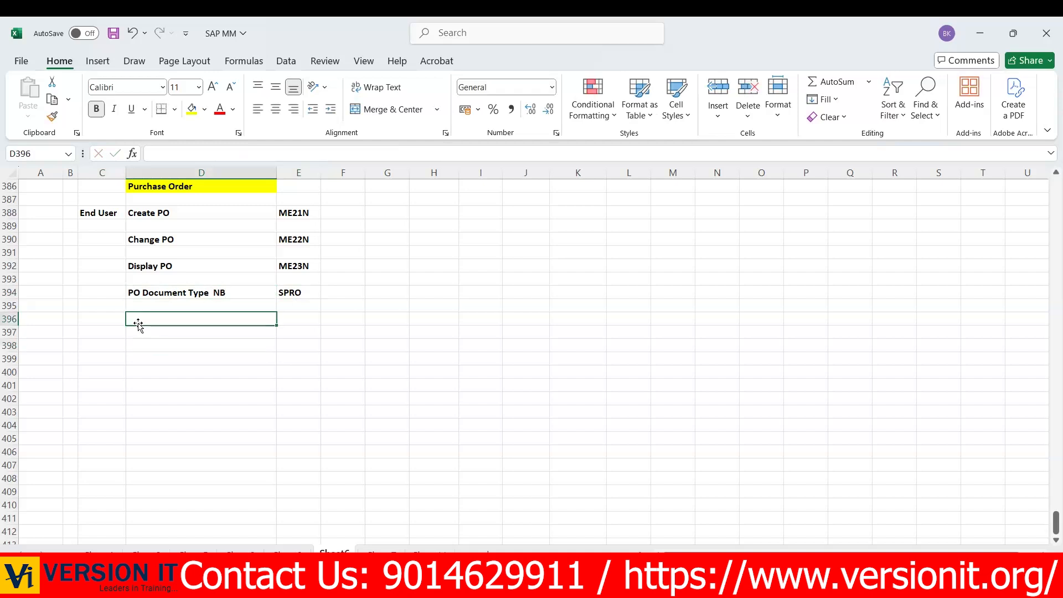
{"action": "type", "text": "Number Ranges"}
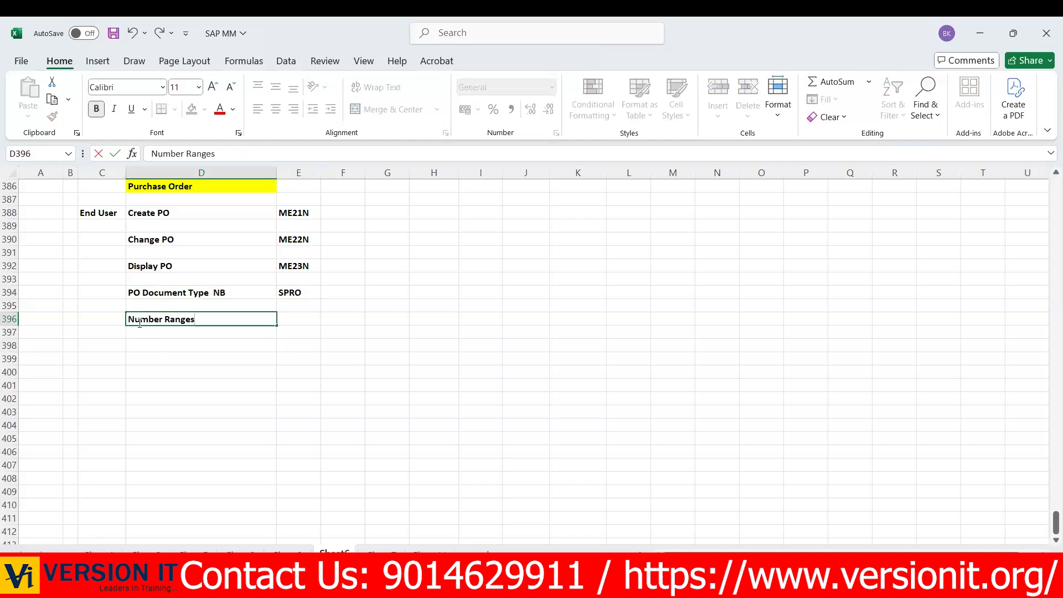
- Enter PO followed by the sample purchase order number in H391
{"action": "left_click", "coordinate": [435, 253]}
{"action": "type", "text": "po"}
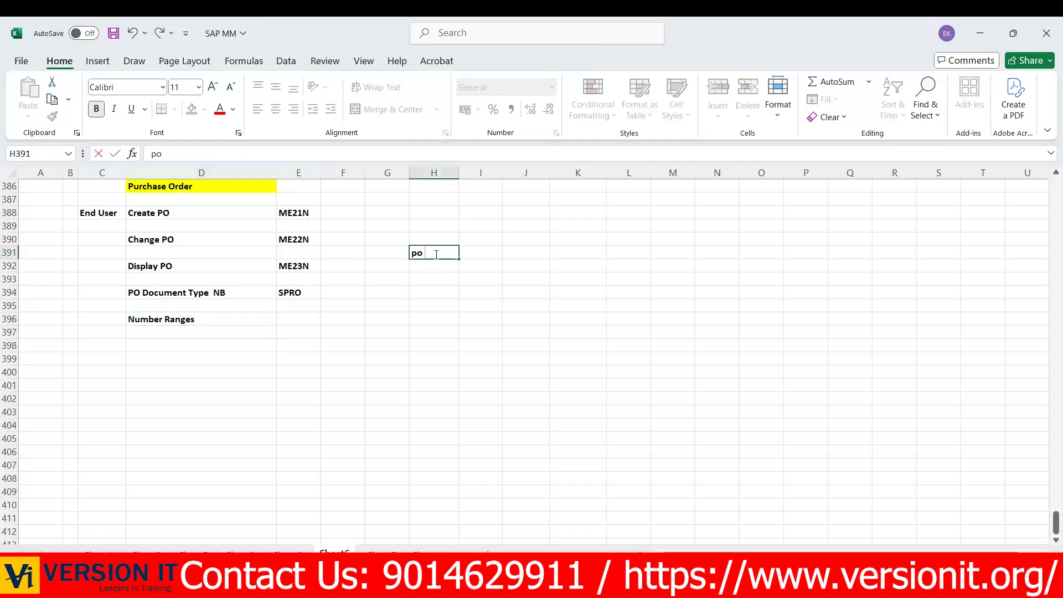
{"action": "key", "text": "BackSpace"}
{"action": "key", "text": "BackSpace"}
{"action": "type", "text": "PO 4500000340"}
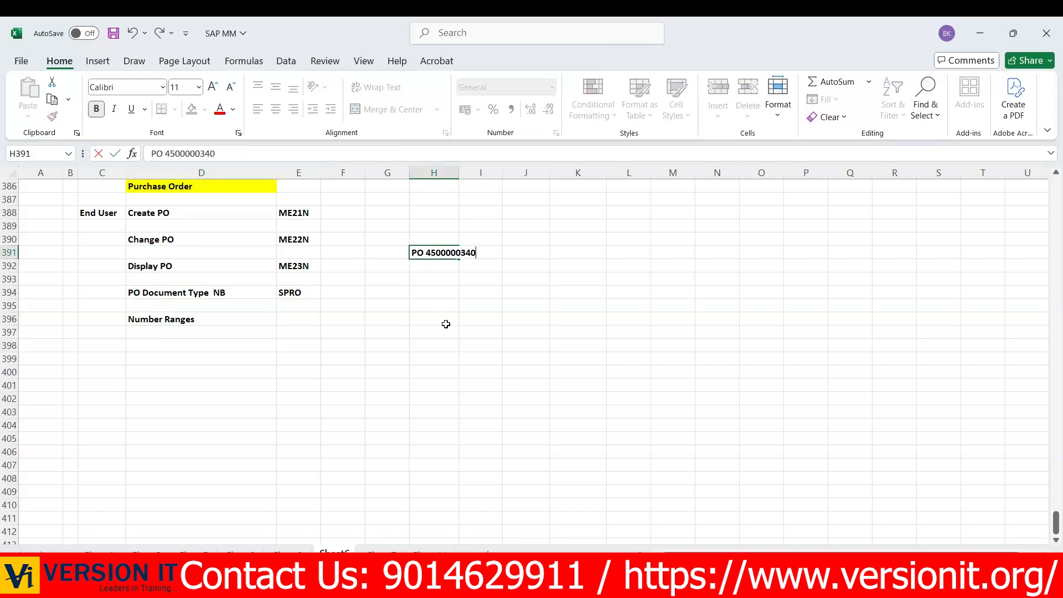
{"action": "left_click", "coordinate": [445, 331]}
{"action": "left_click", "coordinate": [433, 279]}
{"action": "type", "text": "Item"}
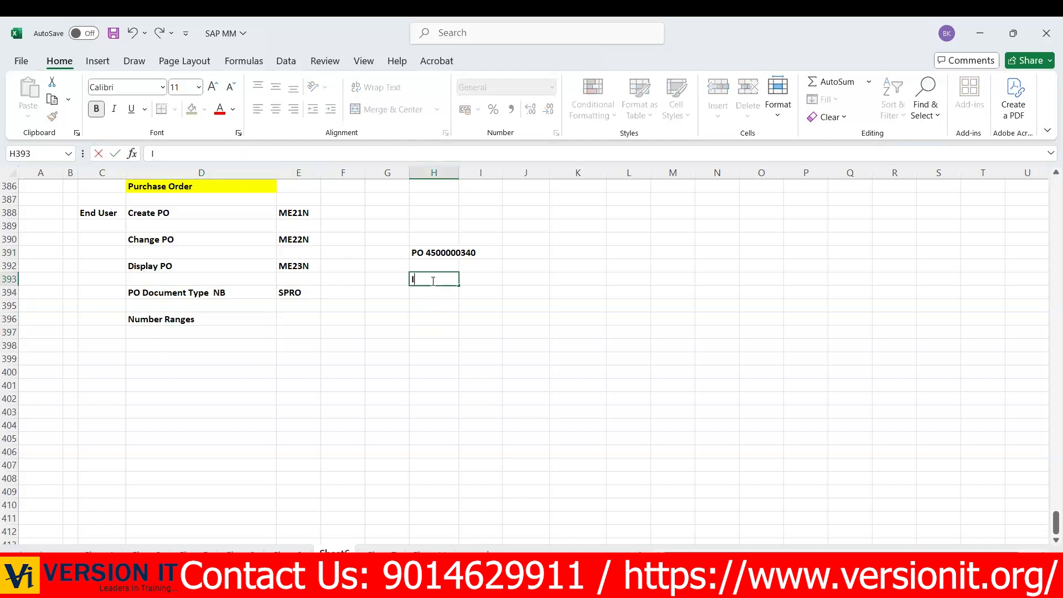
{"action": "key", "text": "BackSpace"}
{"action": "key", "text": "BackSpace"}
{"action": "key", "text": "BackSpace"}
{"action": "key", "text": "BackSpace"}
{"action": "left_click", "coordinate": [139, 320]}
{"action": "left_click_drag", "start_coordinate": [335, 331], "coordinate": [335, 332]}
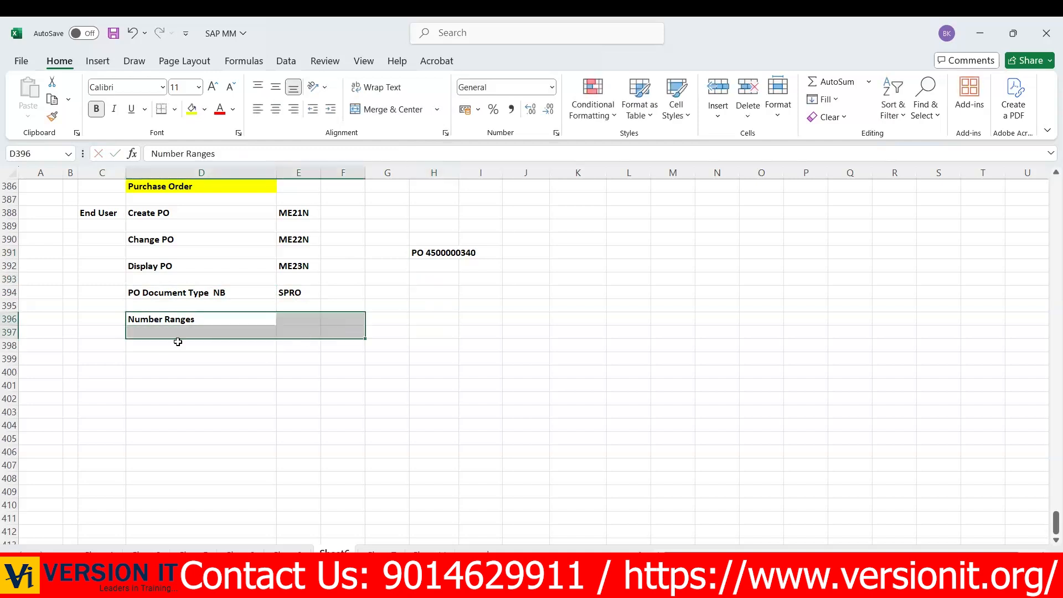
- Enter the label Field Selection in D398, below Number Ranges
{"action": "left_click", "coordinate": [177, 342]}
{"action": "type", "text": "Fie"}
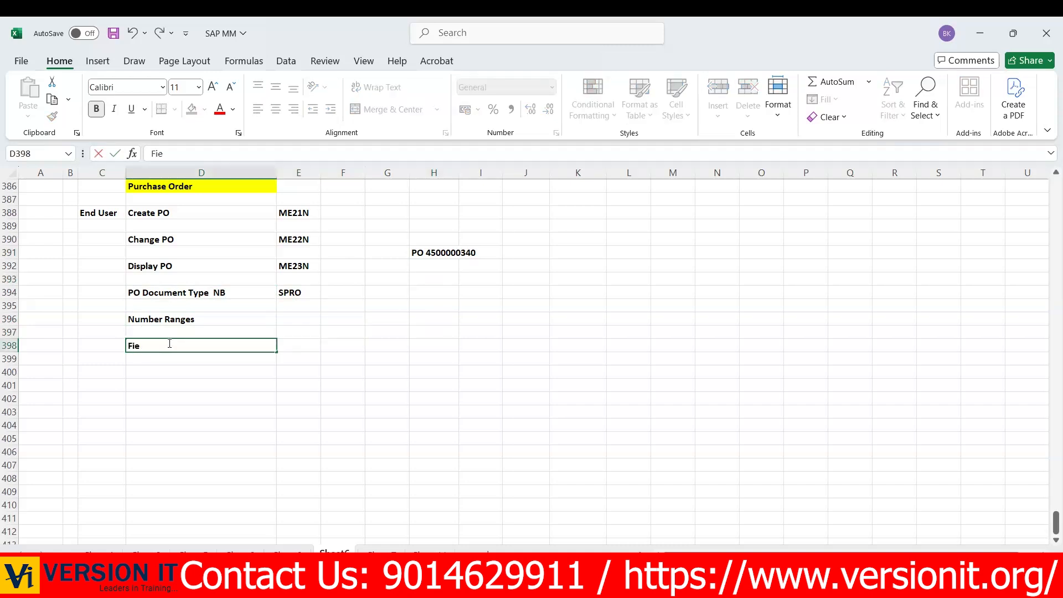
{"action": "type", "text": "ld Selection"}
{"action": "left_click", "coordinate": [233, 382]}
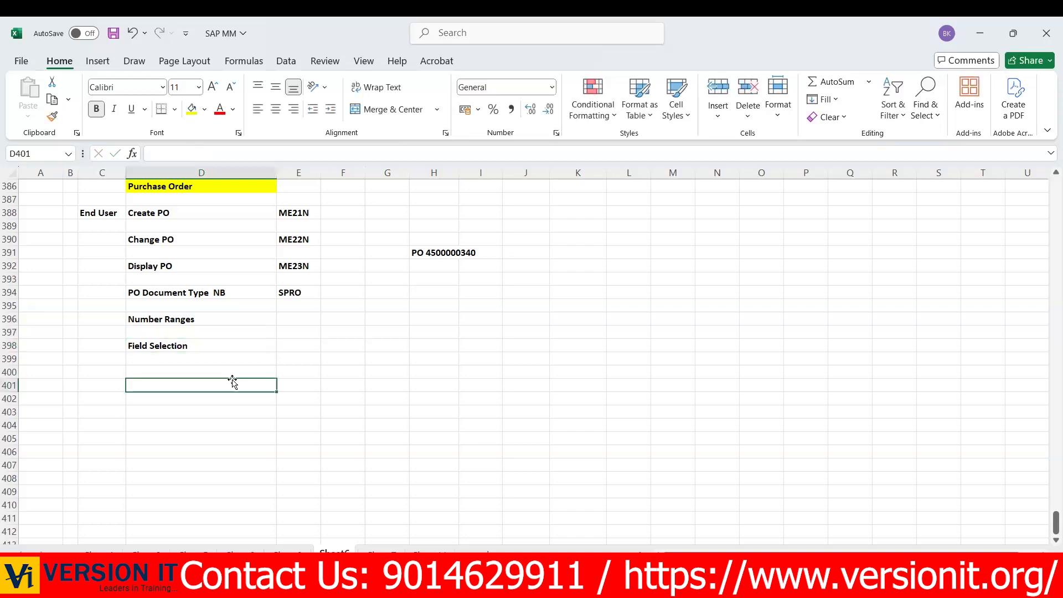
- Enter Allowed Item Categories in D400 and list the categories K in E400 and L in E401
{"action": "left_click", "coordinate": [151, 372]}
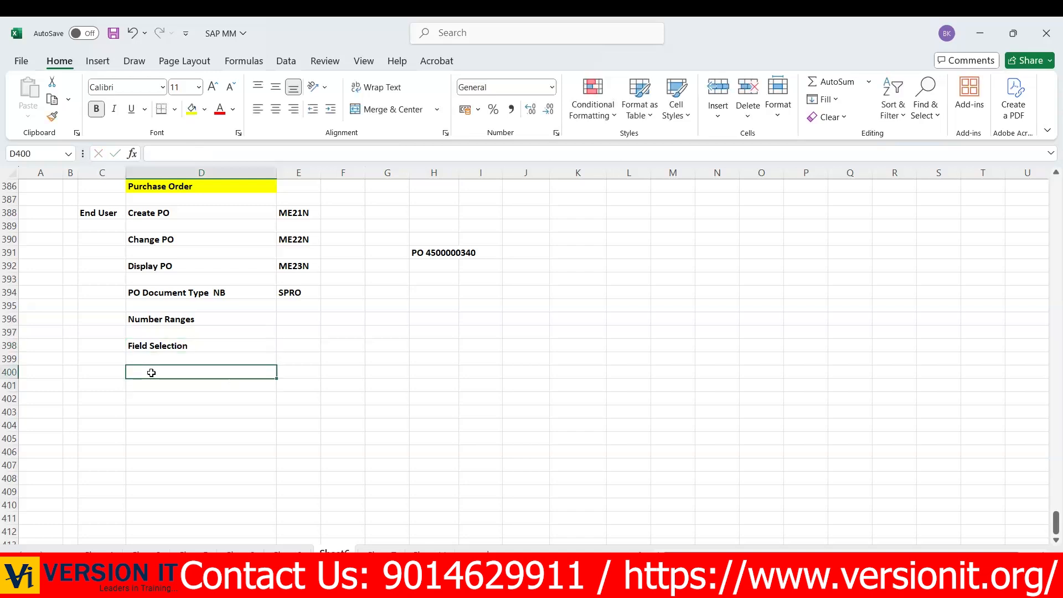
{"action": "type", "text": "Allo"}
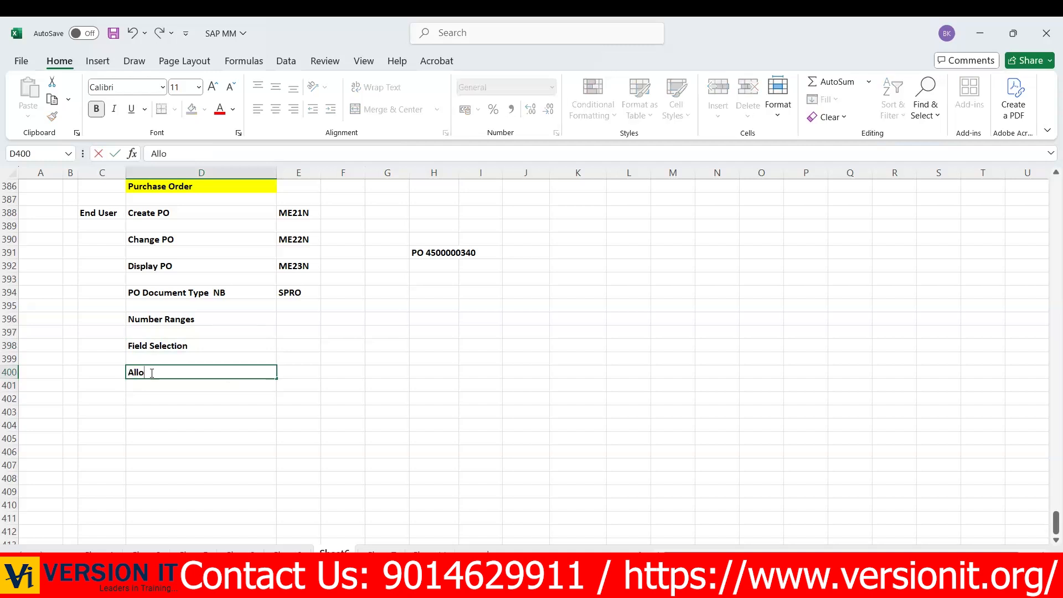
{"action": "type", "text": "wed Item Categories"}
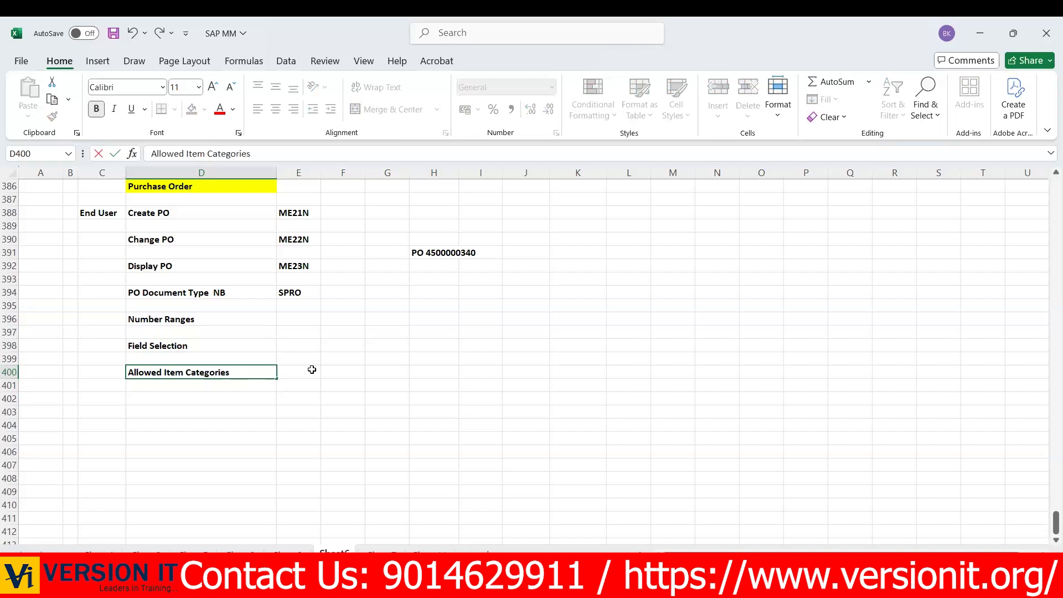
{"action": "left_click", "coordinate": [312, 369]}
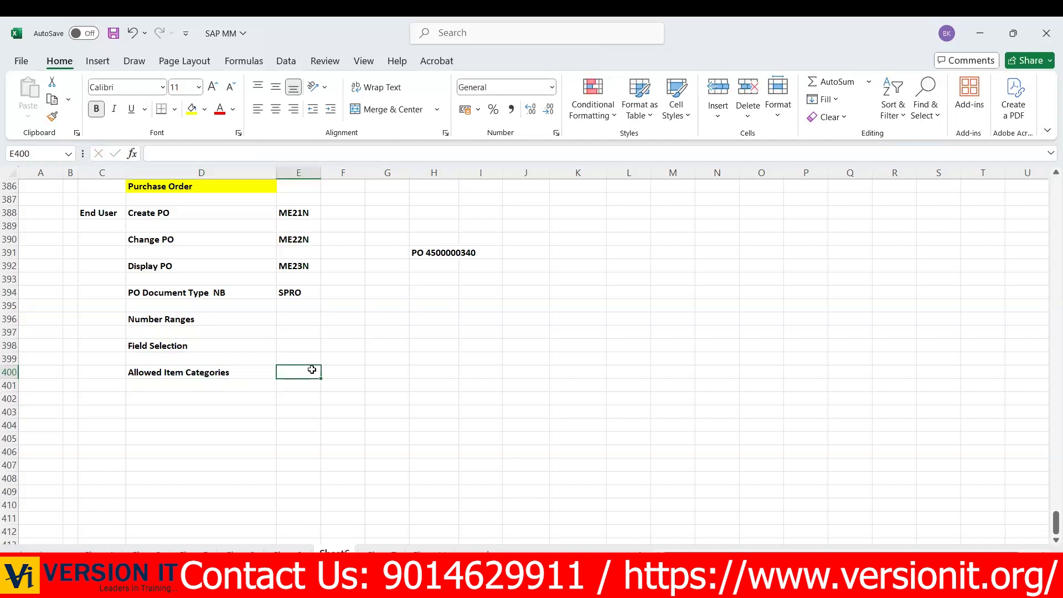
{"action": "type", "text": "K"}
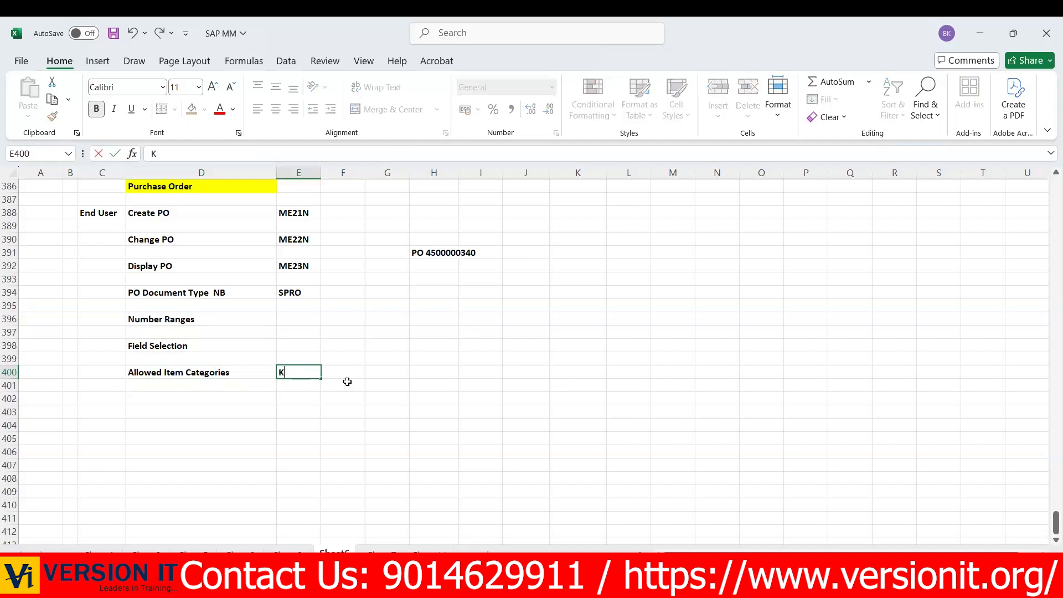
{"action": "key", "text": "Return"}
{"action": "type", "text": "L"}
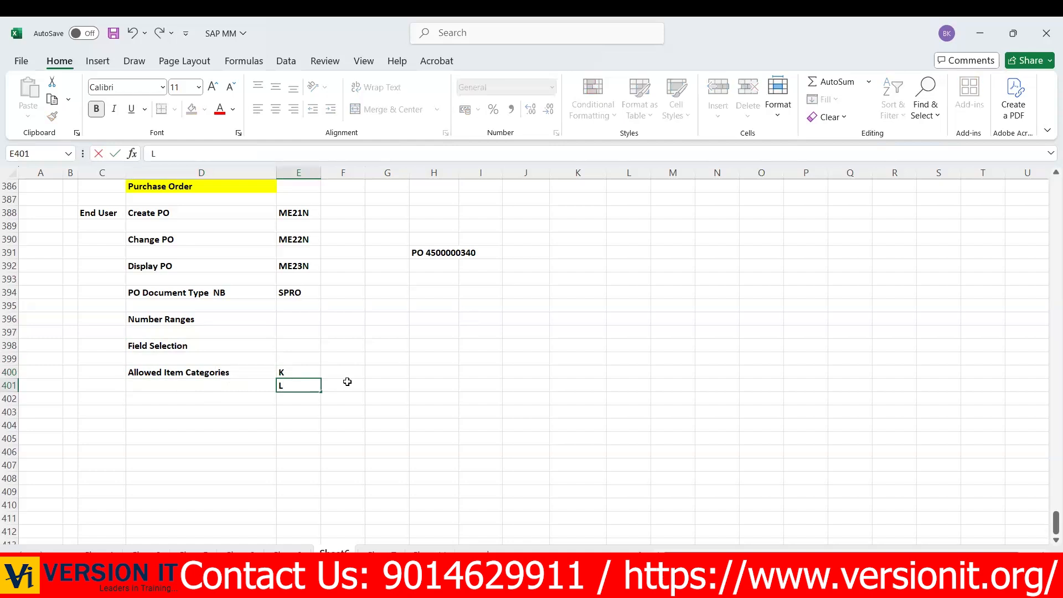
{"action": "left_click_drag", "start_coordinate": [166, 375], "coordinate": [301, 386]}
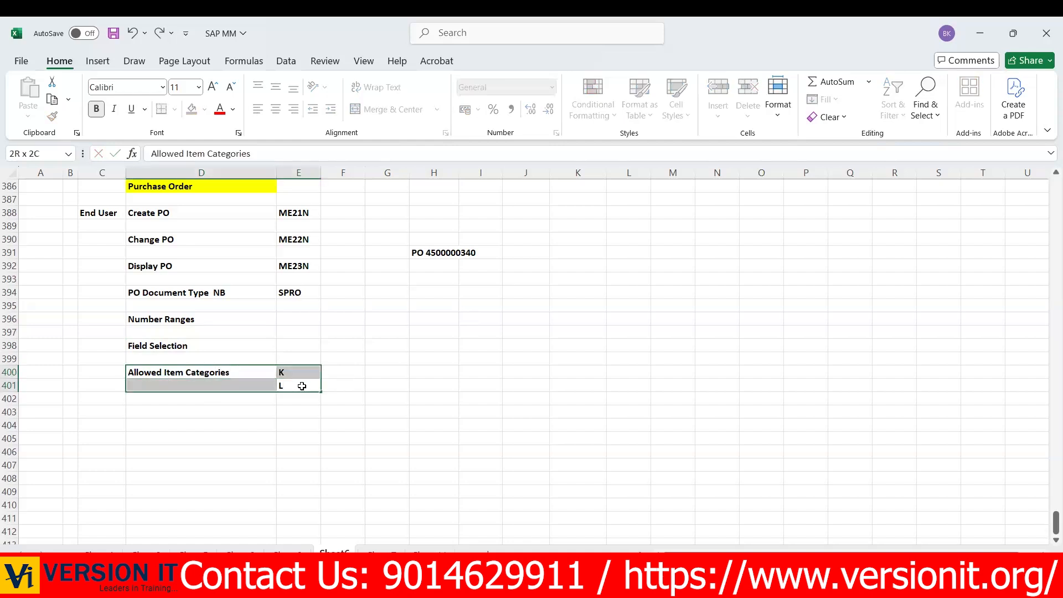
{"action": "left_click", "coordinate": [434, 253]}
{"action": "left_click_drag", "start_coordinate": [751, 314], "coordinate": [778, 321]}
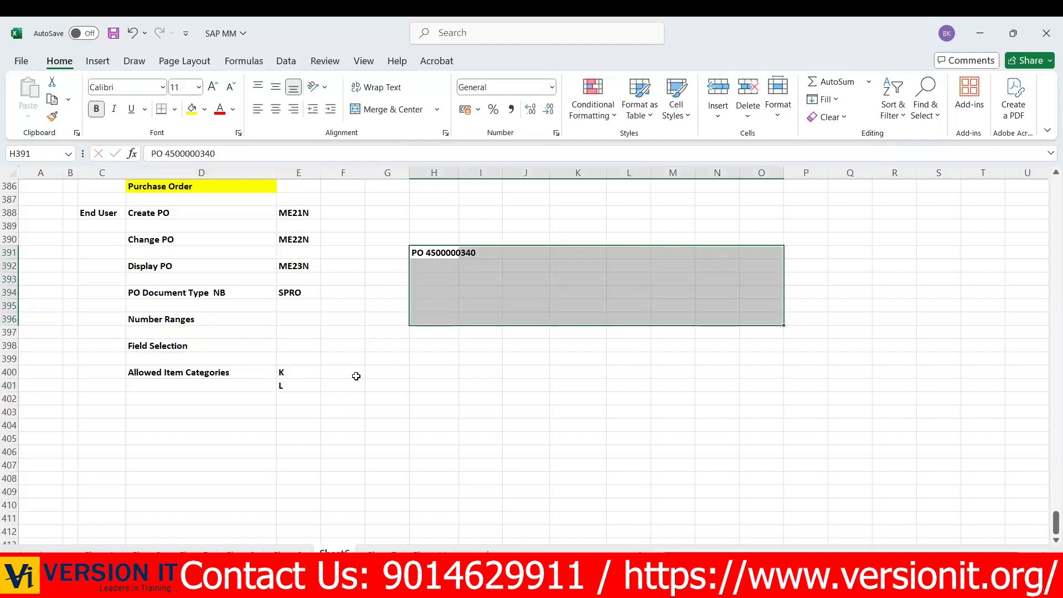
{"action": "left_click_drag", "start_coordinate": [418, 265], "coordinate": [701, 304]}
{"action": "left_click_drag", "start_coordinate": [441, 280], "coordinate": [649, 317]}
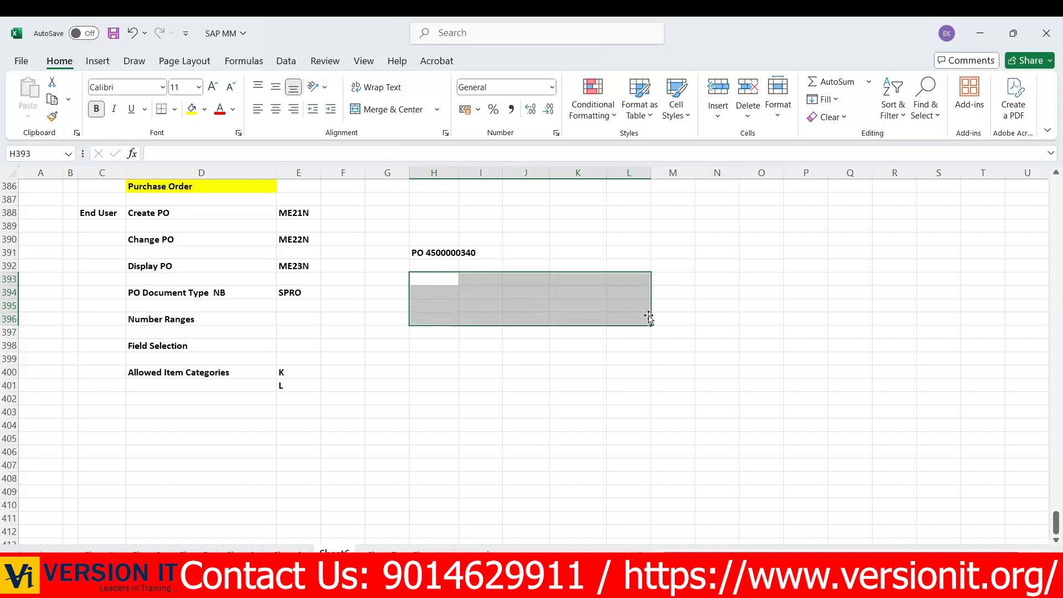
- Enter the label Item Interval Gap in D403 with the value 10 in E403
{"action": "left_click", "coordinate": [142, 411]}
{"action": "type", "text": "I"}
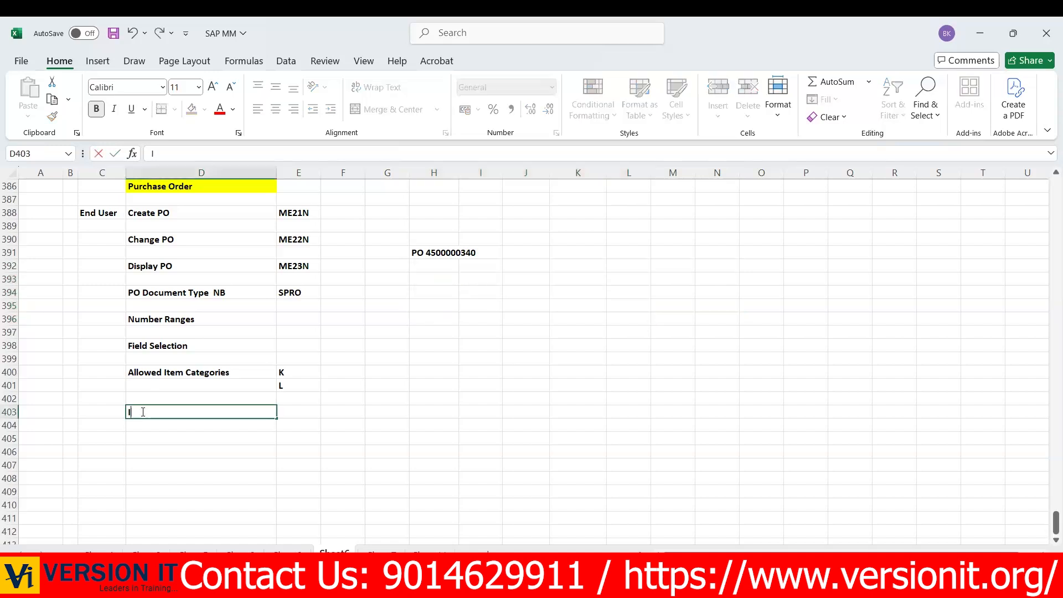
{"action": "type", "text": "tem Interval Gap"}
{"action": "left_click", "coordinate": [371, 453]}
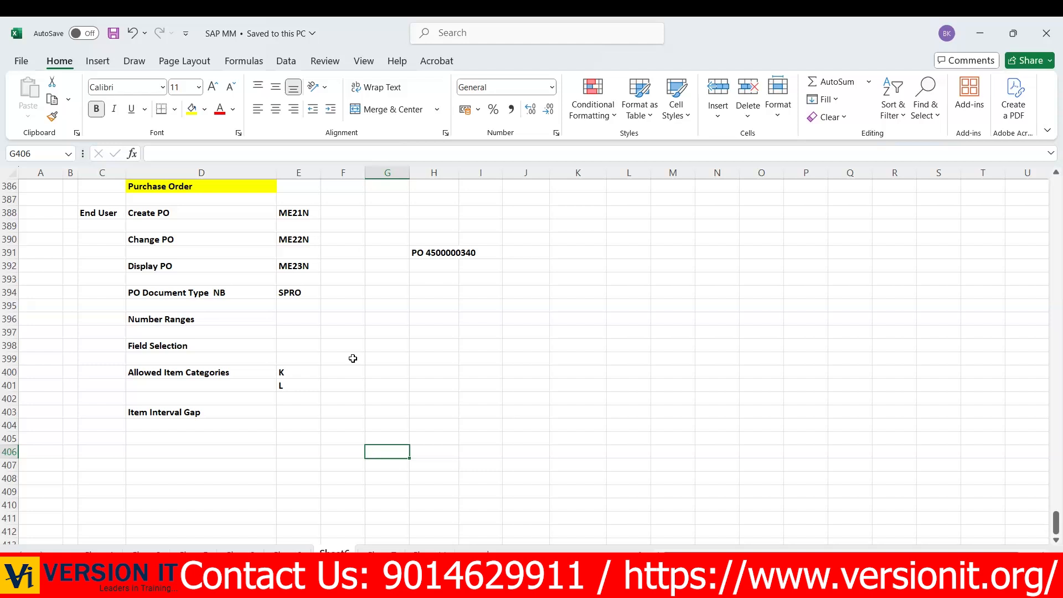
{"action": "left_click", "coordinate": [293, 412]}
{"action": "type", "text": "10"}
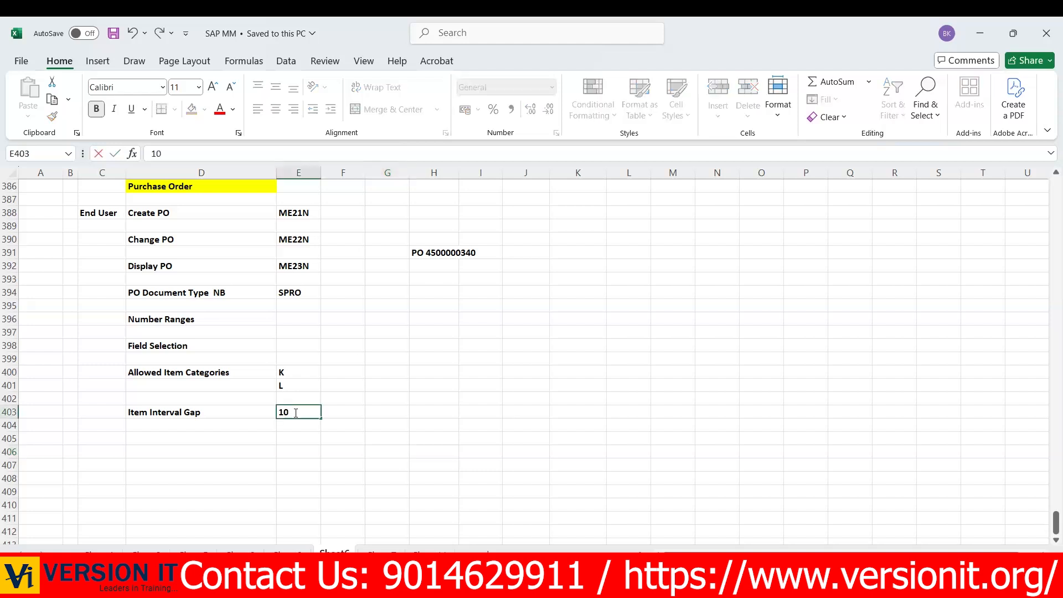
- List the sample materials Mat X, Mat Y and Mat Z in H393 to H395, under the sample PO
{"action": "left_click", "coordinate": [418, 279]}
{"action": "type", "text": "M"}
{"action": "key", "text": "BackSpace"}
{"action": "type", "text": "Mat X"}
{"action": "key", "text": "Return"}
{"action": "type", "text": "Mat Y"}
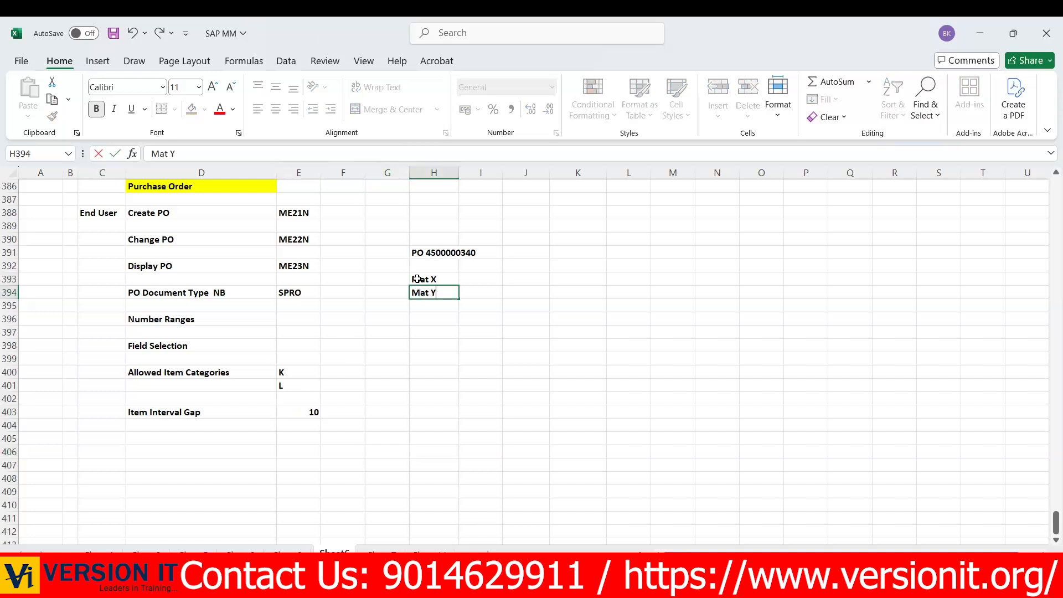
{"action": "key", "text": "Return"}
{"action": "type", "text": "Mat Z"}
- Number the three sample materials 10, 20 and 30 in G393 to G395
{"action": "left_click", "coordinate": [401, 281]}
{"action": "type", "text": "10"}
{"action": "key", "text": "Return"}
{"action": "type", "text": "20"}
{"action": "key", "text": "Return"}
{"action": "type", "text": "30"}
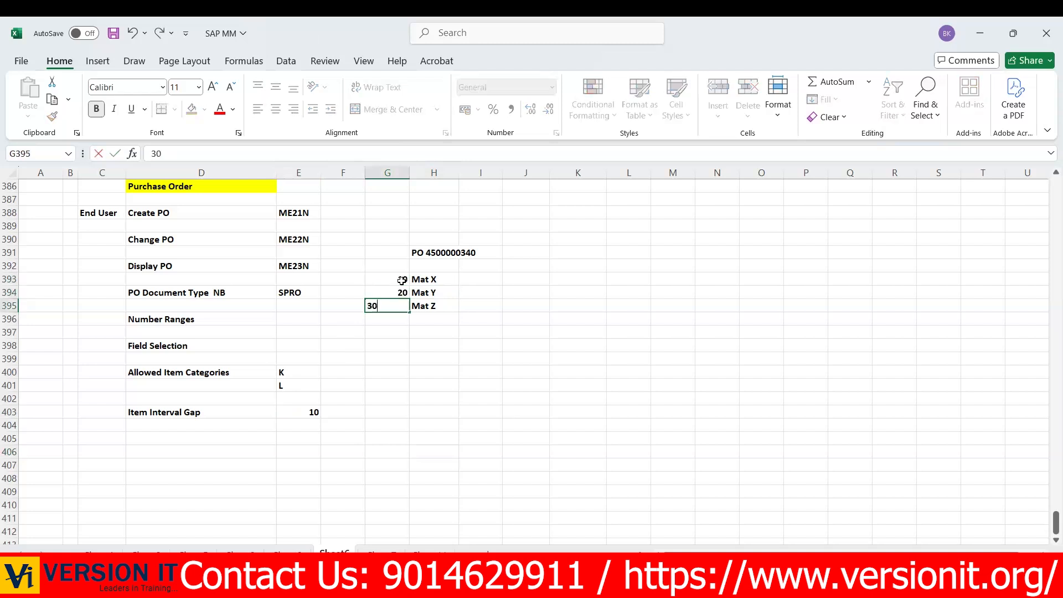
- Change the Item Interval Gap value in E403 to 1
{"action": "left_click", "coordinate": [186, 413]}
{"action": "left_click_drag", "start_coordinate": [326, 417], "coordinate": [329, 419]}
{"action": "left_click", "coordinate": [300, 415]}
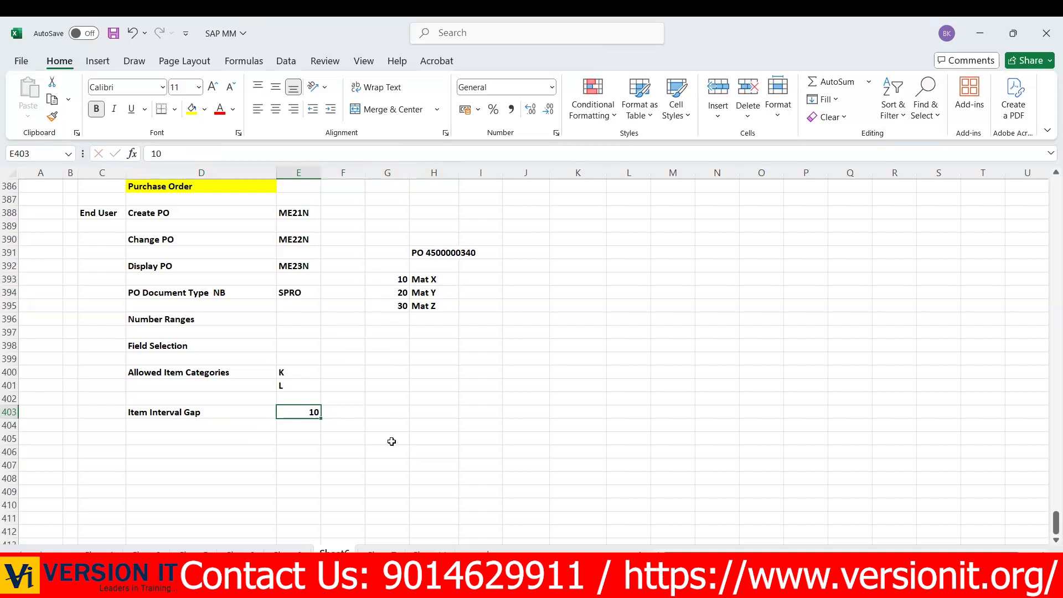
{"action": "type", "text": "1"}
{"action": "left_click", "coordinate": [448, 383]}
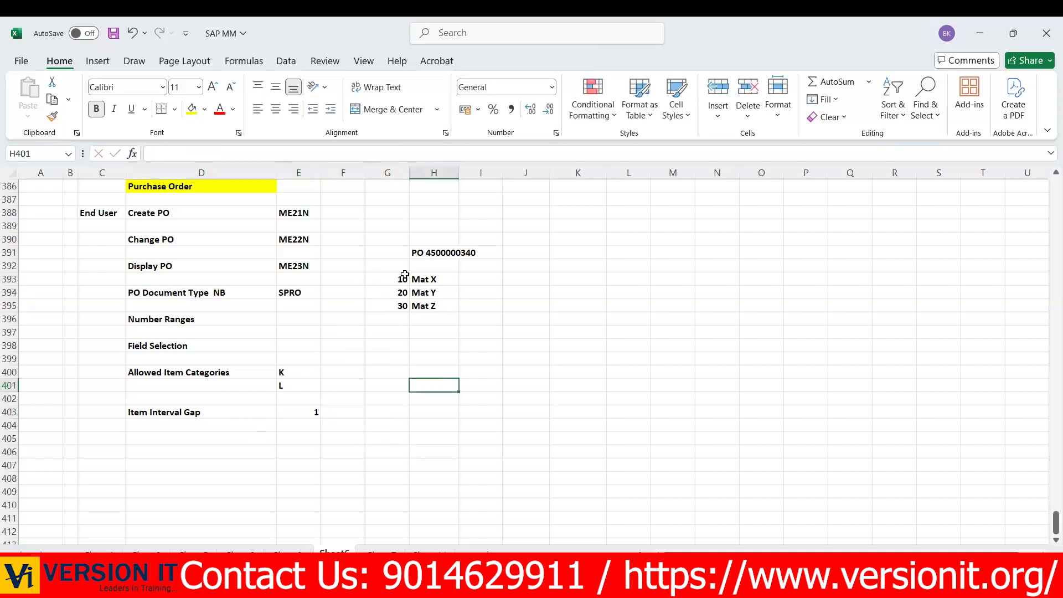
- Renumber the three sample materials 1, 2 and 3 in G393 to G395 and save the workbook
{"action": "left_click", "coordinate": [405, 275]}
{"action": "type", "text": "1"}
{"action": "key", "text": "Return"}
{"action": "type", "text": "2"}
{"action": "key", "text": "Return"}
{"action": "type", "text": "3"}
{"action": "key", "text": "Return"}
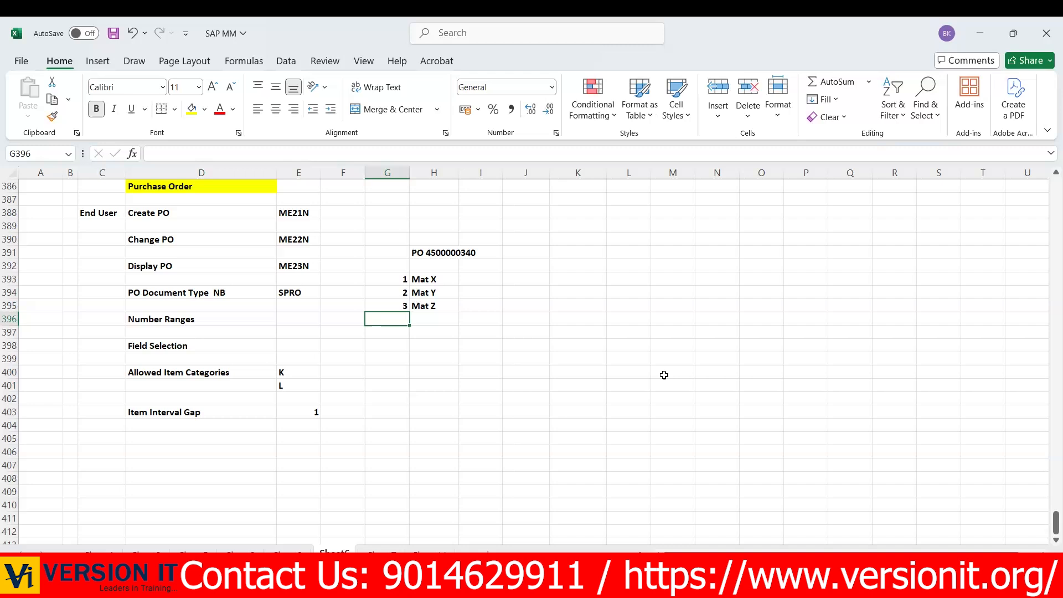
{"action": "left_click", "coordinate": [327, 426]}
{"action": "key", "text": "ctrl+s"}
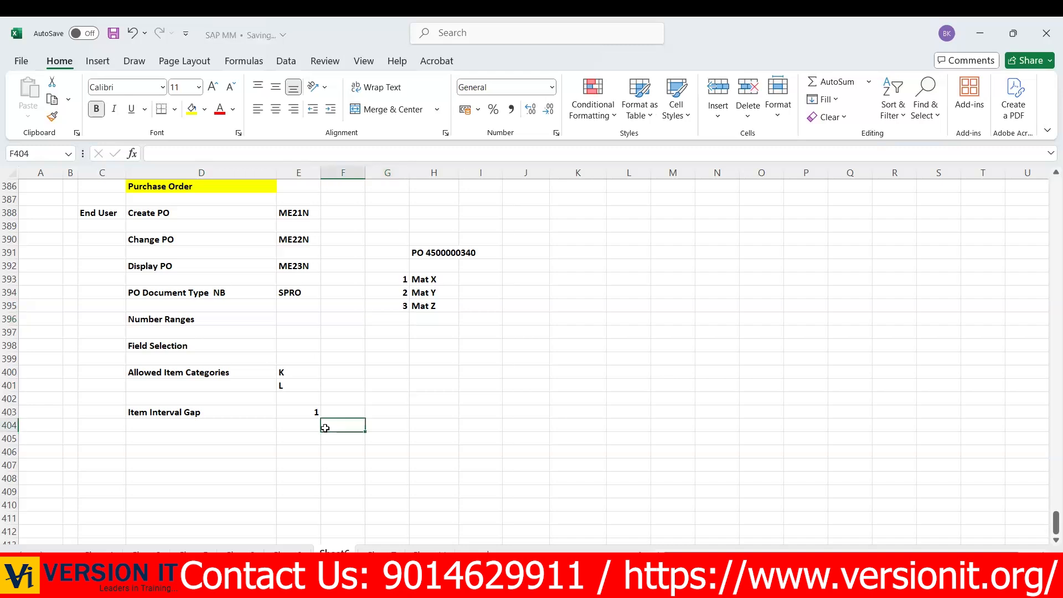
{"action": "left_click_drag", "start_coordinate": [152, 320], "coordinate": [336, 329]}
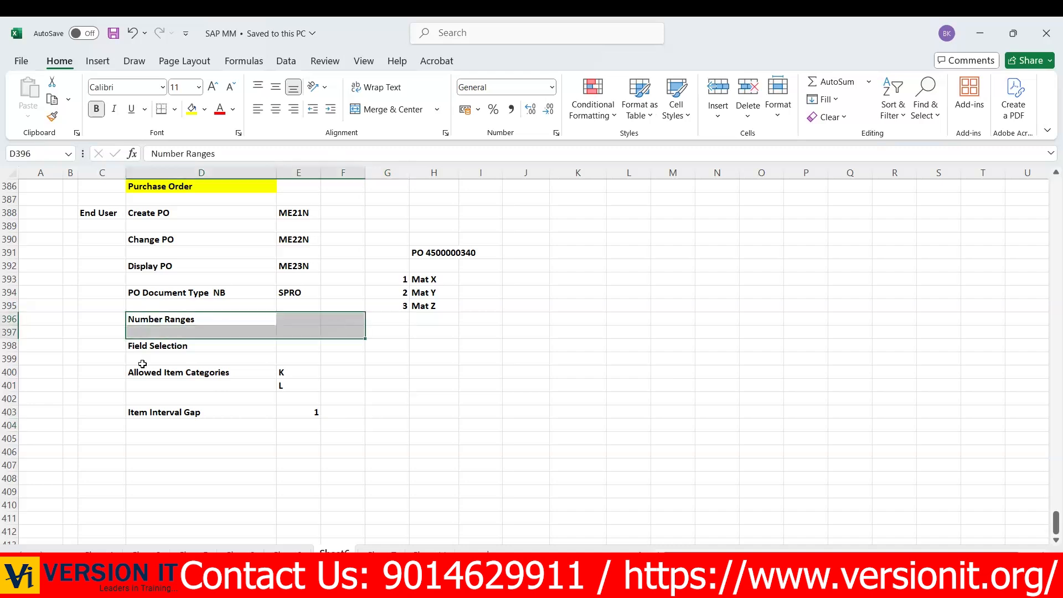
{"action": "left_click_drag", "start_coordinate": [132, 346], "coordinate": [339, 358]}
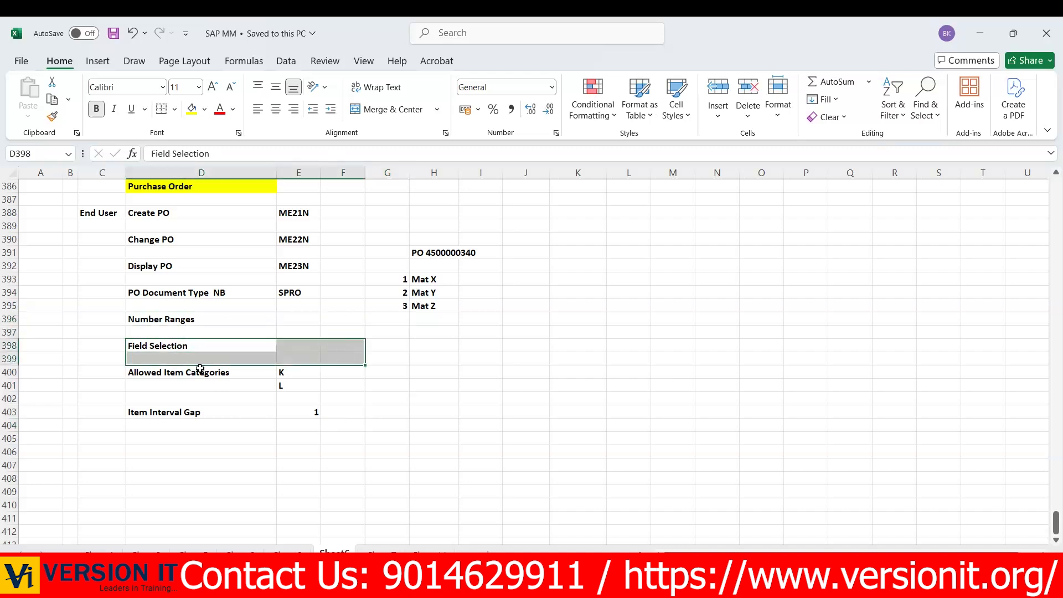
{"action": "left_click", "coordinate": [162, 372]}
{"action": "left_click_drag", "start_coordinate": [401, 376], "coordinate": [401, 376]}
{"action": "left_click_drag", "start_coordinate": [163, 414], "coordinate": [502, 443]}
{"action": "left_click", "coordinate": [661, 370]}
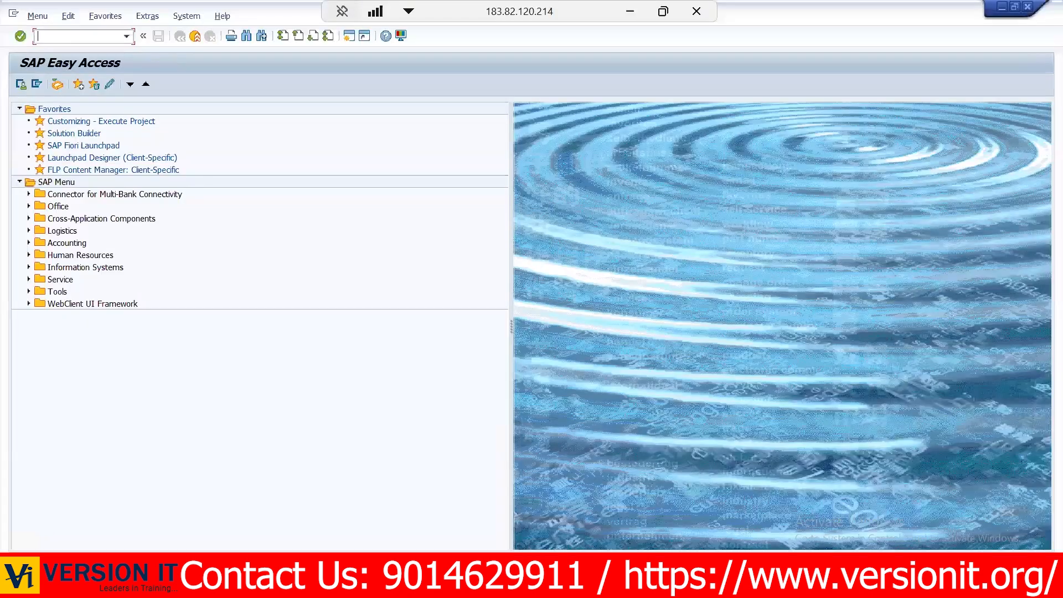
- Switch to SAP and start the Create Purchase Order transaction ME21N
{"action": "type", "text": "ME21"}
{"action": "key", "text": "Return"}
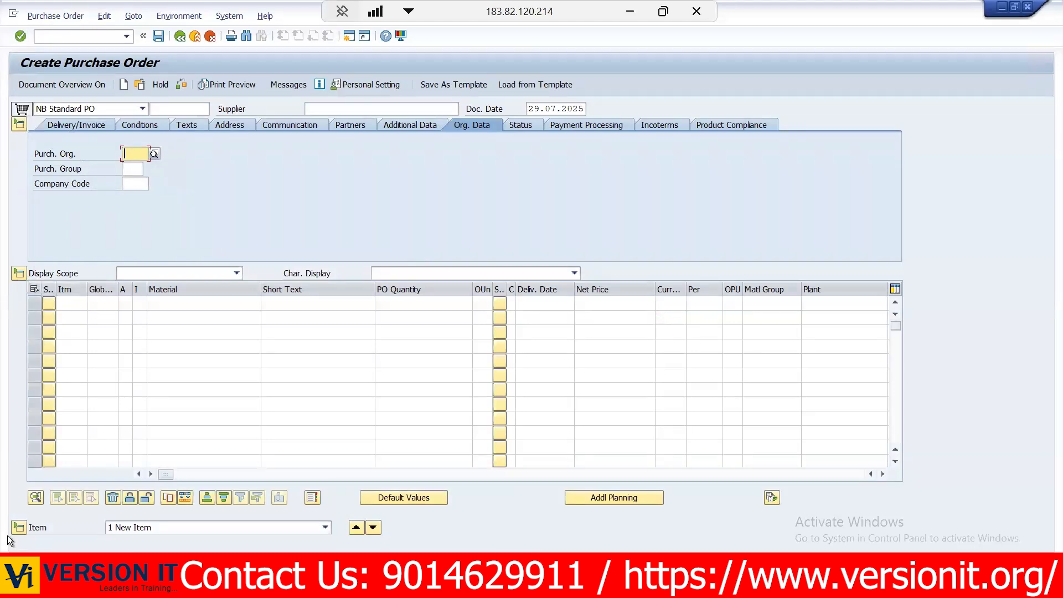
- Search suppliers by search term TEST and country US, and choose MRF TYRES COMPANY PVT LTD as the order's supplier
{"action": "left_click", "coordinate": [348, 110]}
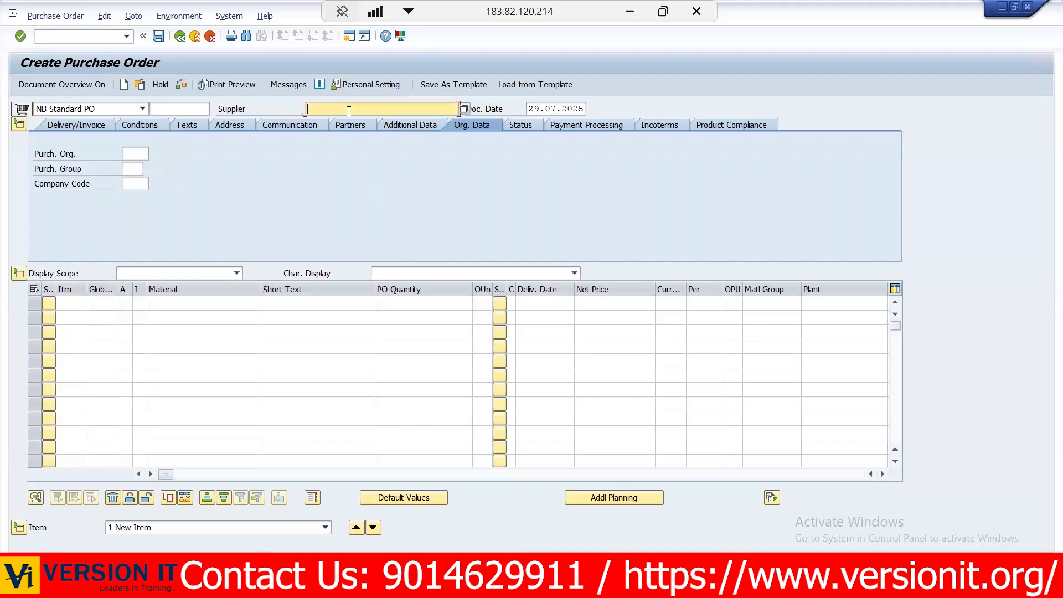
{"action": "left_click", "coordinate": [463, 109]}
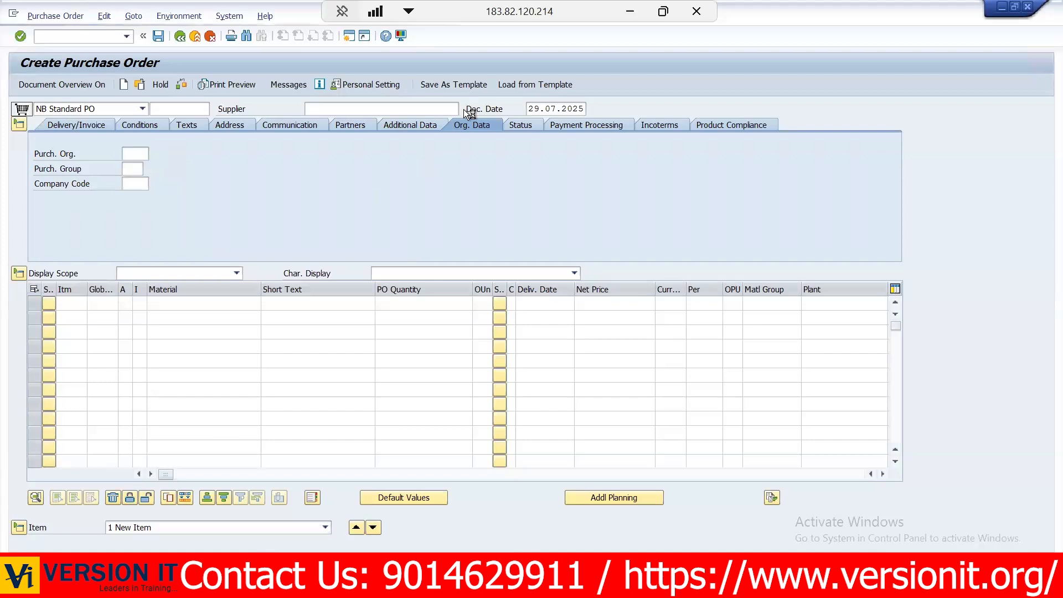
{"action": "left_click", "coordinate": [146, 164]}
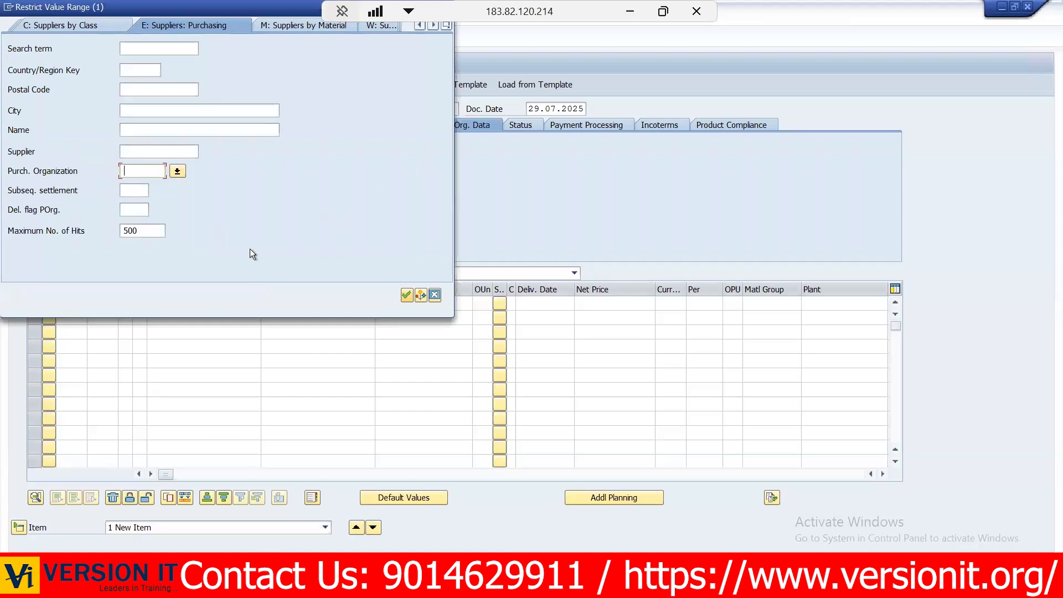
{"action": "key", "text": "Return"}
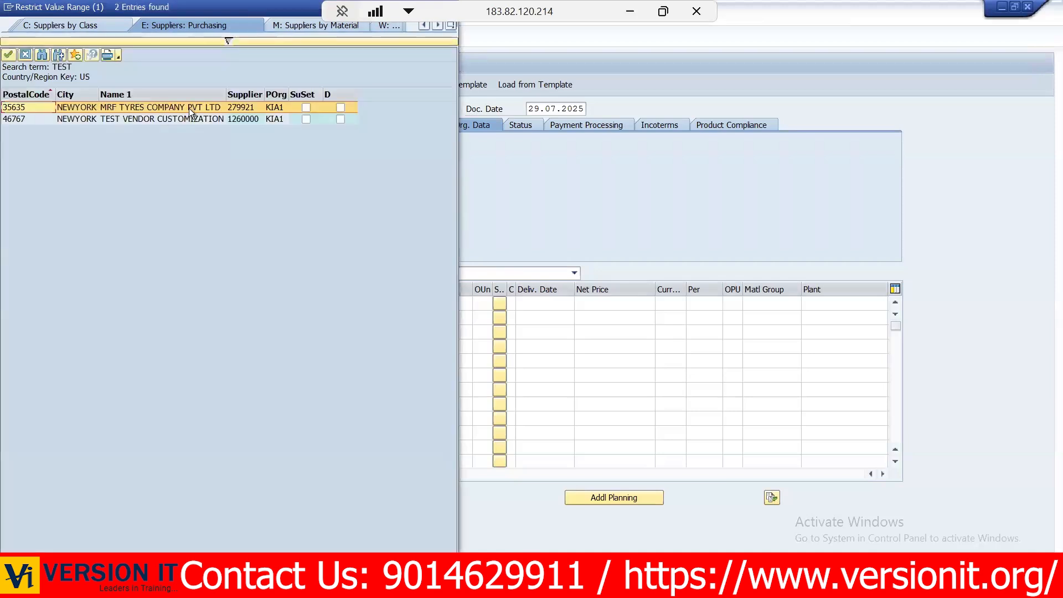
{"action": "double_click", "coordinate": [171, 106]}
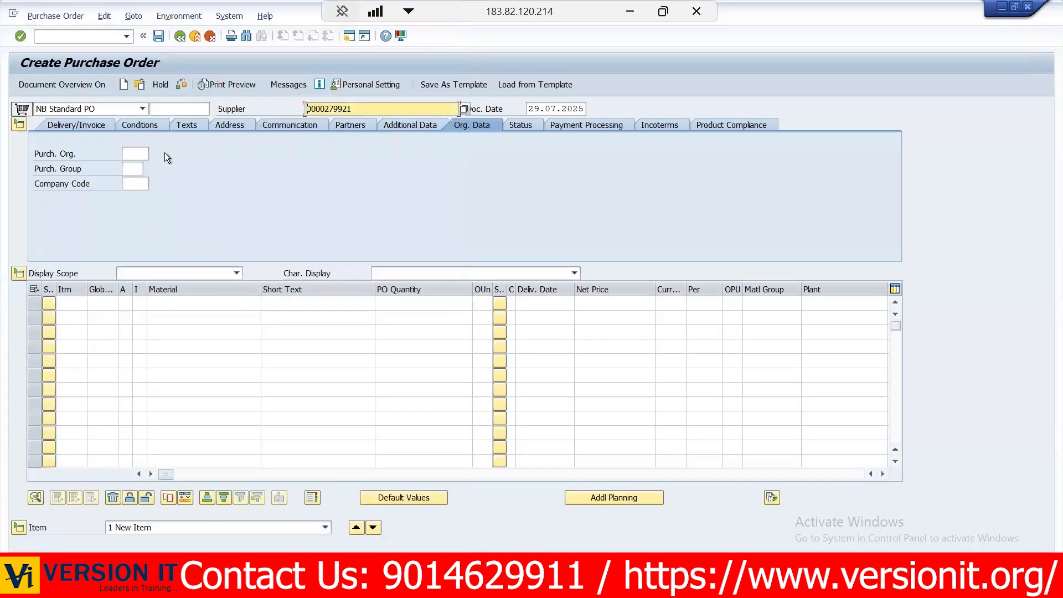
- Set the purchasing organization to KIA1 and the purchasing group to 1MG in the order header
{"action": "left_click", "coordinate": [140, 154]}
{"action": "type", "text": "KIA1"}
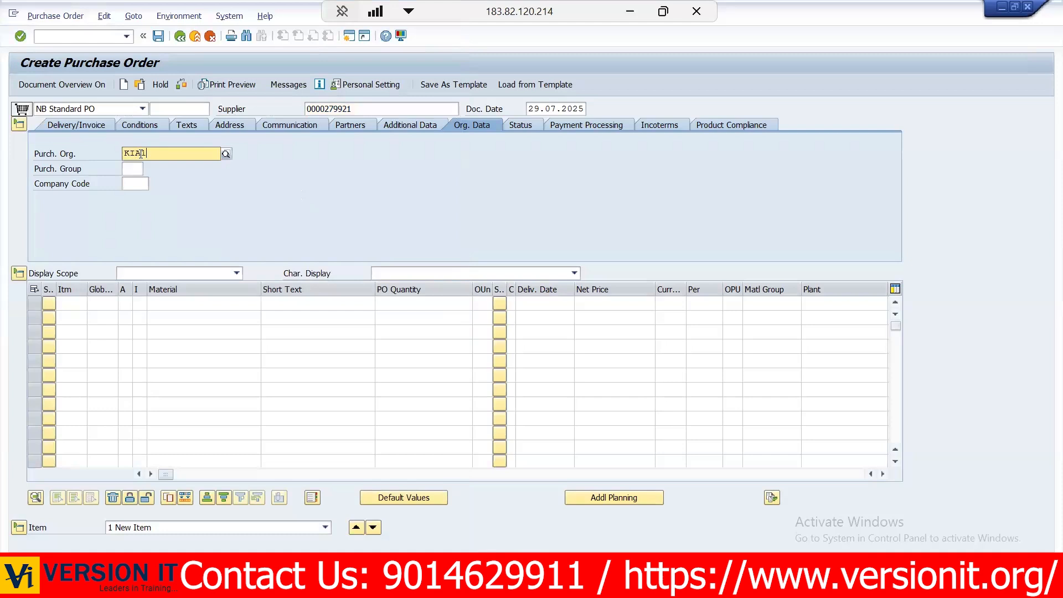
{"action": "key", "text": "Tab"}
{"action": "type", "text": "1MG"}
{"action": "key", "text": "Tab"}
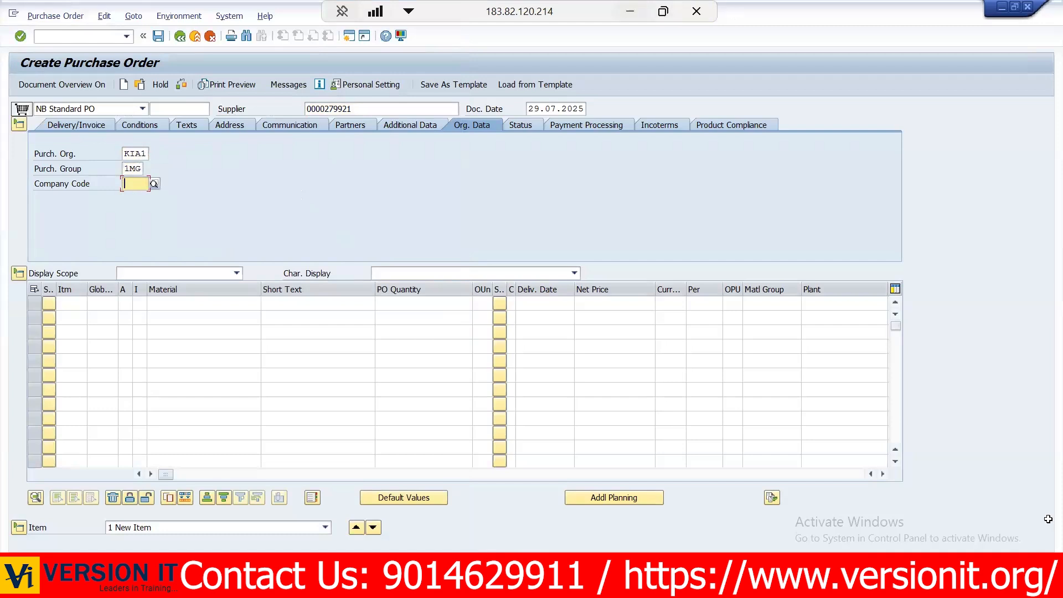
- Look up the company code in the Excel notes and enter KC01 as the SAP order's company code
{"action": "left_click", "coordinate": [628, 11]}
{"action": "scroll", "coordinate": [1025, 269], "scroll_direction": "up", "scroll_amount": 2}
{"action": "scroll", "coordinate": [1025, 282], "scroll_direction": "down", "scroll_amount": 17}
{"action": "scroll", "coordinate": [1025, 305], "scroll_direction": "up", "scroll_amount": 1}
{"action": "scroll", "coordinate": [1025, 305], "scroll_direction": "up", "scroll_amount": 2}
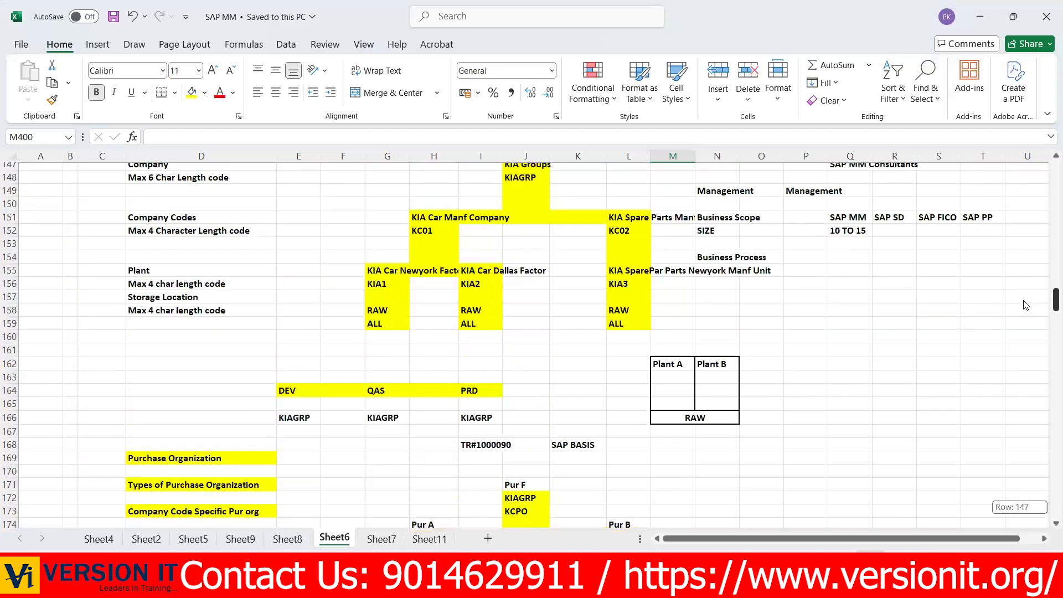
{"action": "left_click_drag", "start_coordinate": [1026, 305], "coordinate": [1024, 564]}
{"action": "left_click", "coordinate": [526, 584]}
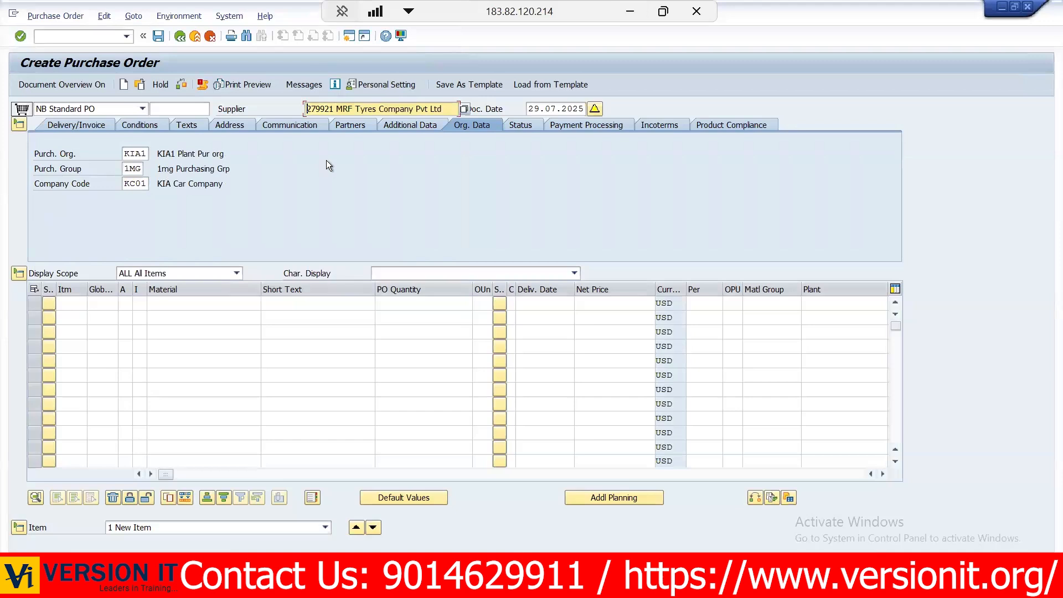
- View the header's delivery/invoice and conditions data, and enter TEST as the header text
{"action": "left_click", "coordinate": [71, 128]}
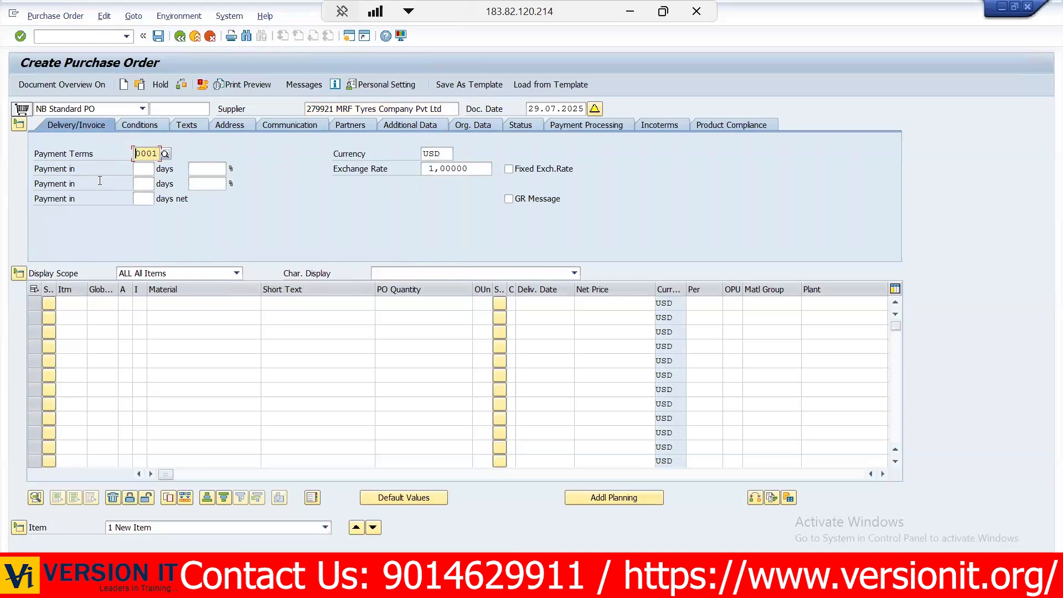
{"action": "left_click", "coordinate": [138, 126]}
{"action": "left_click", "coordinate": [187, 423]}
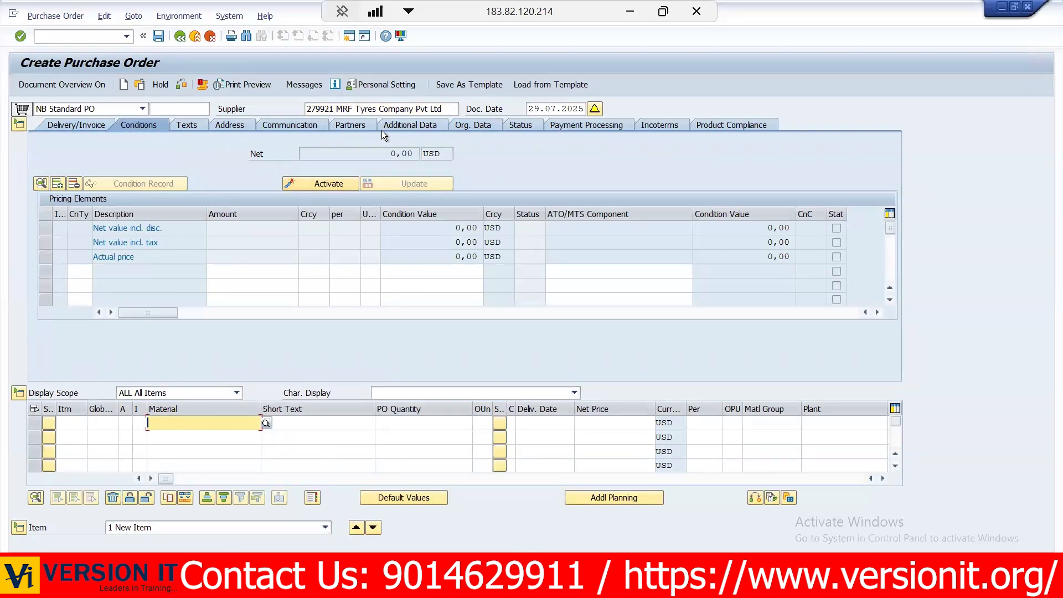
{"action": "left_click", "coordinate": [202, 123]}
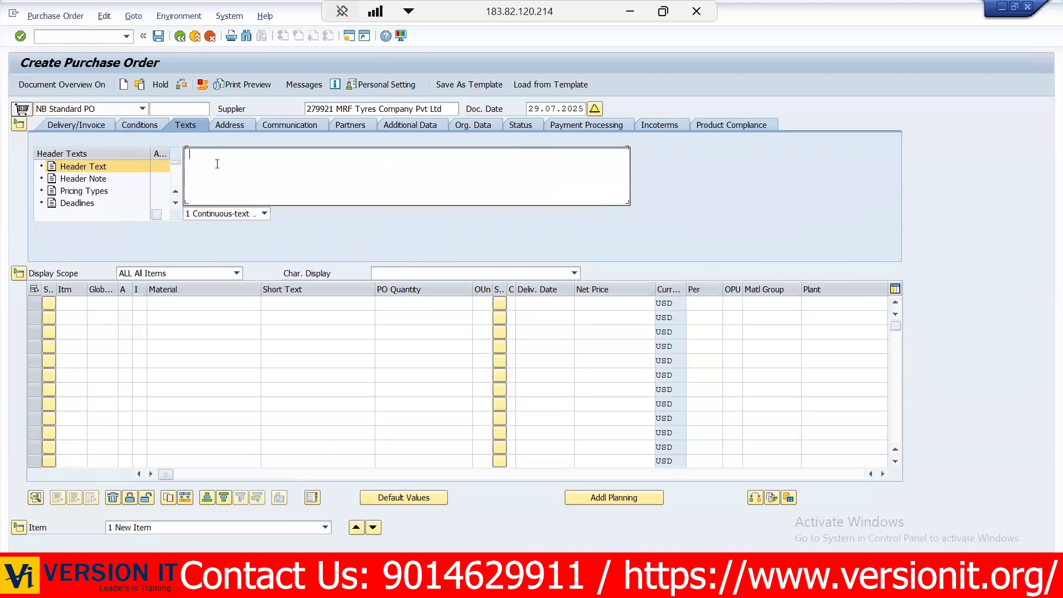
{"action": "type", "text": "TEST"}
- Review the order header's address, communication, partners, additional data, organizational data and status
{"action": "left_click", "coordinate": [234, 125]}
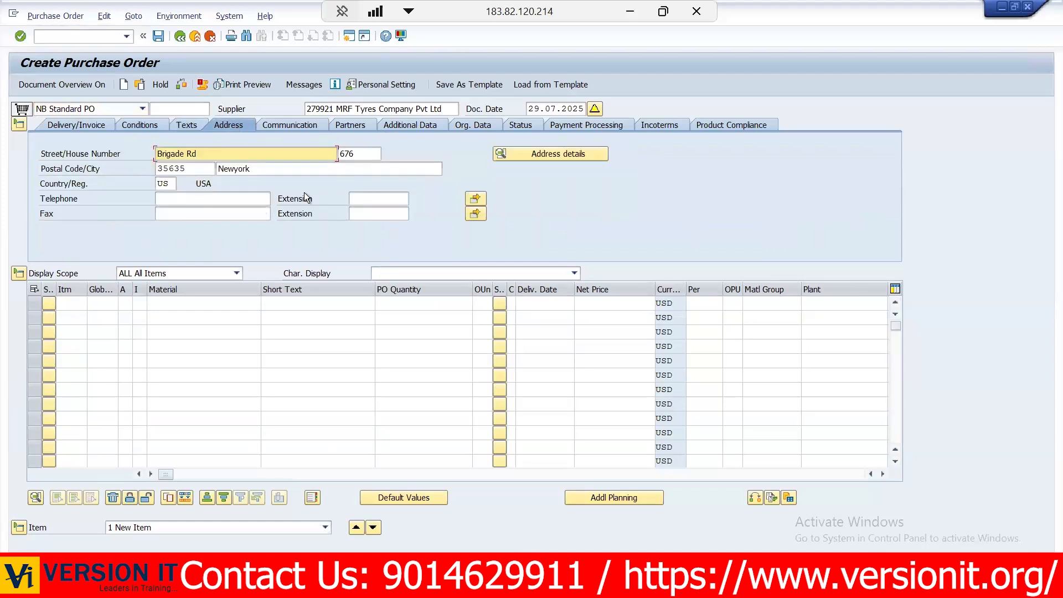
{"action": "left_click", "coordinate": [293, 125]}
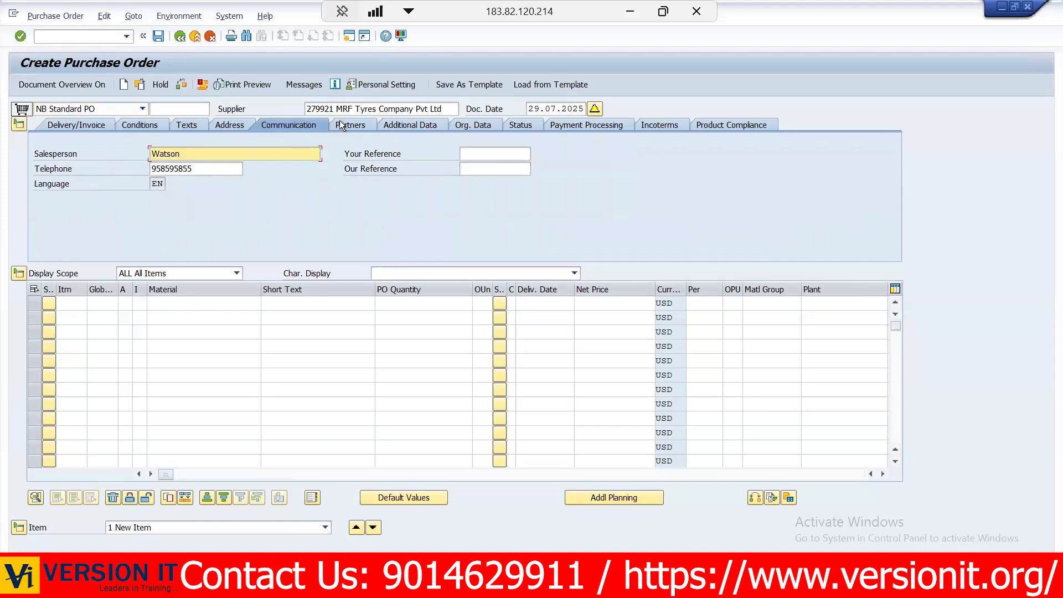
{"action": "left_click_drag", "start_coordinate": [306, 110], "coordinate": [488, 106]}
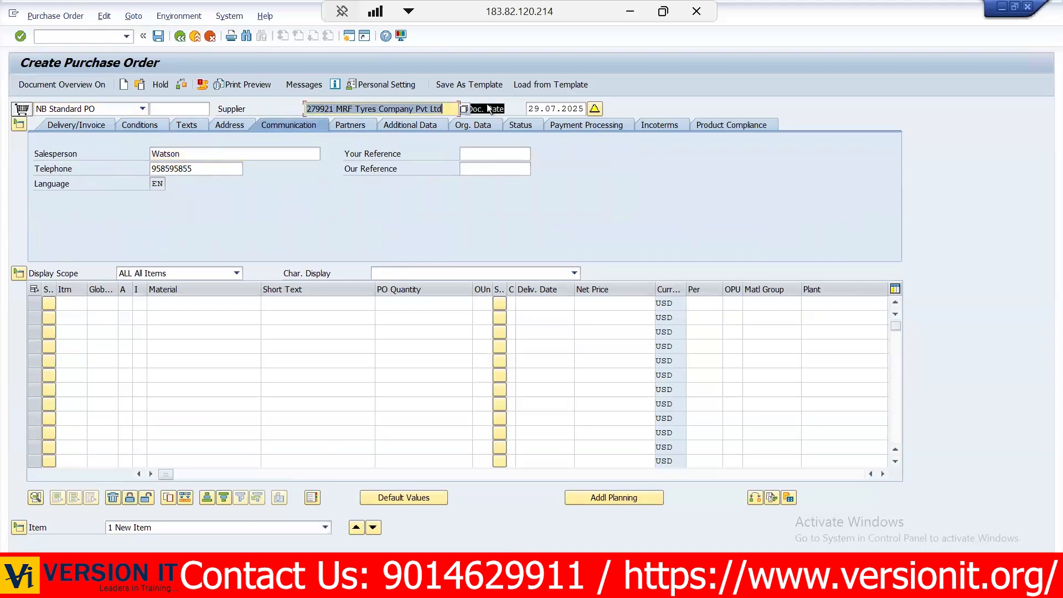
{"action": "left_click", "coordinate": [488, 105]}
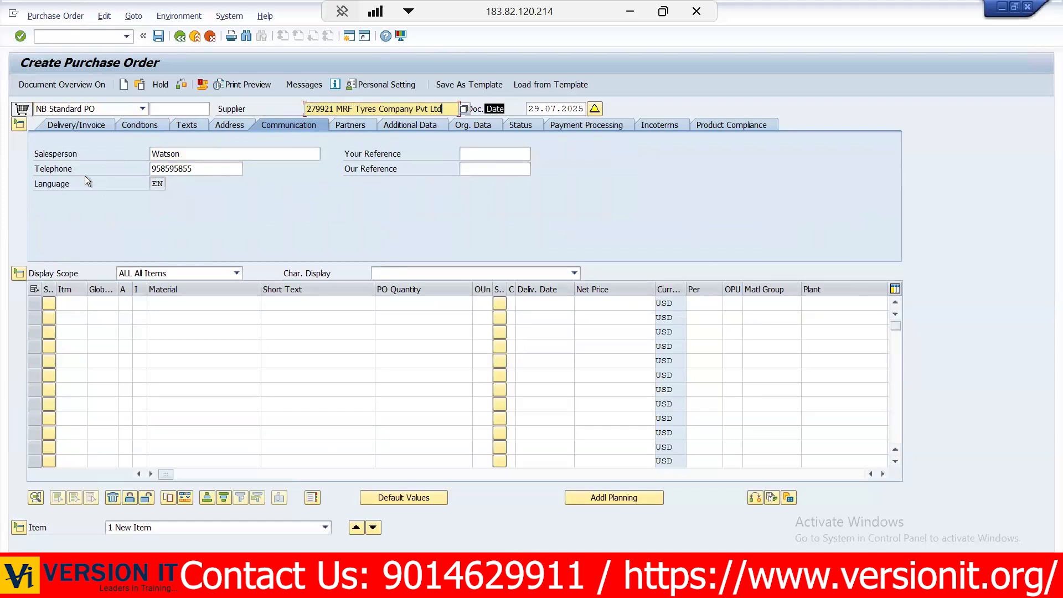
{"action": "left_click", "coordinate": [349, 127]}
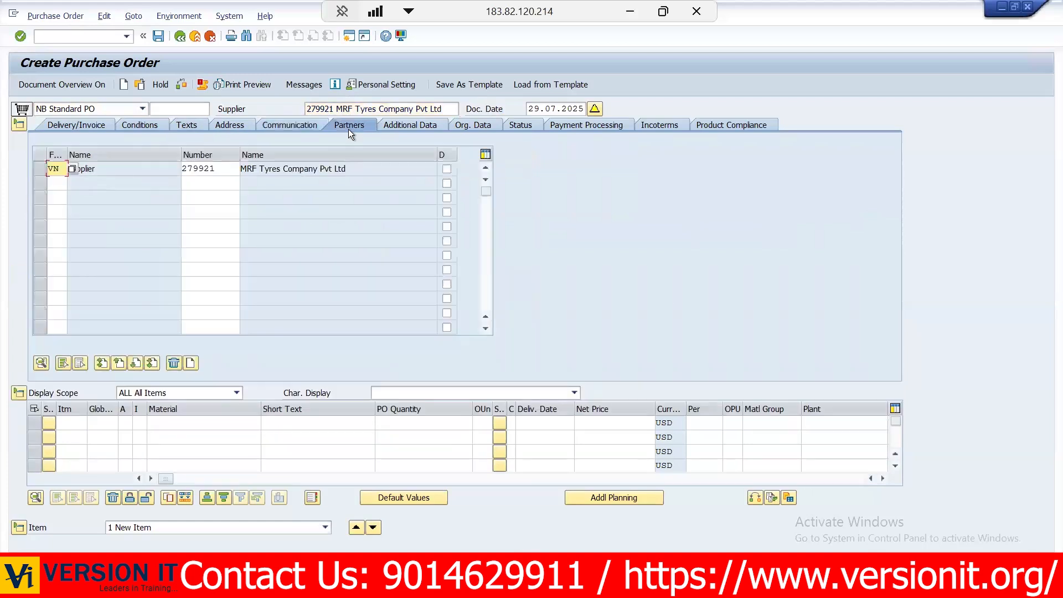
{"action": "left_click", "coordinate": [403, 125]}
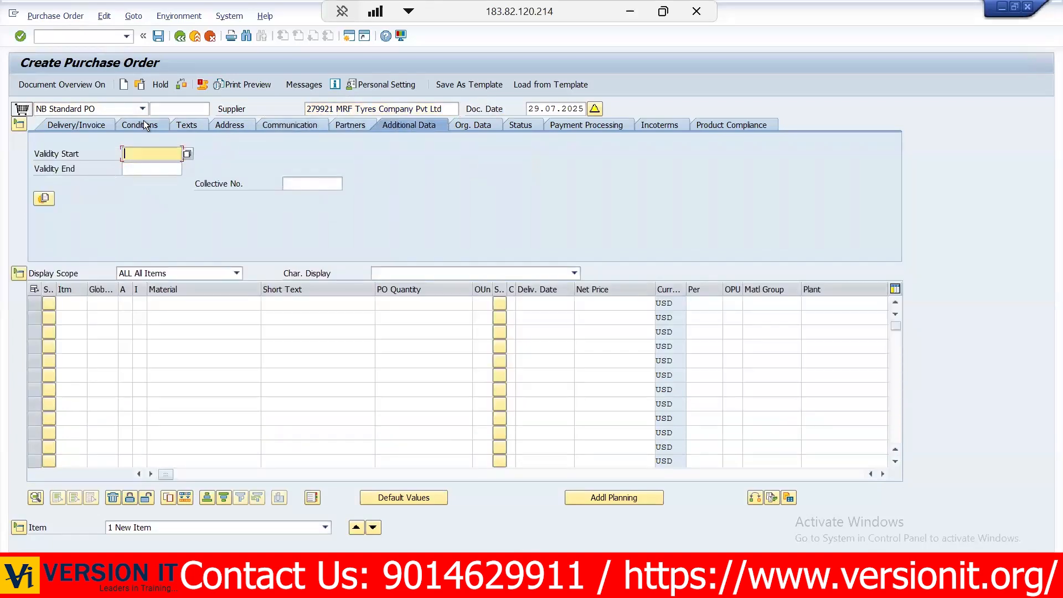
{"action": "left_click", "coordinate": [479, 128]}
{"action": "left_click", "coordinate": [241, 155]}
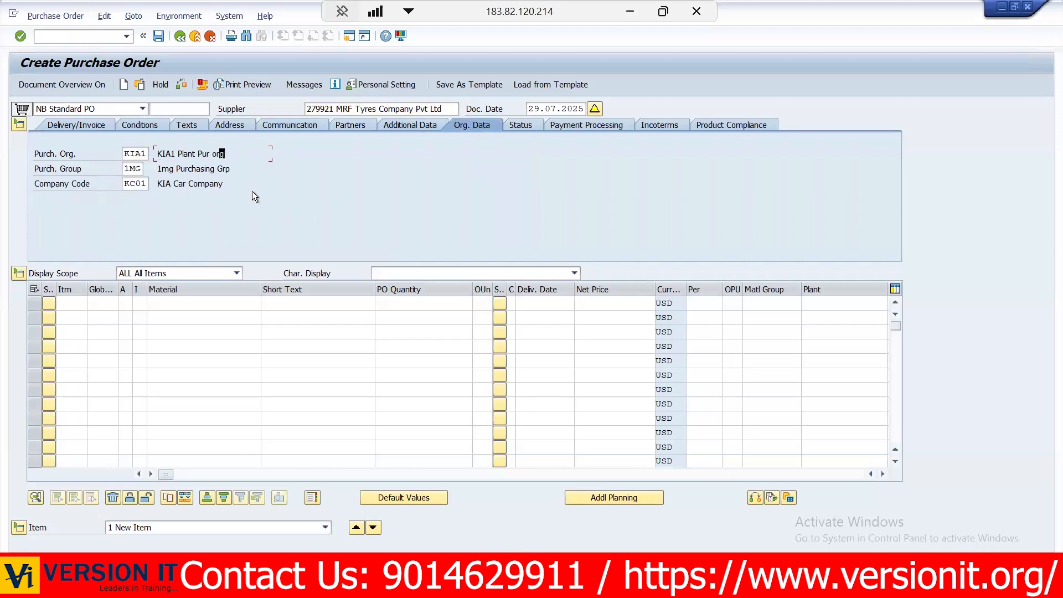
{"action": "left_click", "coordinate": [530, 124]}
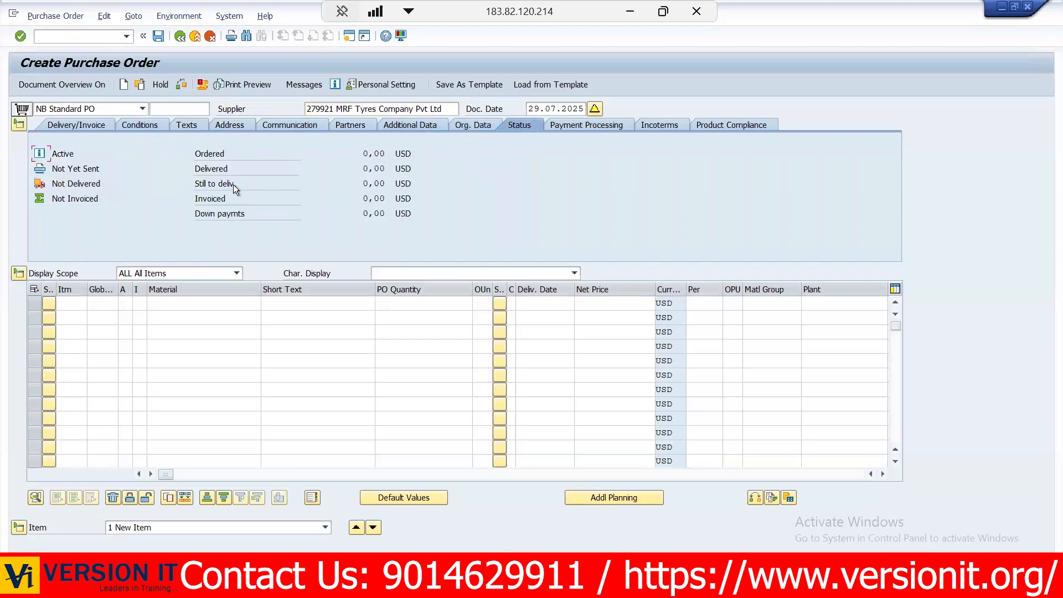
{"action": "left_click", "coordinate": [172, 169]}
- Search the materials of plant KIA1 and choose GEARBOX as the material of the first order item
{"action": "left_click", "coordinate": [259, 302]}
{"action": "left_click", "coordinate": [266, 303]}
{"action": "left_click", "coordinate": [193, 227]}
{"action": "type", "text": "KIA1"}
{"action": "key", "text": "Return"}
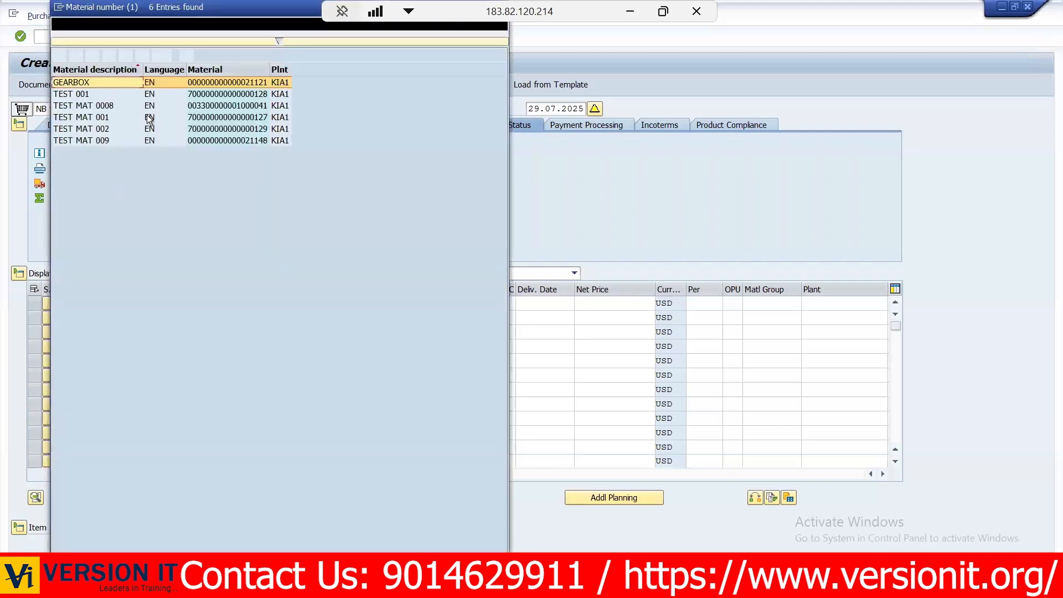
{"action": "double_click", "coordinate": [228, 82]}
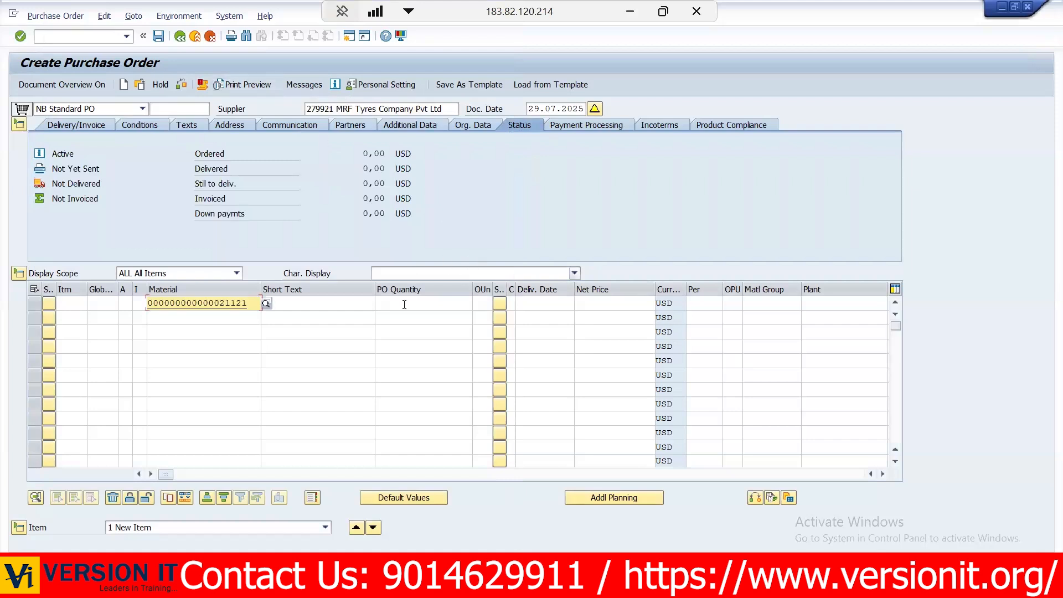
- Set the gearbox item's PO quantity to 100 and its plant to KIA1
{"action": "left_click", "coordinate": [404, 304]}
{"action": "type", "text": "100"}
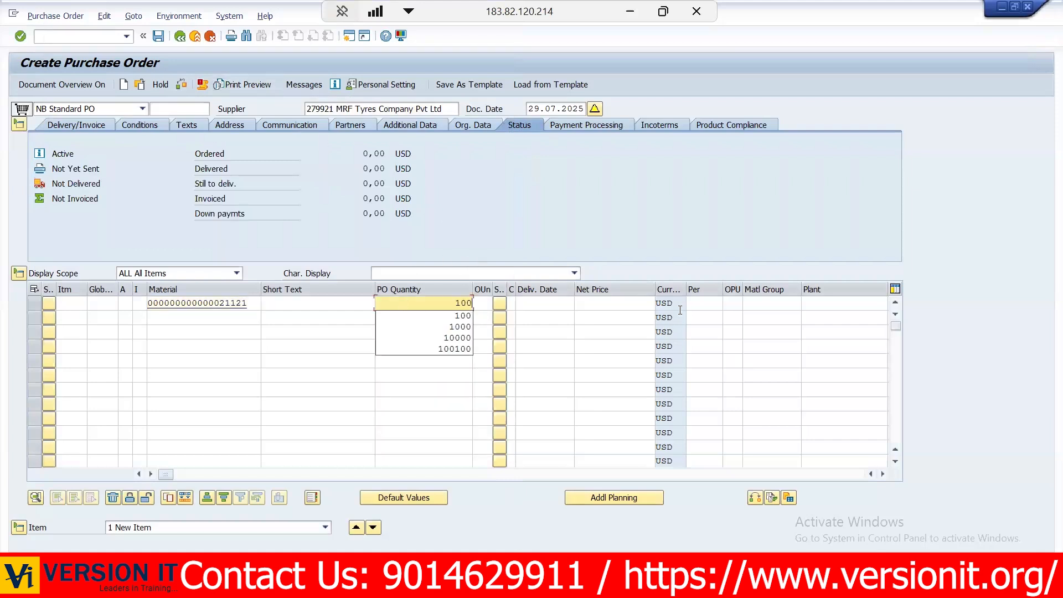
{"action": "left_click", "coordinate": [828, 301]}
{"action": "type", "text": "KIA1"}
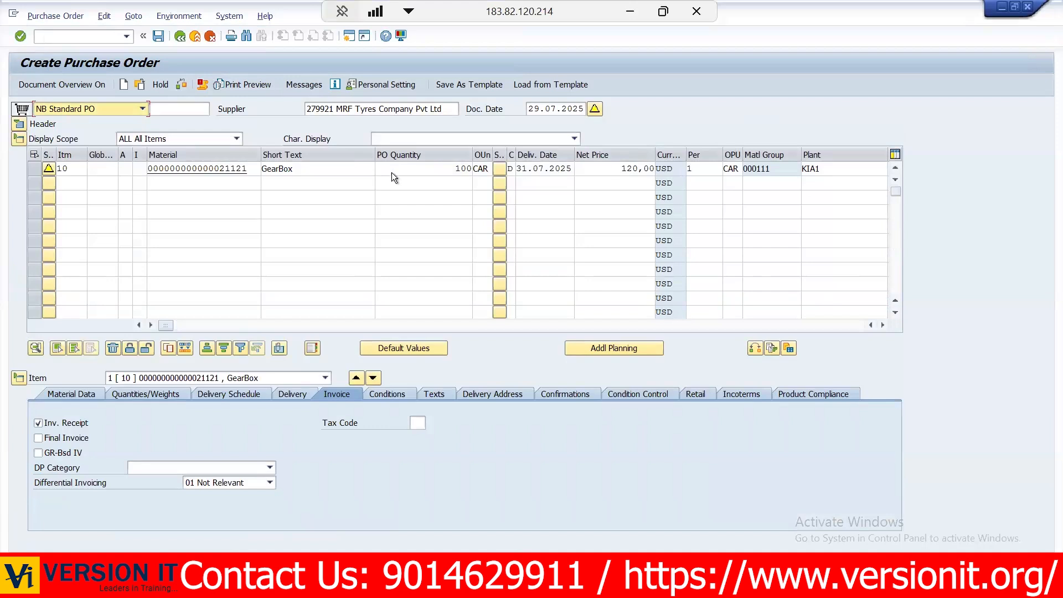
- Expand the order header again and check the order status against the gearbox item's price and quantity
{"action": "mouse_move", "coordinate": [601, 169]}
{"action": "left_mouse_down"}
{"action": "mouse_move", "coordinate": [671, 169]}
{"action": "mouse_move", "coordinate": [604, 169]}
{"action": "left_mouse_up"}
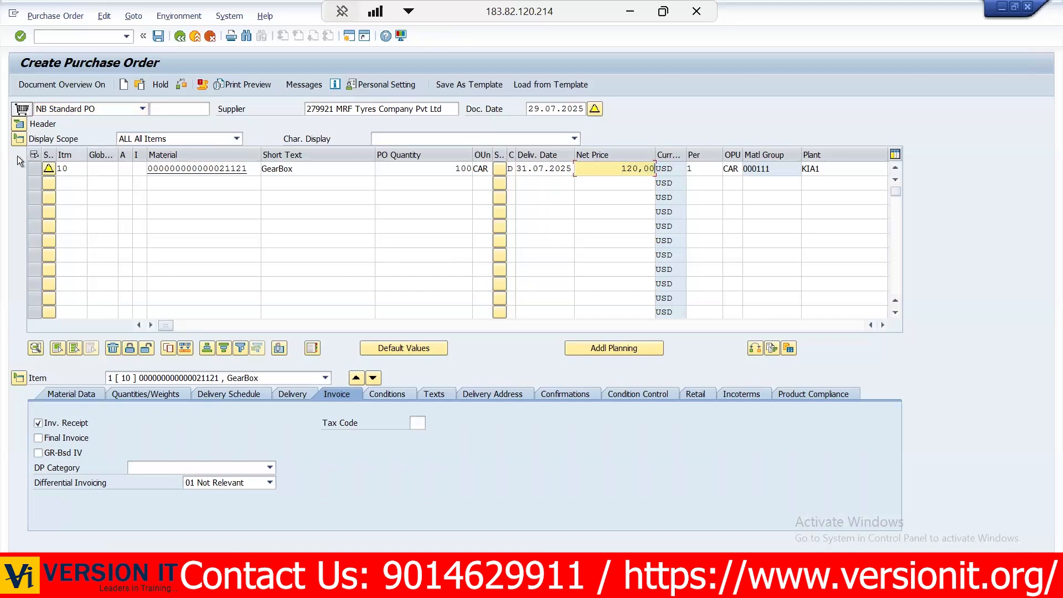
{"action": "left_click", "coordinate": [20, 126]}
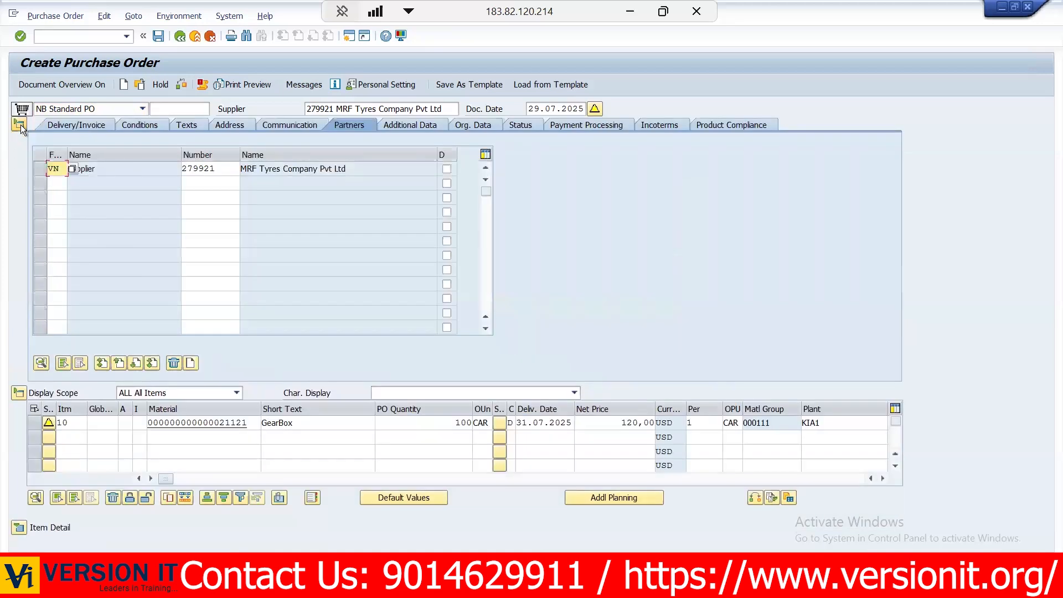
{"action": "left_click", "coordinate": [487, 127]}
{"action": "left_click", "coordinate": [519, 126]}
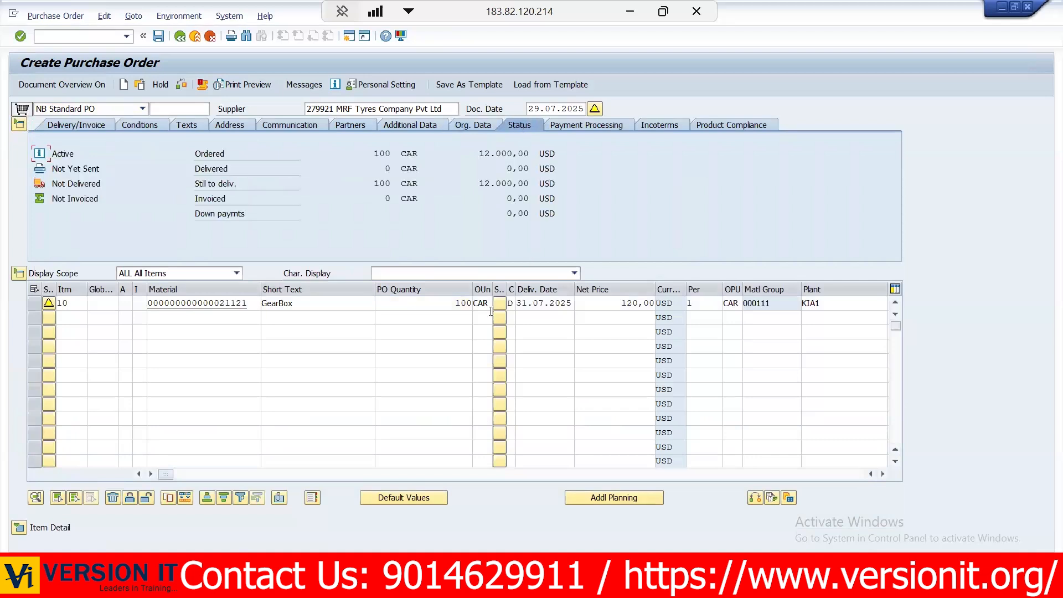
{"action": "left_click", "coordinate": [446, 308]}
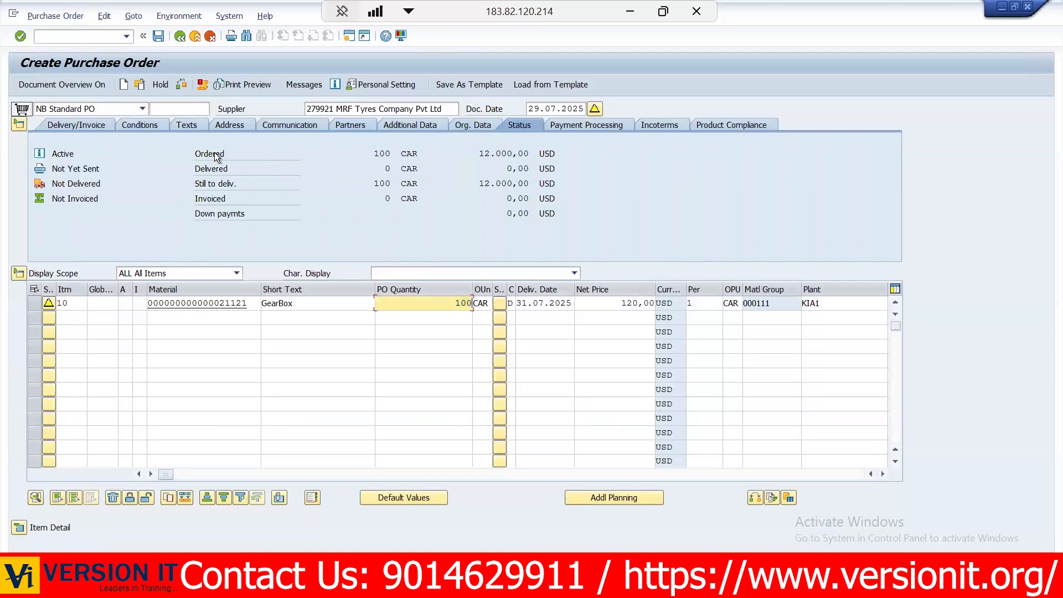
- Check the ordered and delivered quantities and values in the order header's status
{"action": "left_click_drag", "start_coordinate": [370, 151], "coordinate": [523, 154]}
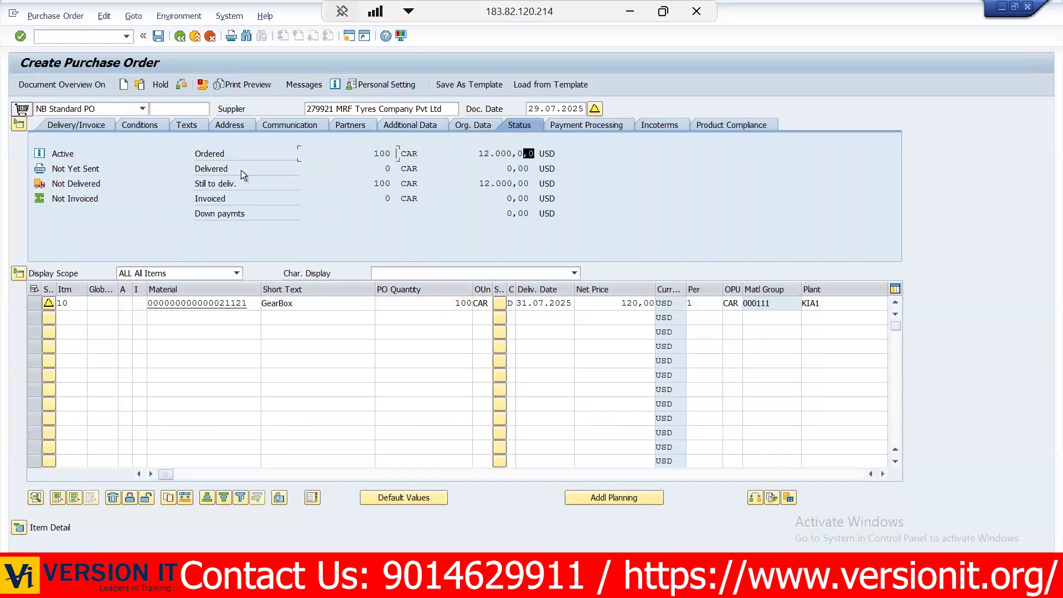
{"action": "left_click", "coordinate": [386, 166]}
{"action": "left_click_drag", "start_coordinate": [421, 165], "coordinate": [512, 168]}
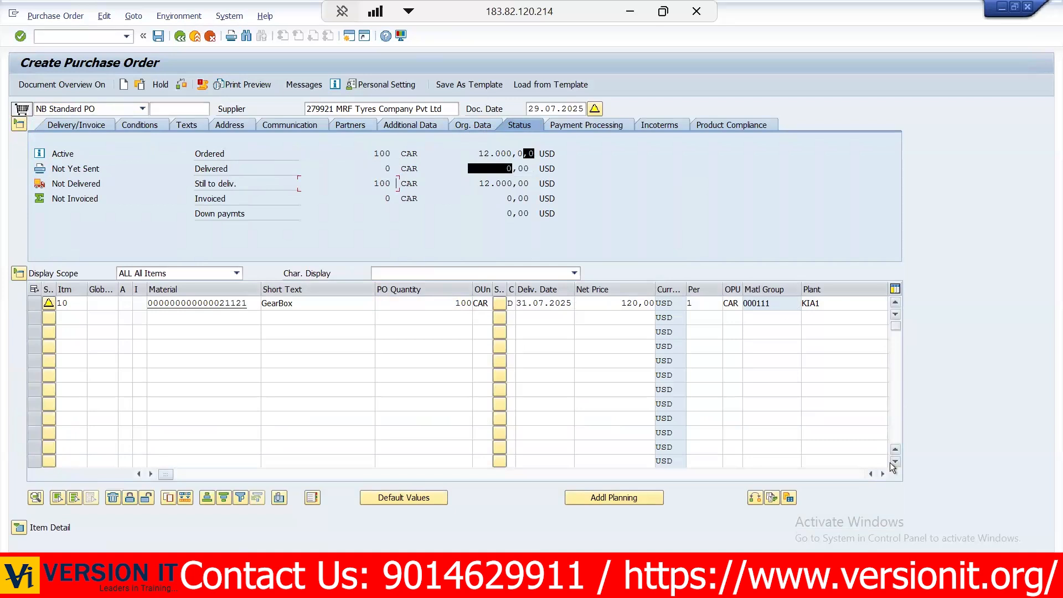
- Expand the gearbox item's detail and review its material data and quantities and weights against the PO quantity in the item overview
{"action": "left_click", "coordinate": [19, 527]}
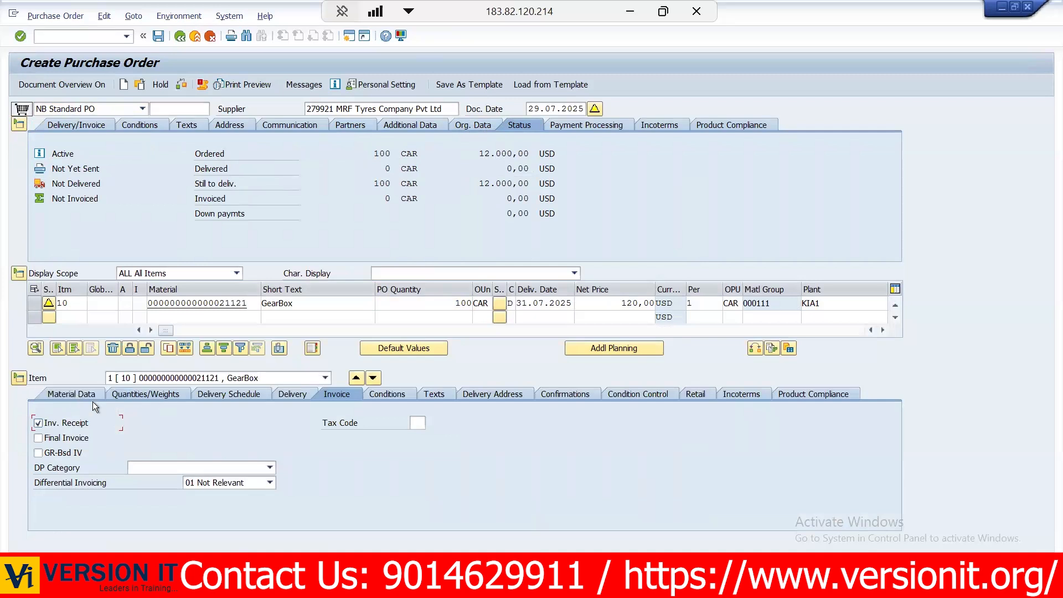
{"action": "left_click", "coordinate": [66, 393]}
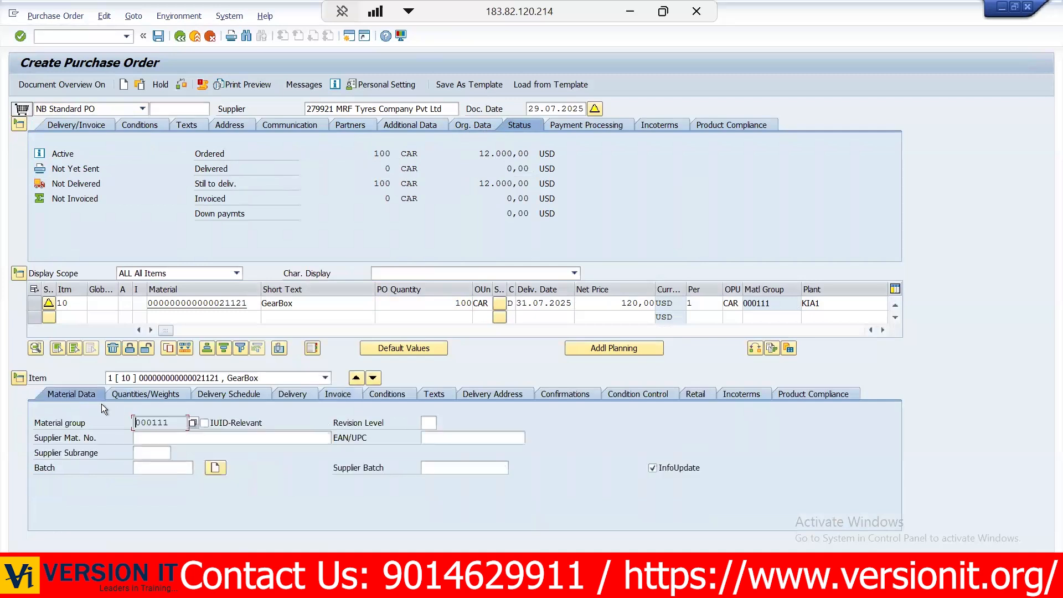
{"action": "left_click", "coordinate": [124, 396]}
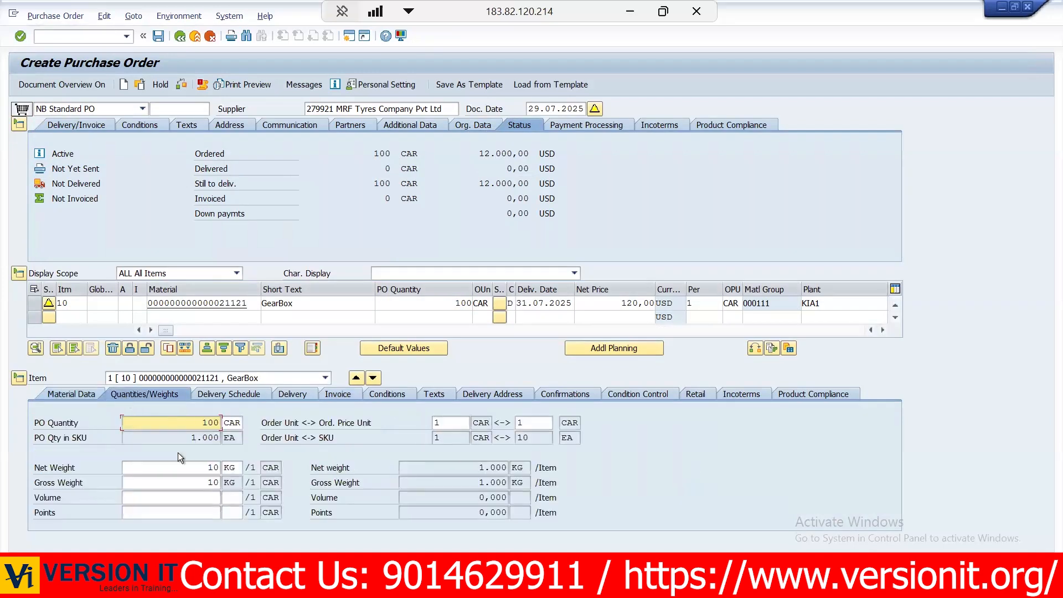
{"action": "left_click_drag", "start_coordinate": [455, 302], "coordinate": [493, 299]}
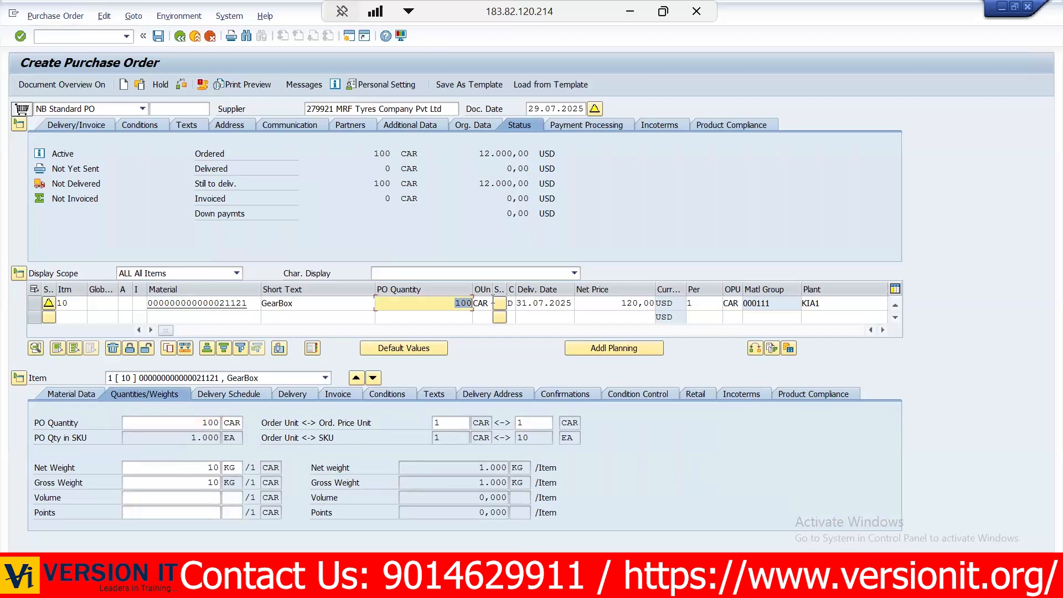
{"action": "left_click", "coordinate": [492, 300]}
{"action": "left_click_drag", "start_coordinate": [193, 426], "coordinate": [319, 418]}
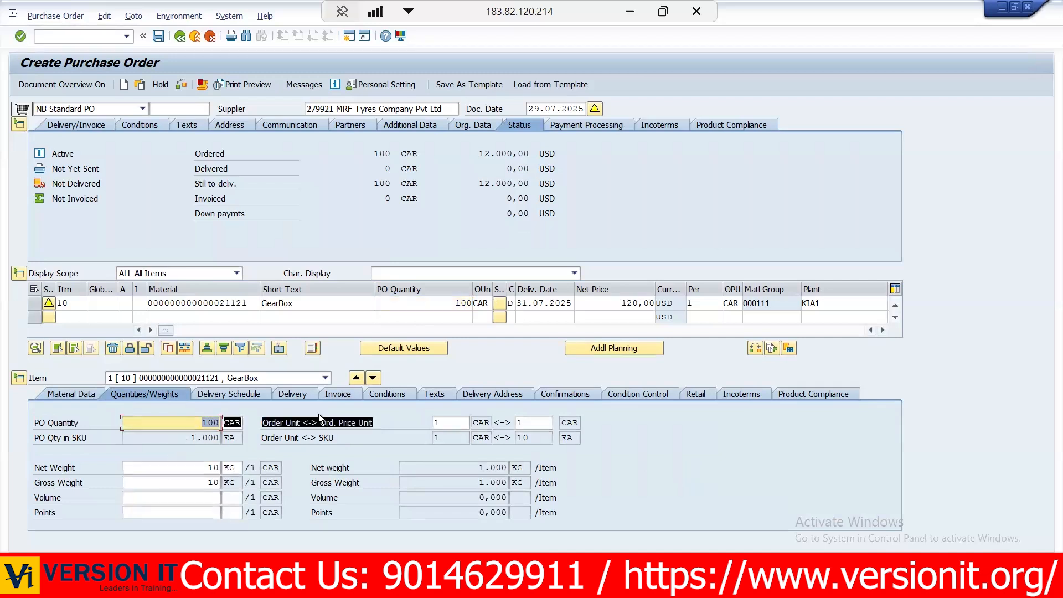
{"action": "left_click_drag", "start_coordinate": [456, 303], "coordinate": [505, 301]}
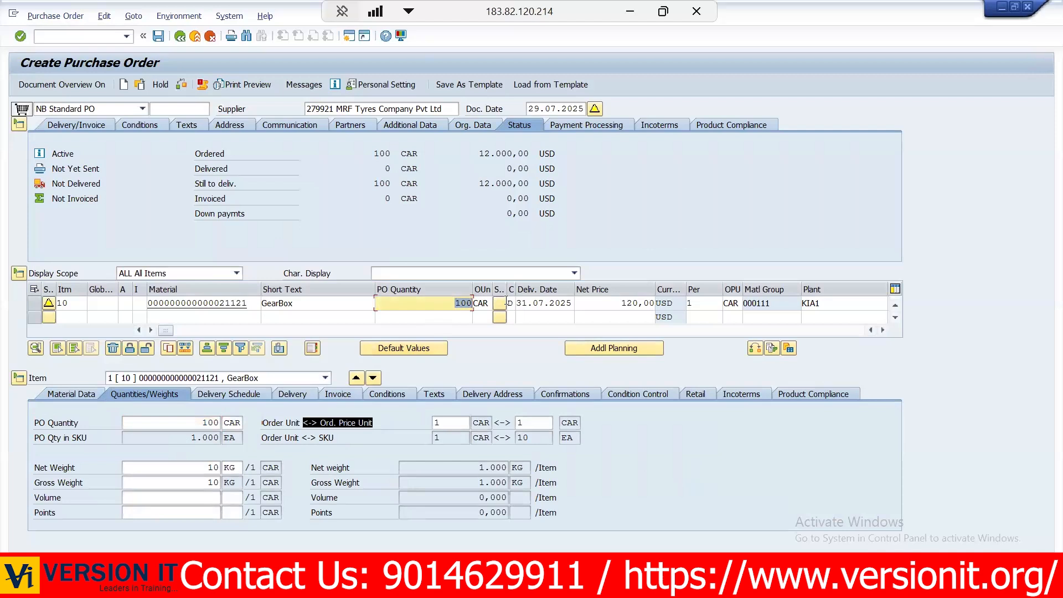
- Look up the carton-to-each conversion in the gearbox material's units of measure, and return to check the PO quantity in SKU
{"action": "left_click", "coordinate": [195, 304]}
{"action": "double_click", "coordinate": [195, 304]}
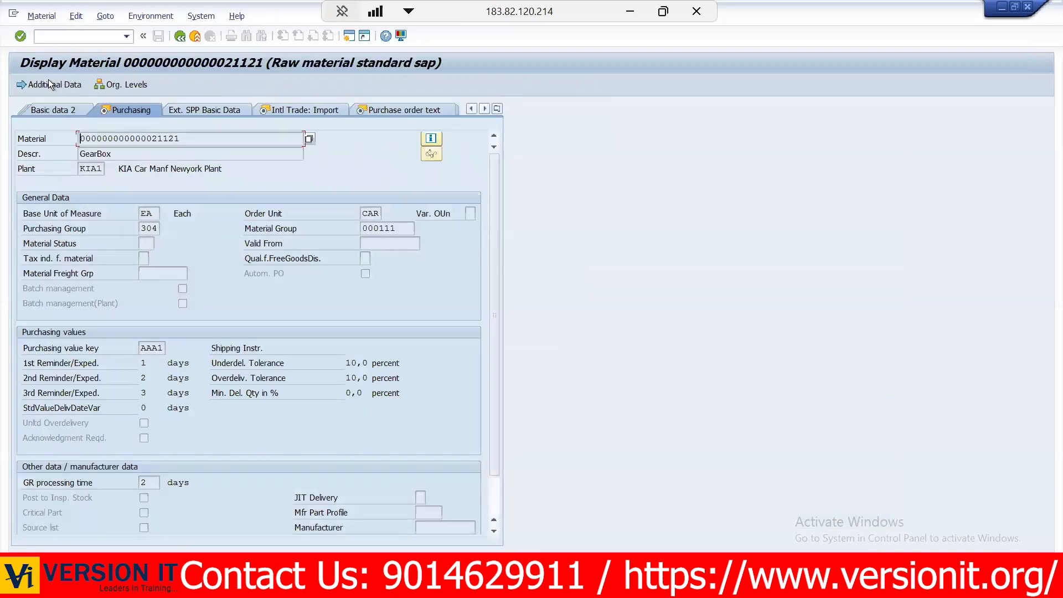
{"action": "left_click", "coordinate": [48, 85]}
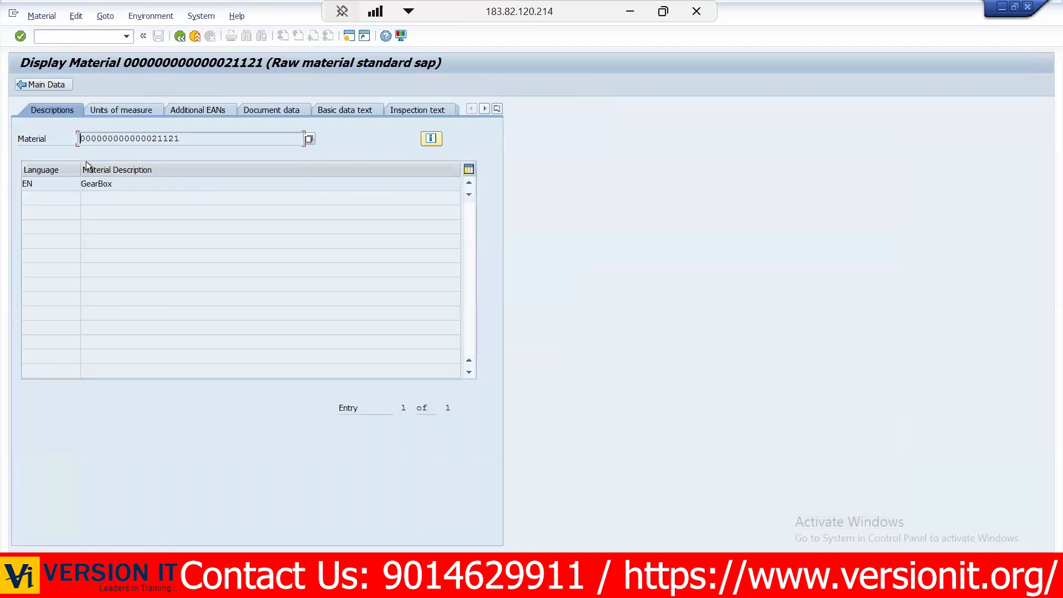
{"action": "left_click", "coordinate": [115, 109]}
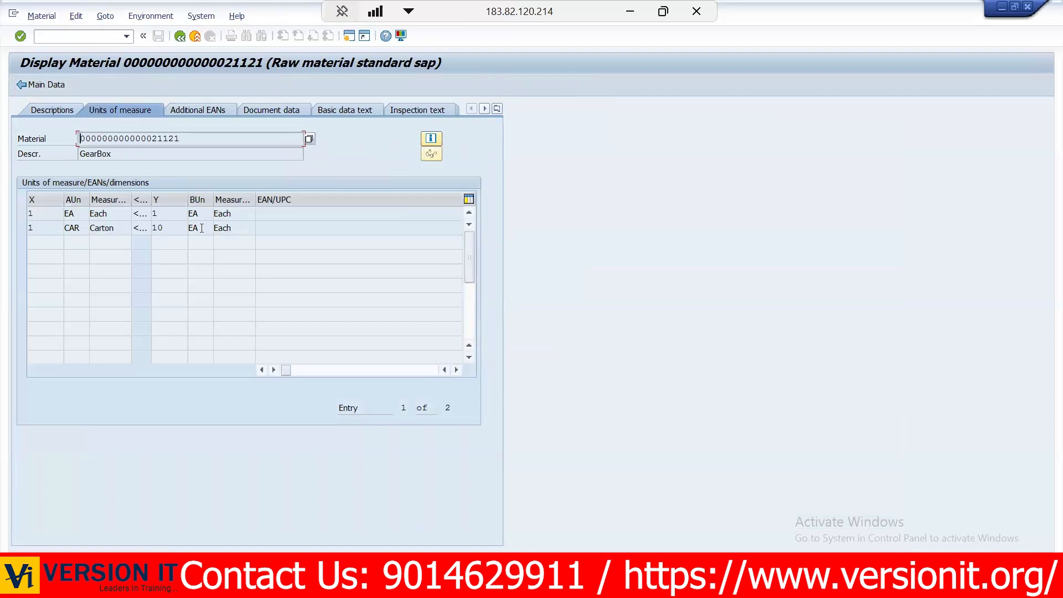
{"action": "left_click", "coordinate": [179, 37]}
{"action": "left_click", "coordinate": [179, 37]}
{"action": "left_click", "coordinate": [216, 438]}
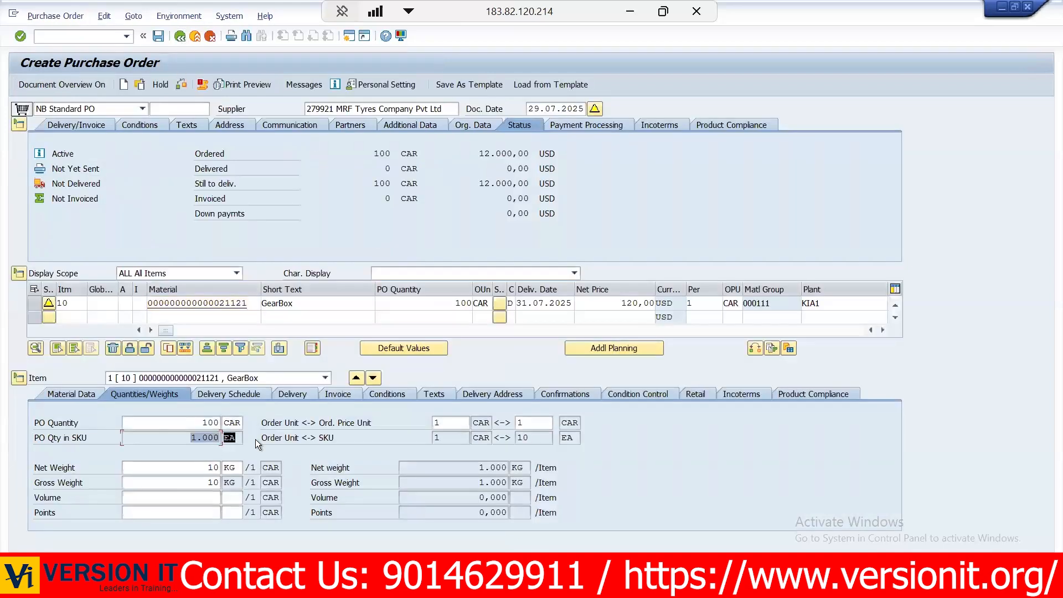
- Review the gearbox item's delivery schedule, delivery tolerances and invoice settings
{"action": "left_click", "coordinate": [207, 394]}
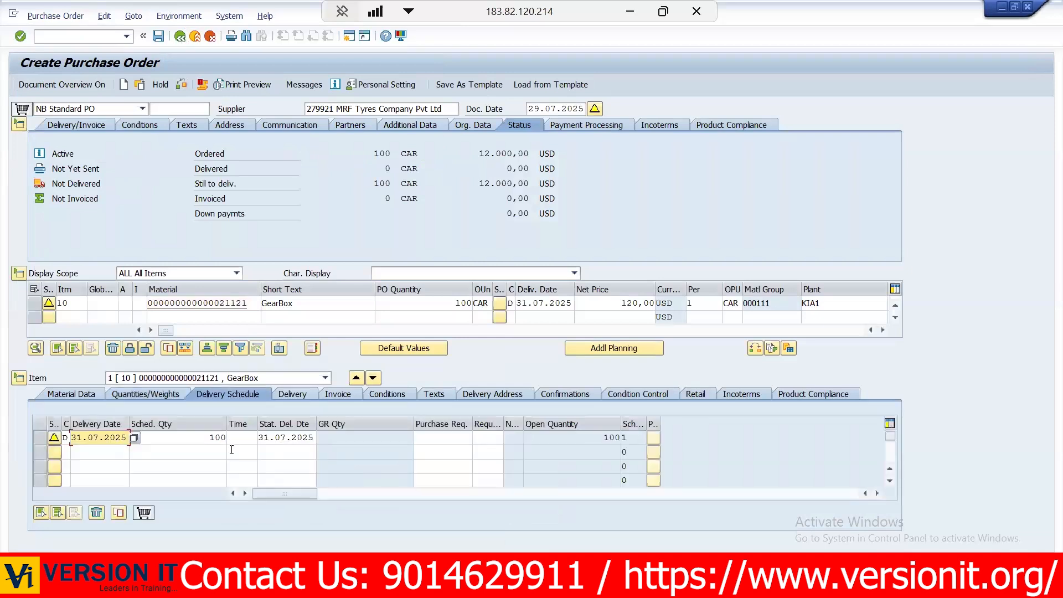
{"action": "left_click", "coordinate": [292, 394]}
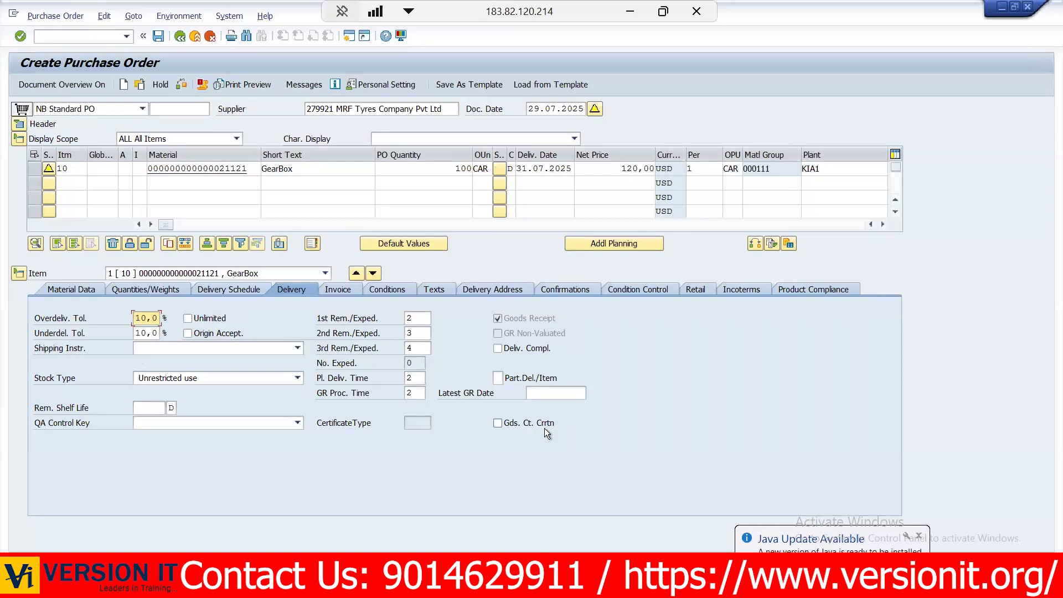
{"action": "left_click", "coordinate": [339, 288]}
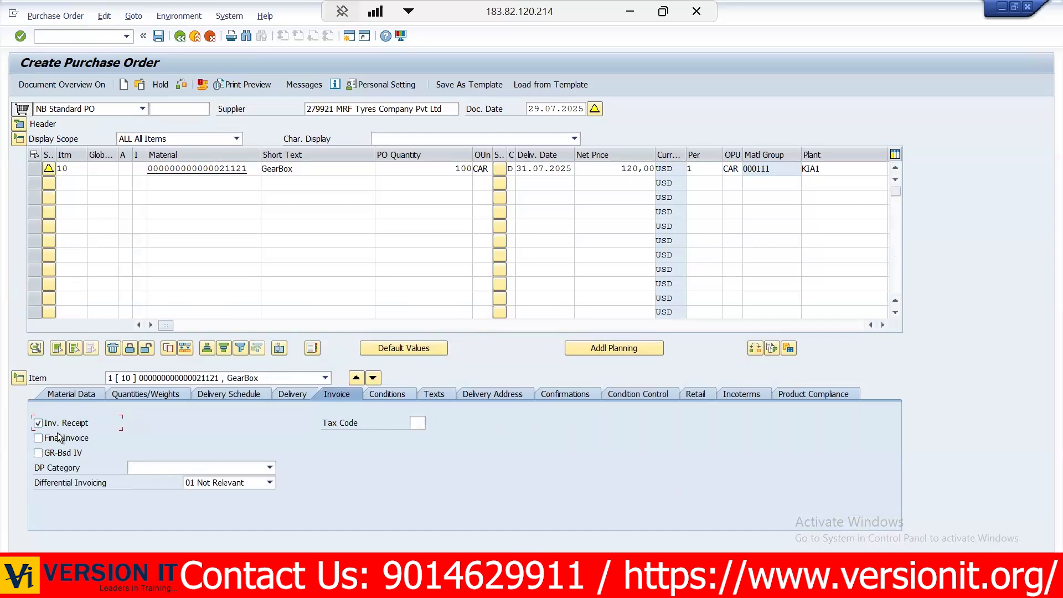
- Check the gearbox item's pricing conditions, comparing the gross price and net value with the item's net price and quantity
{"action": "left_click", "coordinate": [377, 394]}
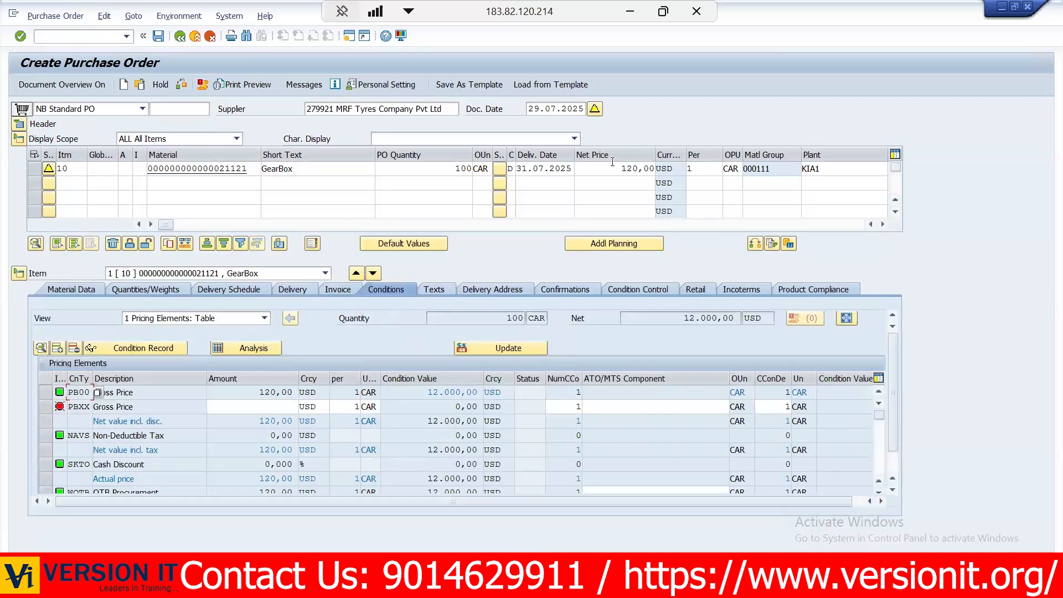
{"action": "left_click_drag", "start_coordinate": [616, 169], "coordinate": [663, 168]}
{"action": "left_click", "coordinate": [663, 169]}
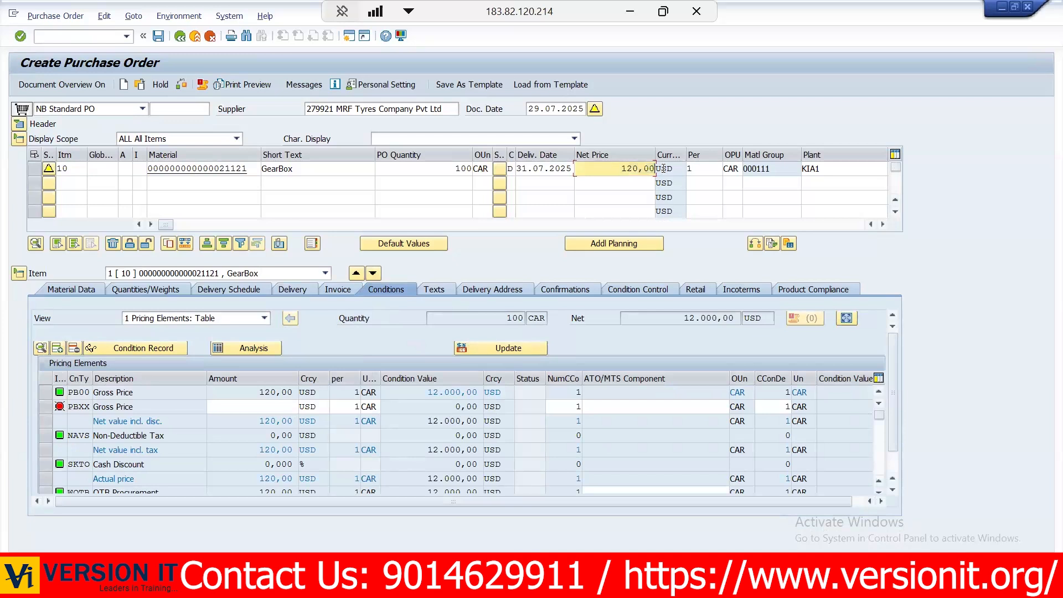
{"action": "left_click", "coordinate": [447, 172]}
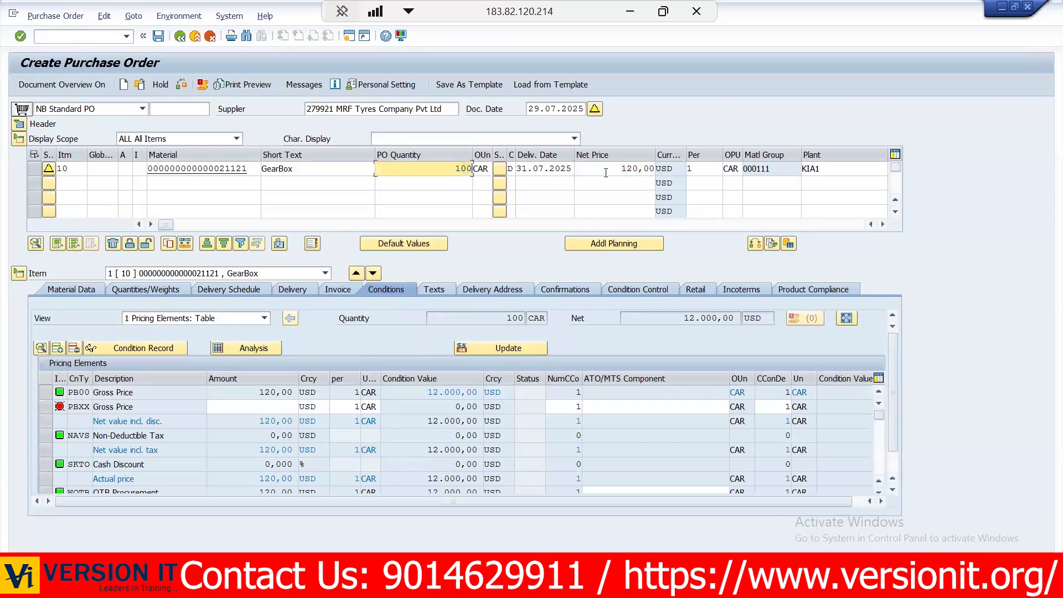
{"action": "left_click", "coordinate": [652, 172]}
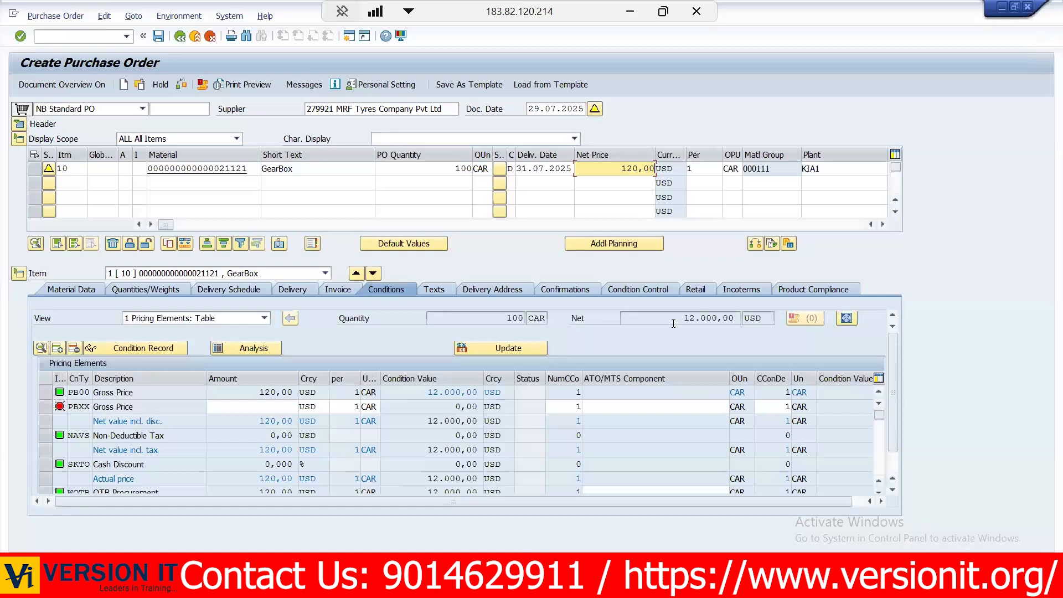
{"action": "left_click", "coordinate": [748, 320]}
{"action": "left_click", "coordinate": [248, 395]}
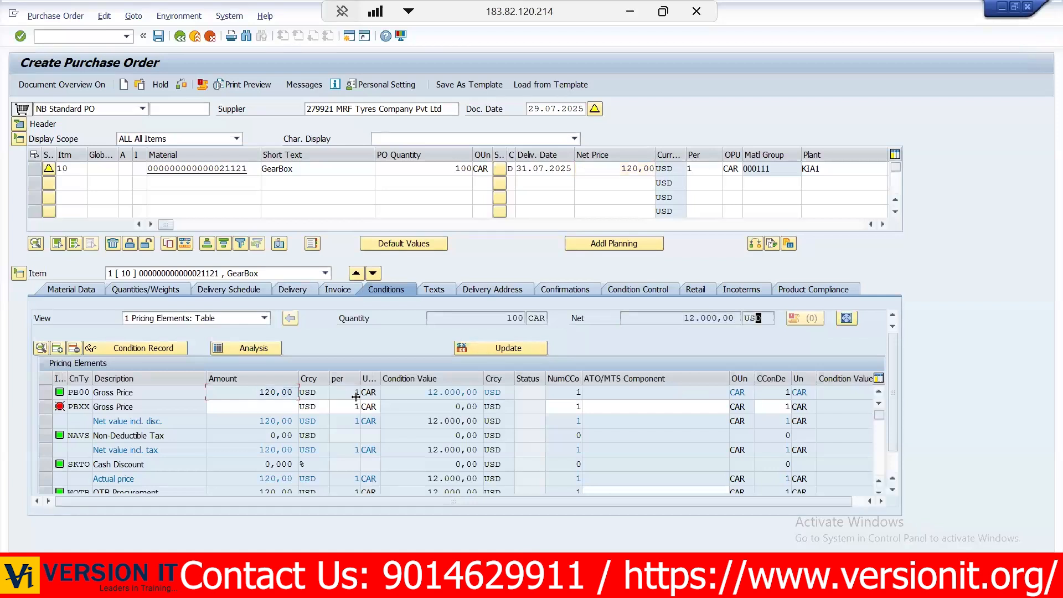
{"action": "left_click", "coordinate": [417, 394]}
- Enter TEST as the item text of the gearbox item
{"action": "left_click", "coordinate": [432, 290]}
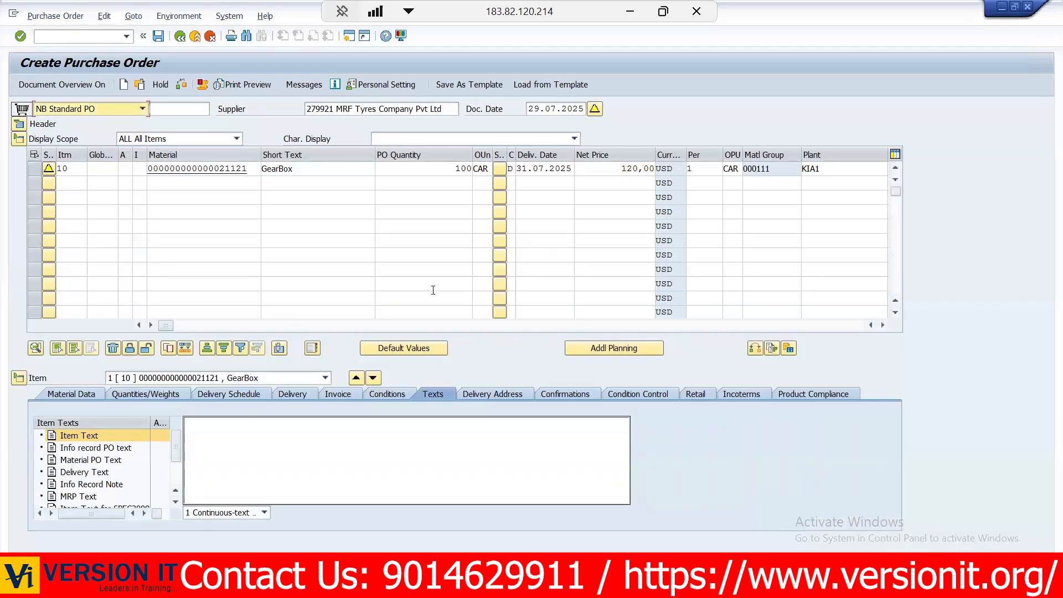
{"action": "left_click", "coordinate": [197, 428]}
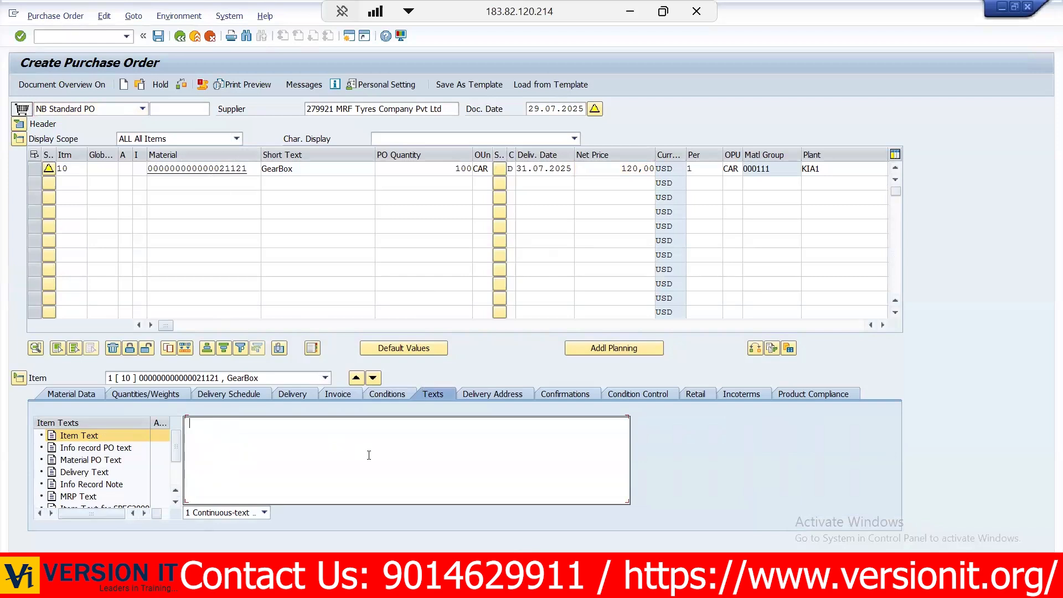
{"action": "type", "text": "TEST"}
- Review the gearbox item's delivery address against its plant, and look at the confirmation settings
{"action": "left_click", "coordinate": [498, 394]}
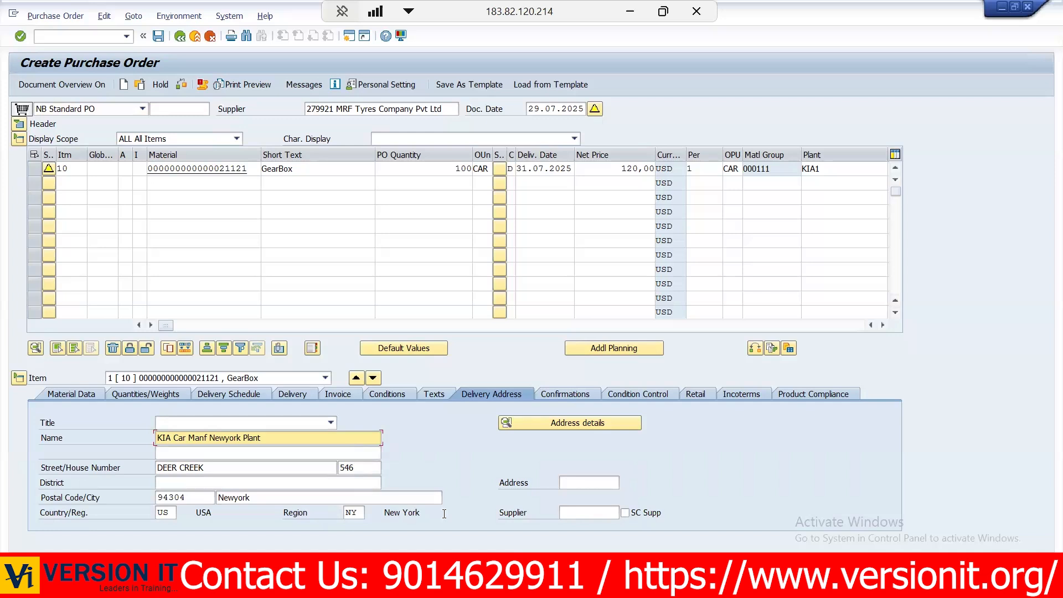
{"action": "double_click", "coordinate": [829, 174]}
{"action": "left_click", "coordinate": [785, 168]}
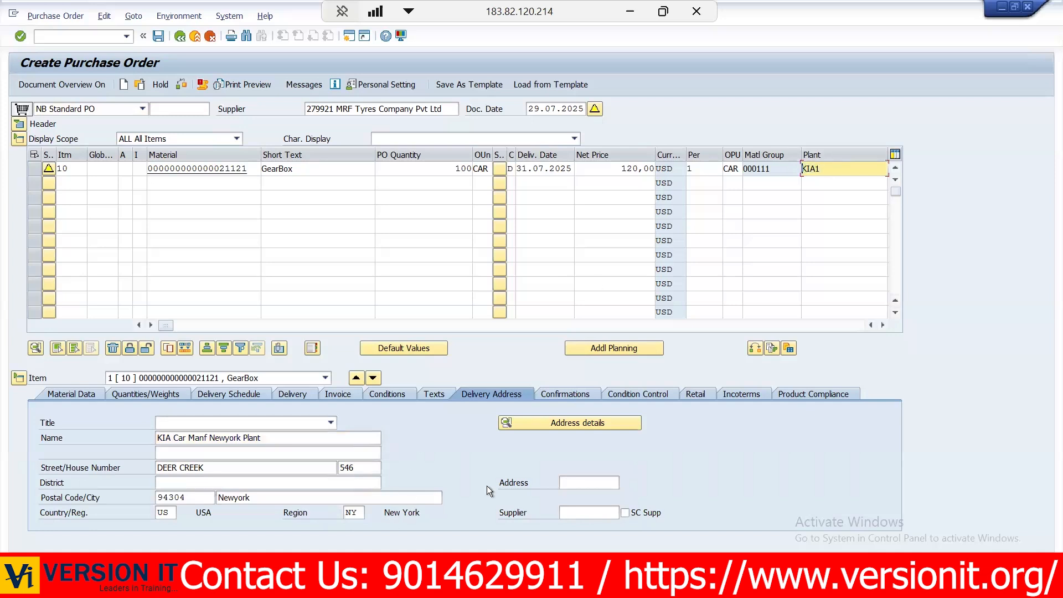
{"action": "left_click", "coordinate": [570, 393]}
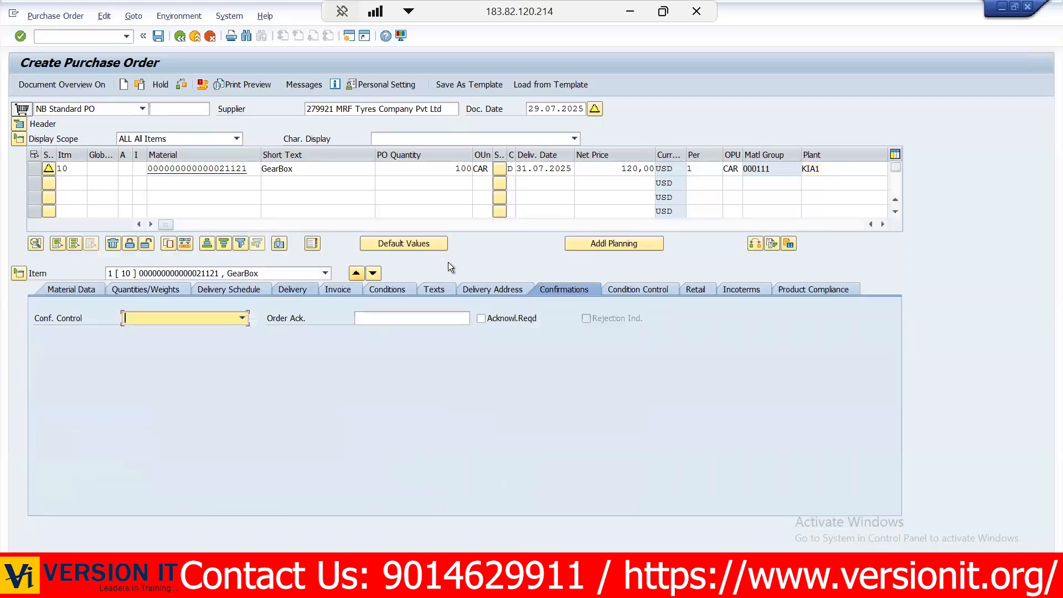
{"action": "left_click", "coordinate": [476, 290]}
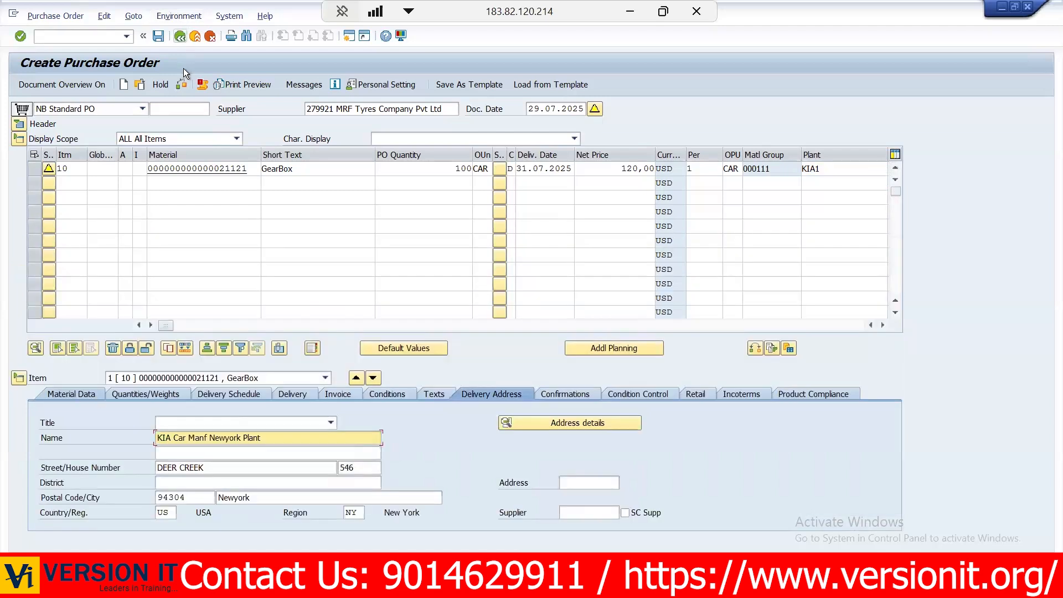
- Save the purchase order, dismiss the print dialog, and view the created order's number in the message details
{"action": "left_click", "coordinate": [159, 36]}
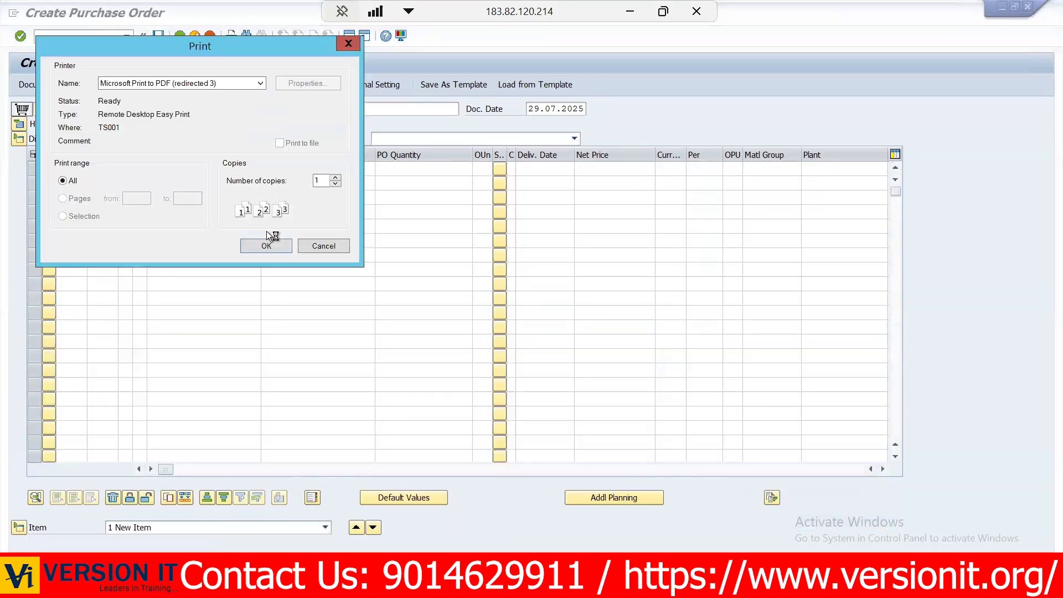
{"action": "left_click", "coordinate": [324, 244]}
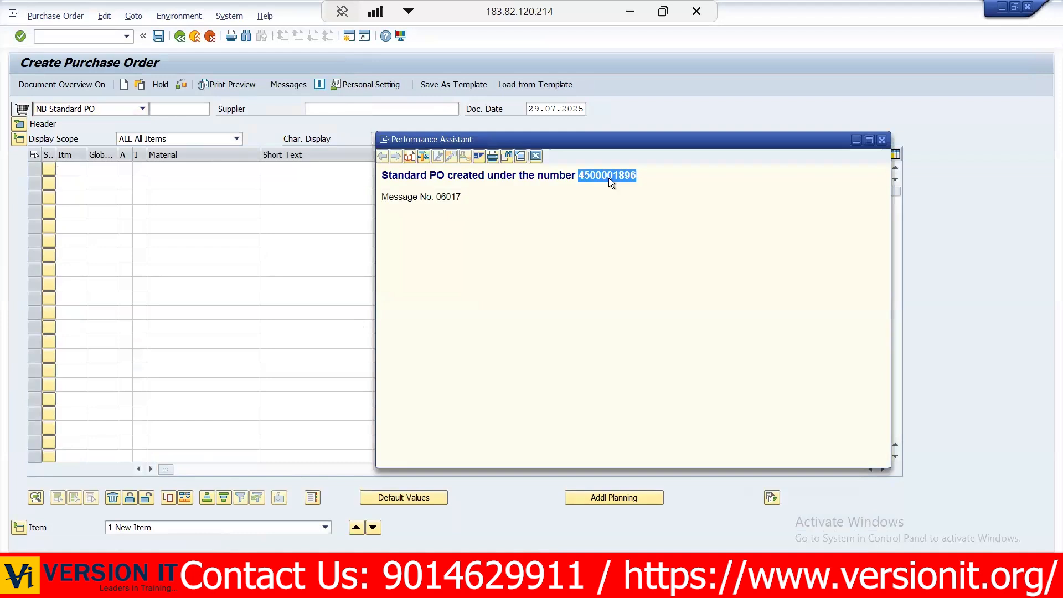
{"action": "left_click", "coordinate": [535, 156]}
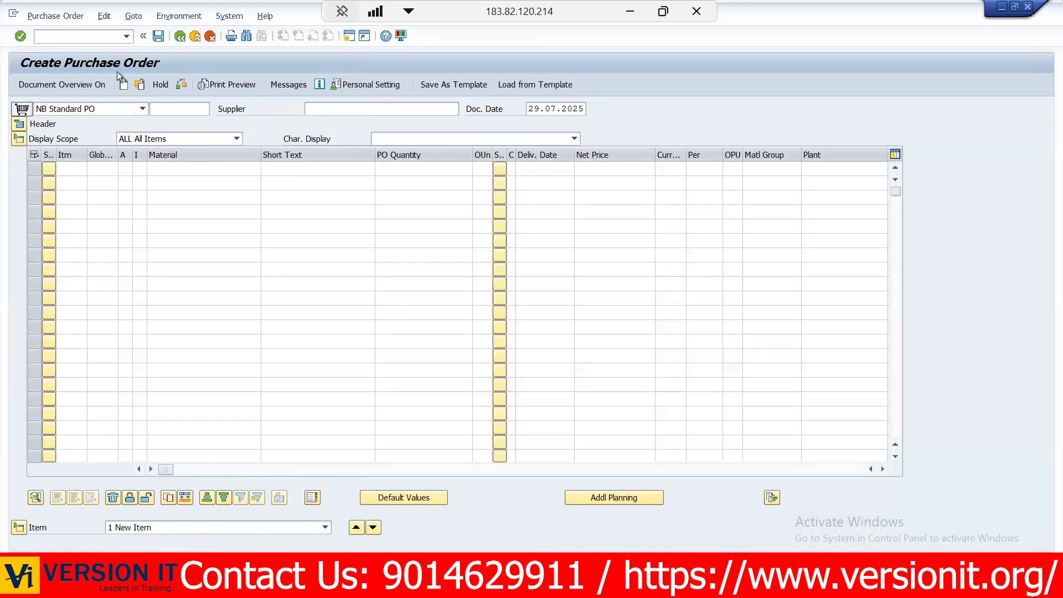
- Go to the Change Purchase Order transaction and open the newly created standard purchase order
{"action": "left_click", "coordinate": [70, 37]}
{"action": "type", "text": "/NME22"}
{"action": "key", "text": "Return"}
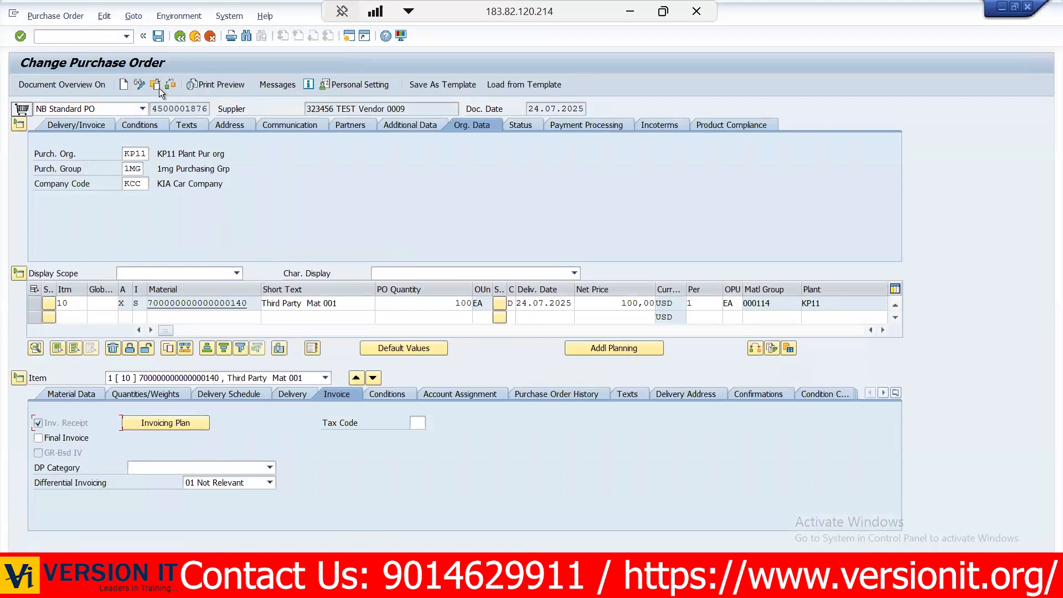
{"action": "left_click", "coordinate": [156, 85]}
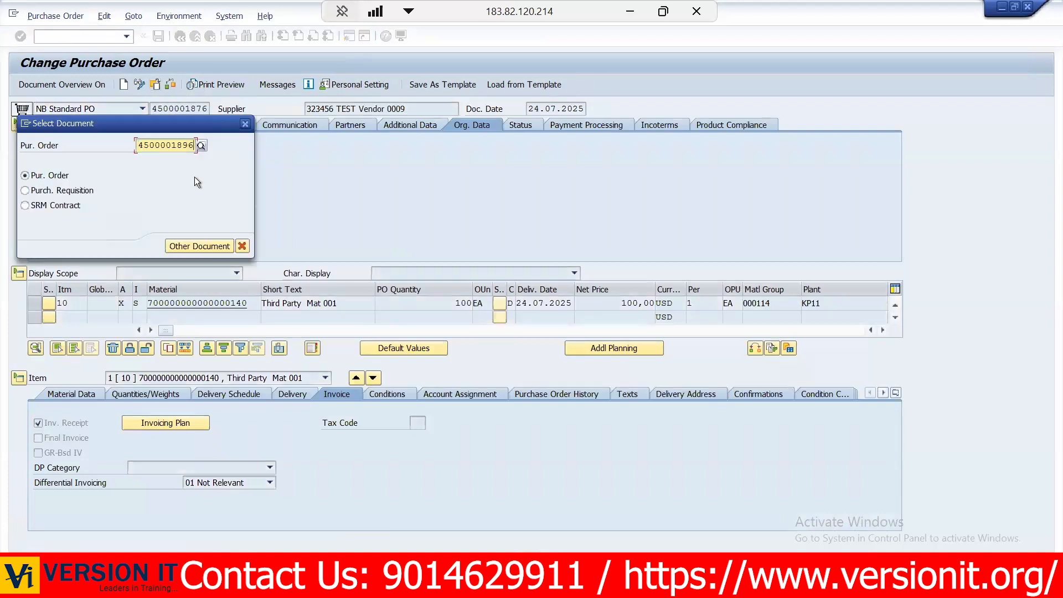
{"action": "left_click", "coordinate": [180, 242]}
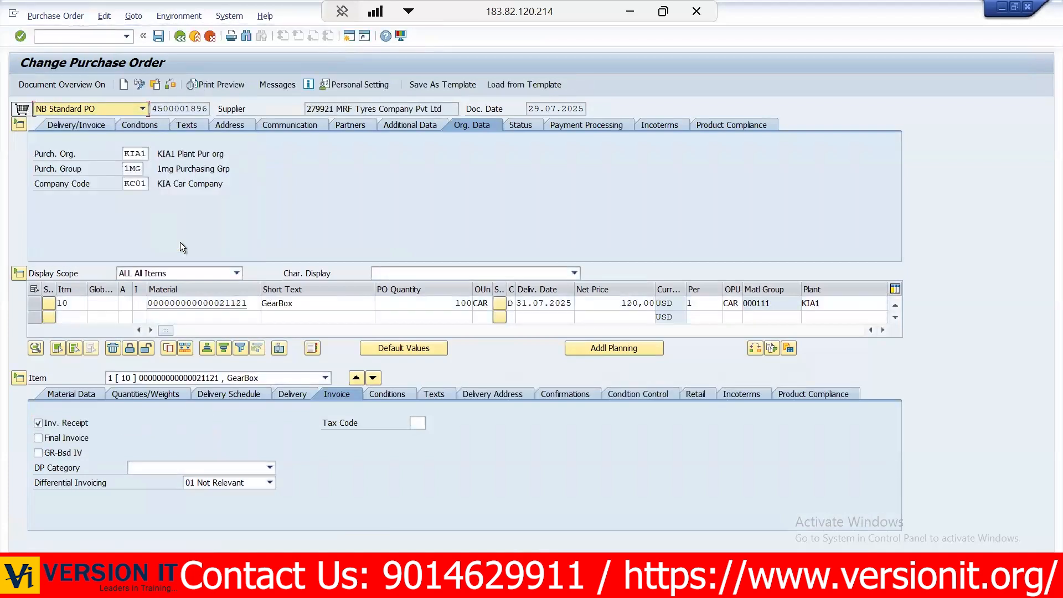
- Set the gearbox item's PO quantity to 120 and save the changed purchase order
{"action": "double_click", "coordinate": [437, 306]}
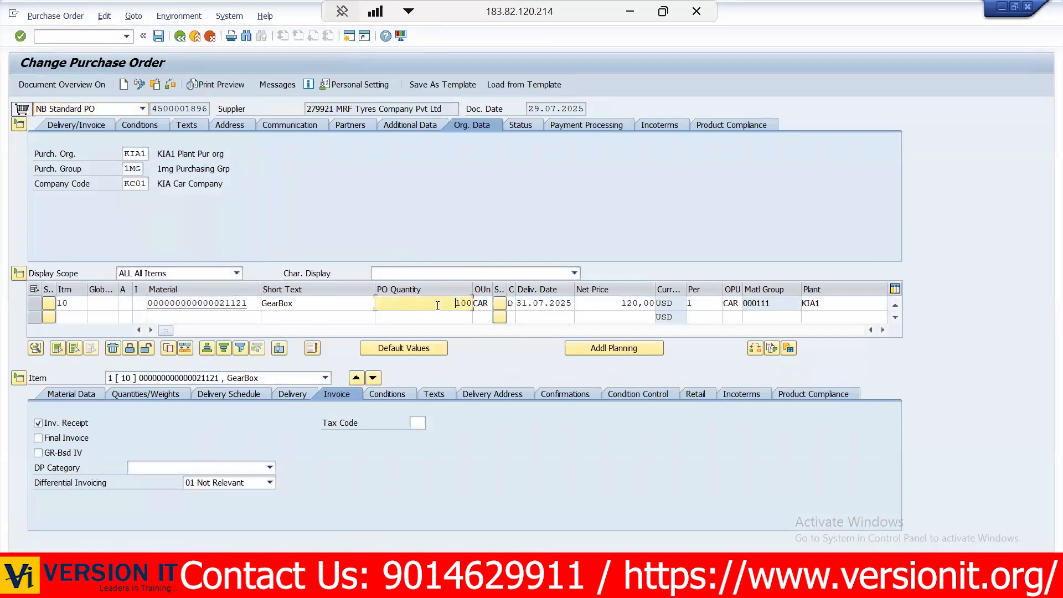
{"action": "type", "text": "120"}
{"action": "key", "text": "Return"}
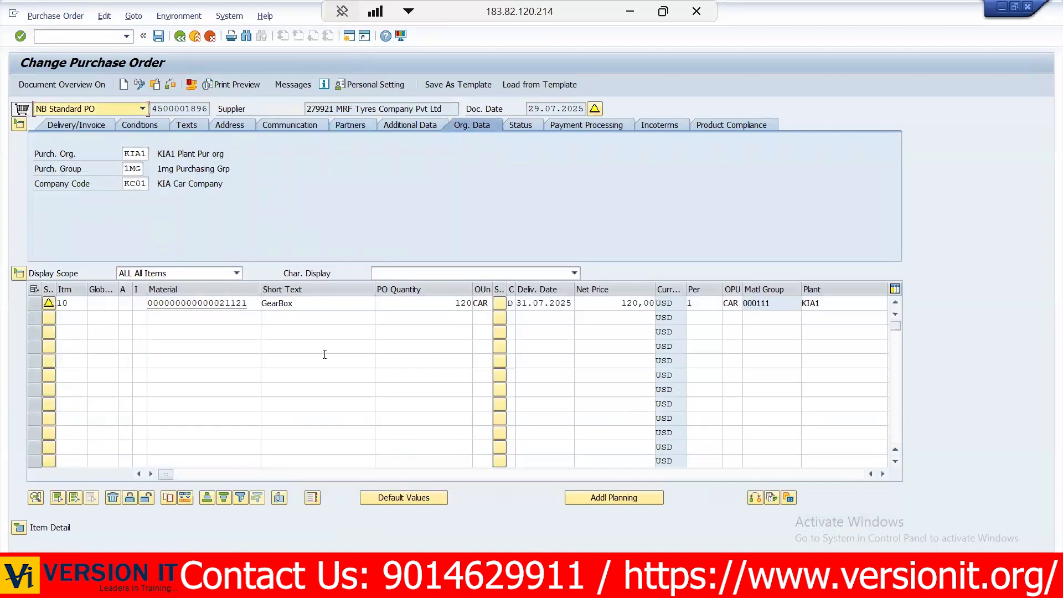
{"action": "left_click", "coordinate": [158, 38]}
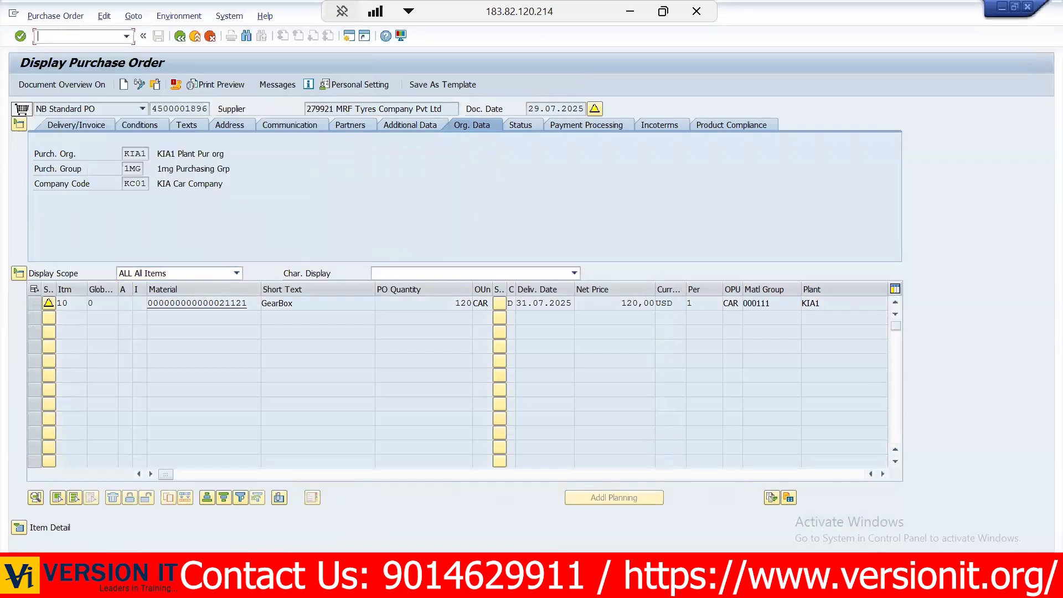
- Close the leftover print dialog, go to the Display Purchase Order transaction (ME23N), and display the newly changed standard purchase order
{"action": "left_click", "coordinate": [257, 586]}
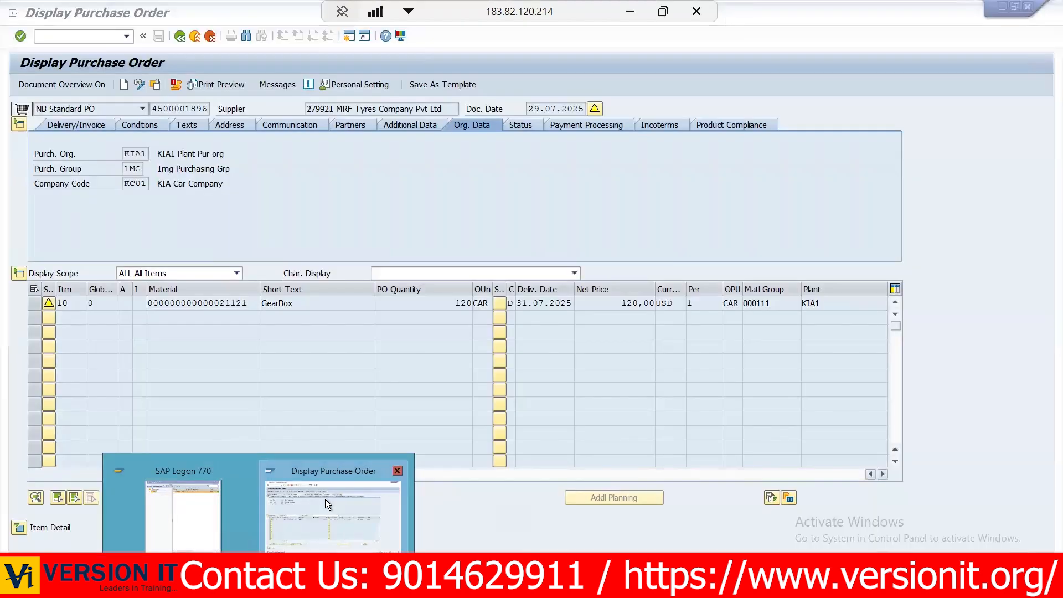
{"action": "left_click", "coordinate": [324, 499]}
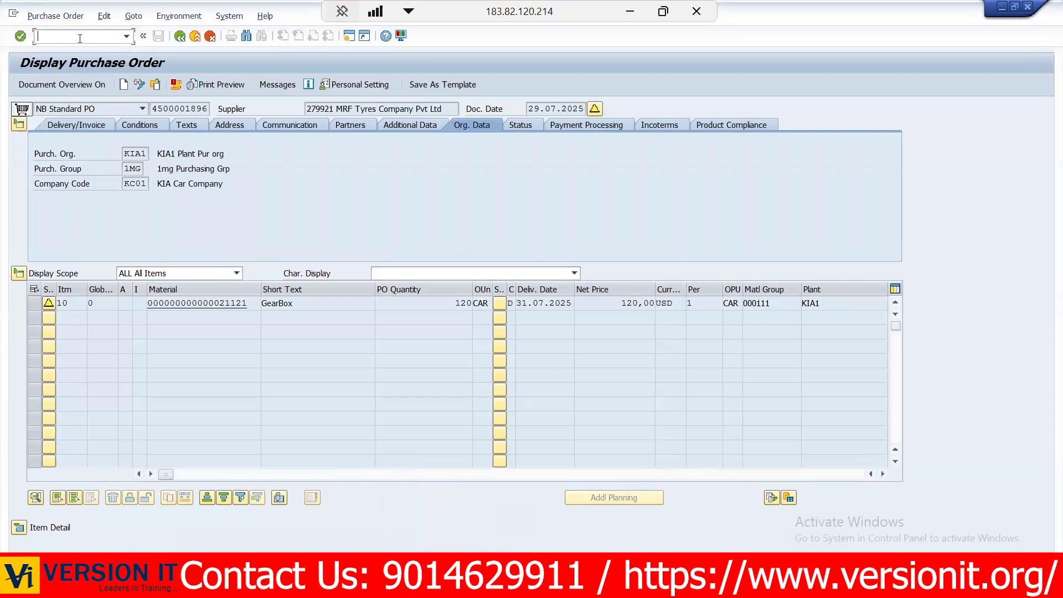
{"action": "type", "text": "/NME23N"}
{"action": "key", "text": "Return"}
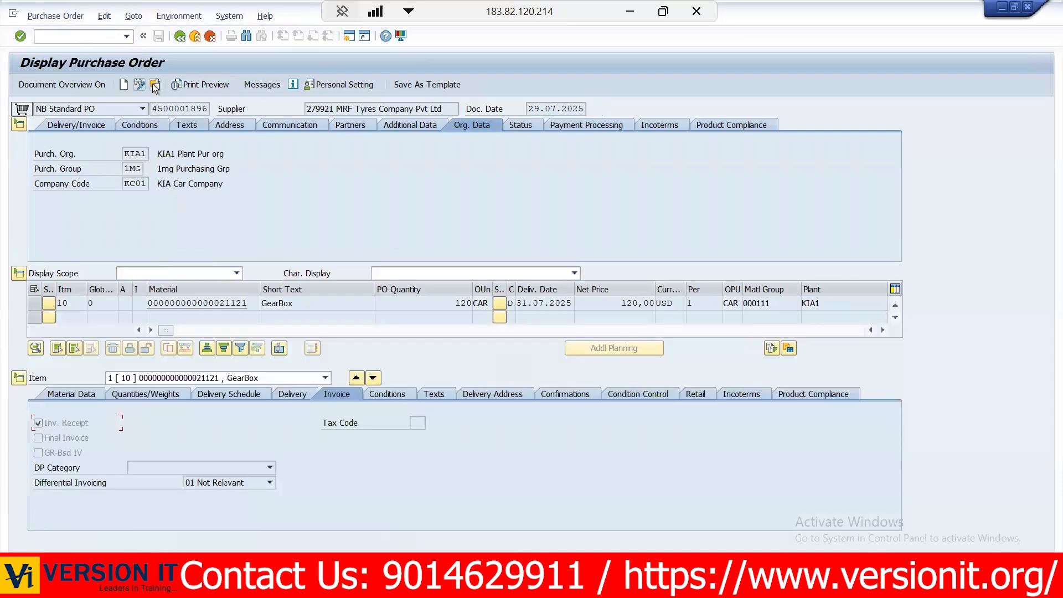
{"action": "left_click", "coordinate": [155, 85]}
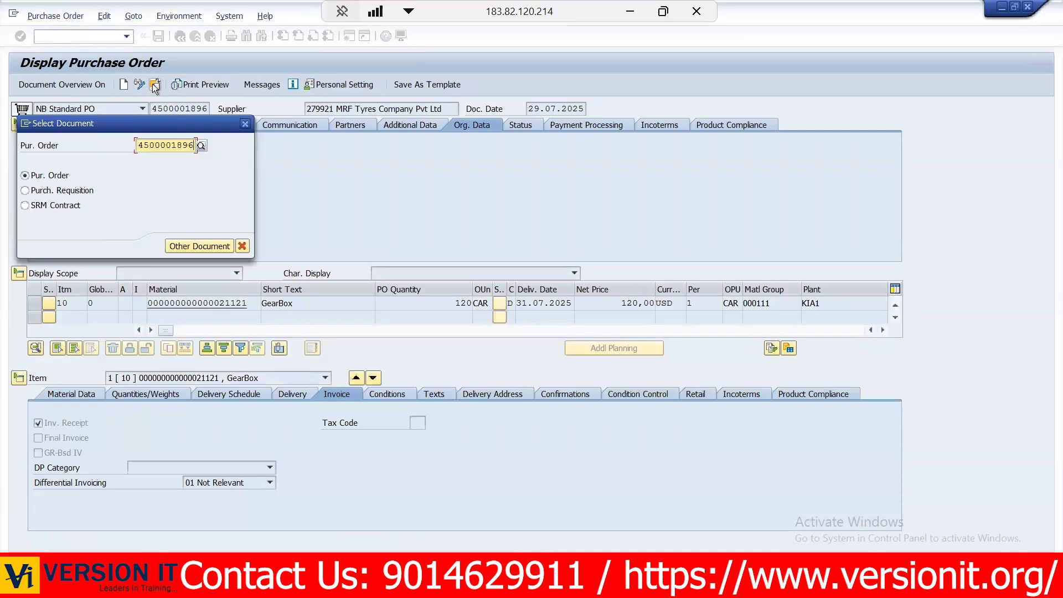
{"action": "key", "text": "Return"}
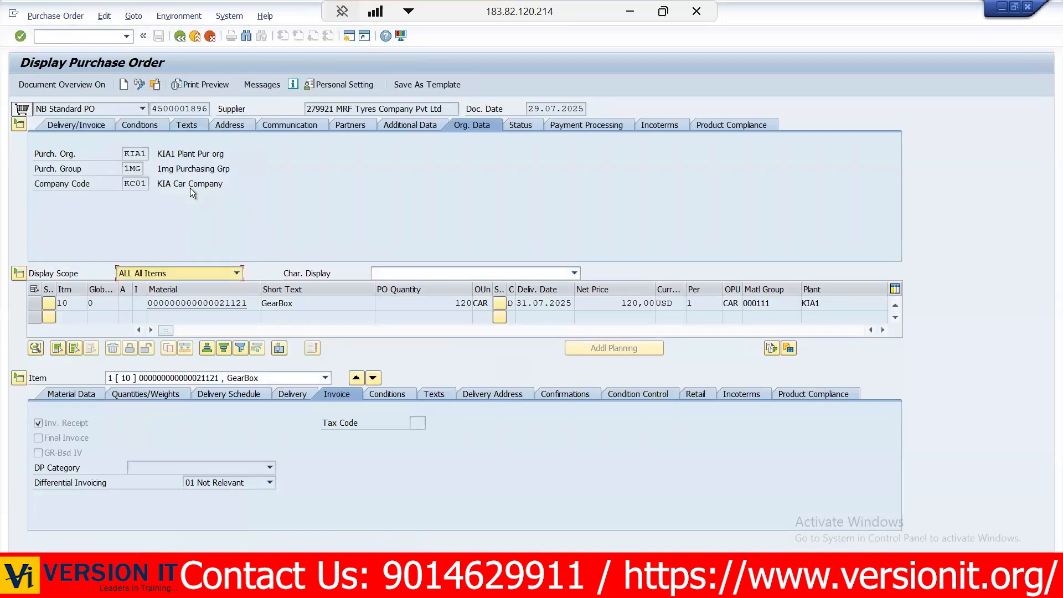
{"action": "left_click", "coordinate": [317, 204]}
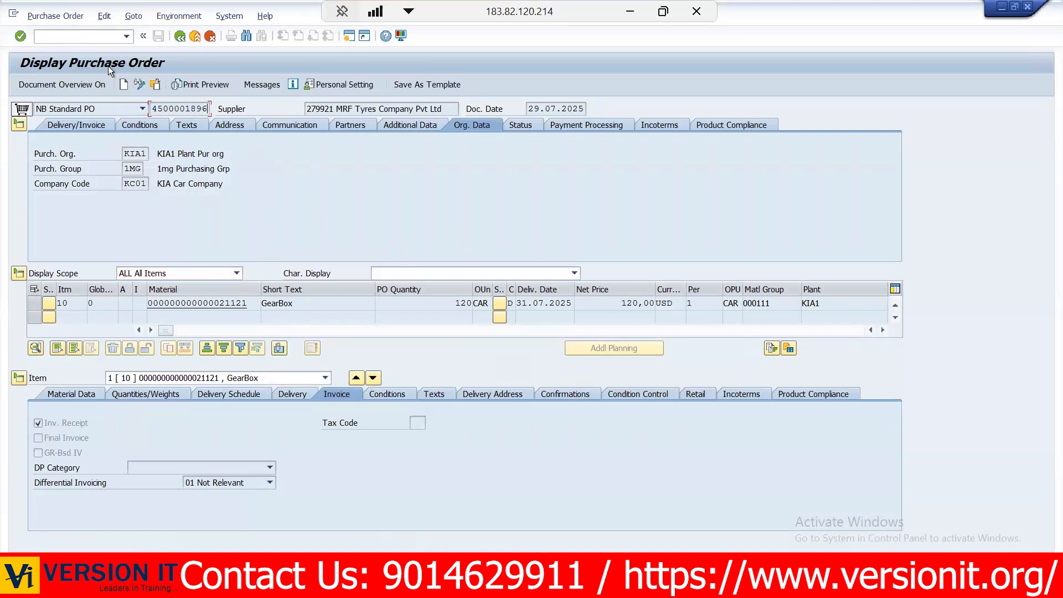
- Go to the Create Purchase Order transaction
{"action": "left_click", "coordinate": [40, 36]}
{"action": "type", "text": "/nme23n"}
{"action": "key", "text": "Return"}
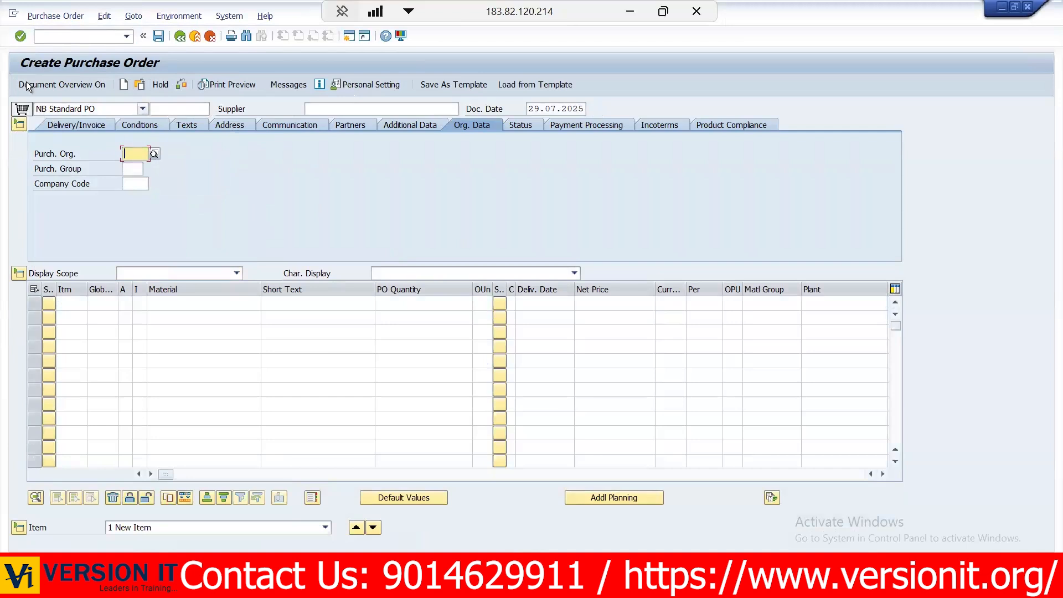
- Turn on the document overview, list My purchase orders with the selection variant, and open the newest order
{"action": "left_click", "coordinate": [62, 84]}
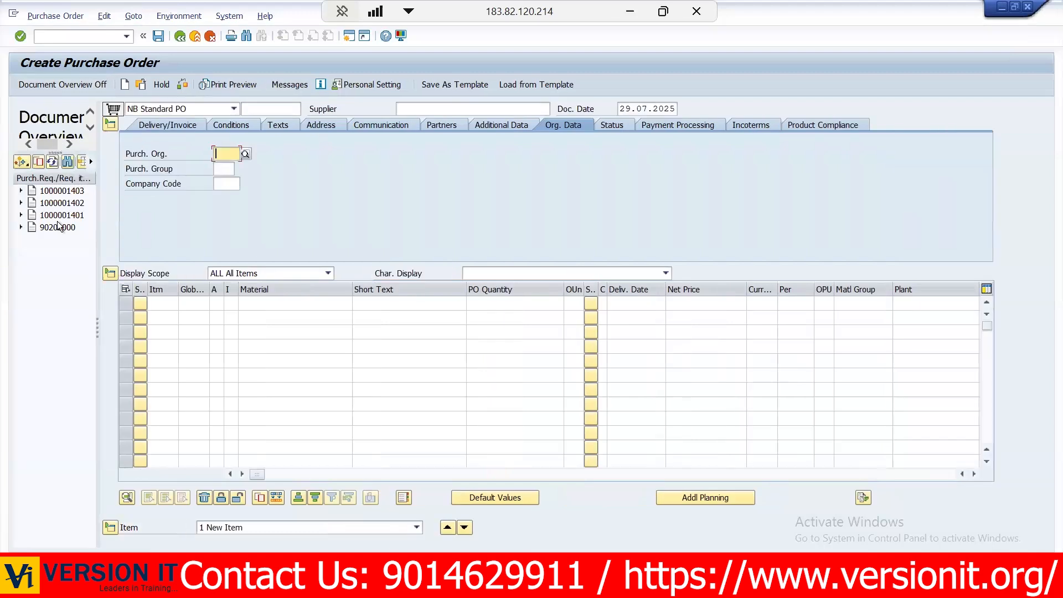
{"action": "left_click", "coordinate": [53, 162]}
{"action": "left_click", "coordinate": [28, 166]}
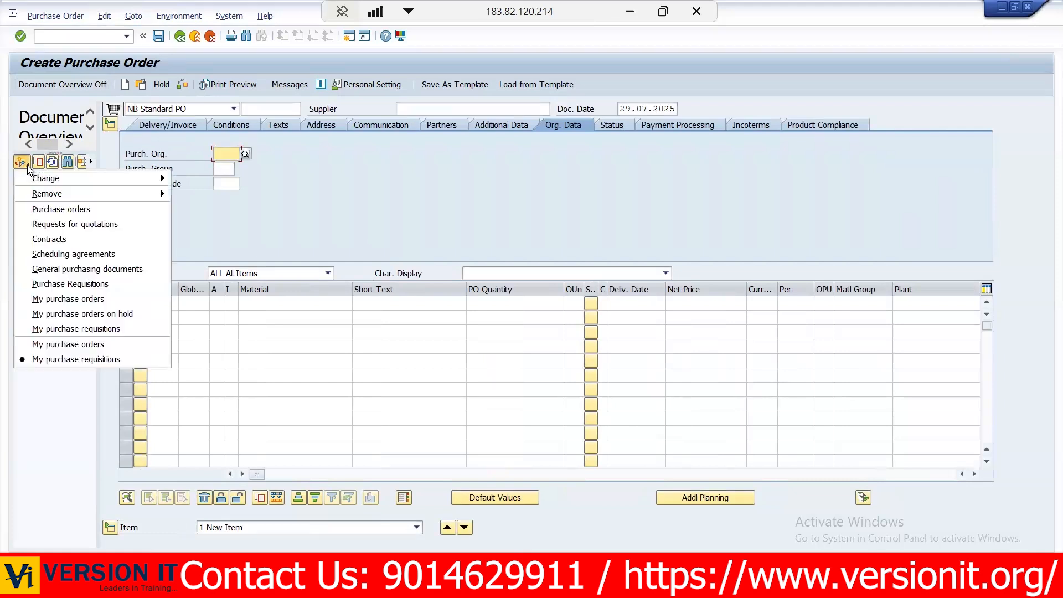
{"action": "left_click", "coordinate": [86, 345]}
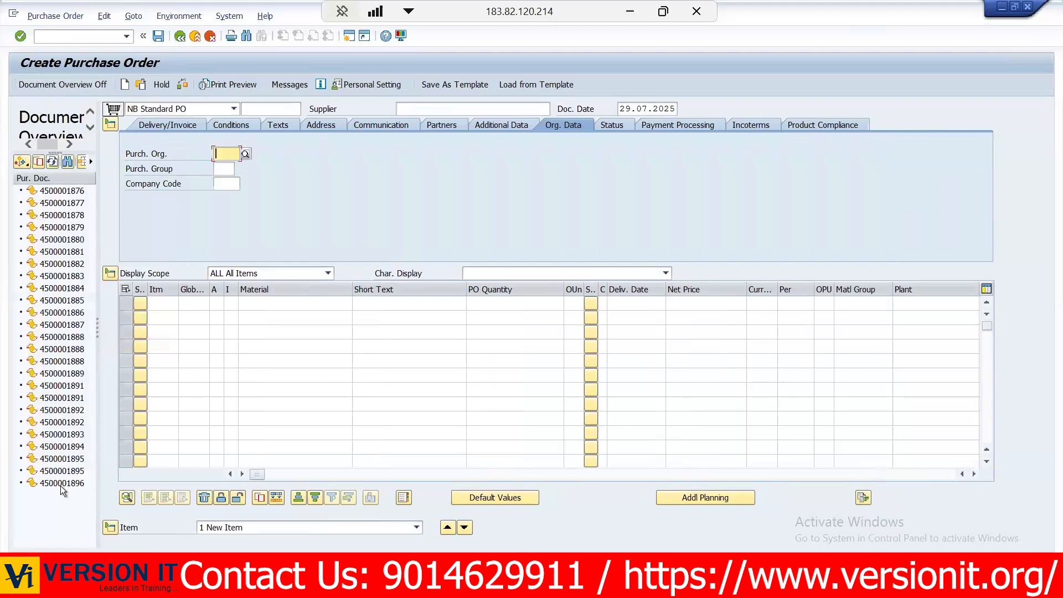
{"action": "left_click", "coordinate": [60, 485]}
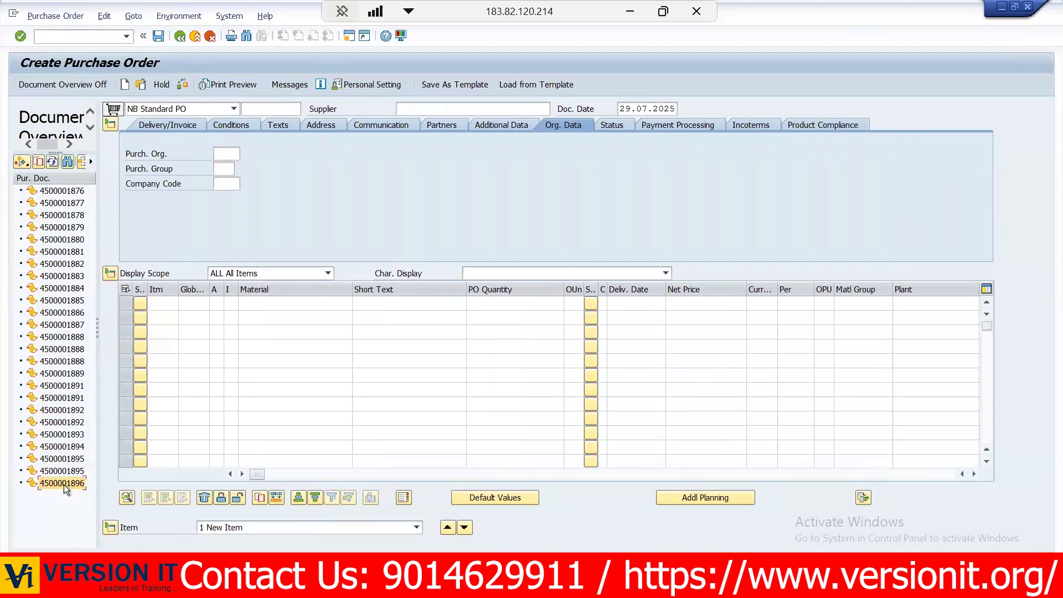
{"action": "double_click", "coordinate": [64, 483]}
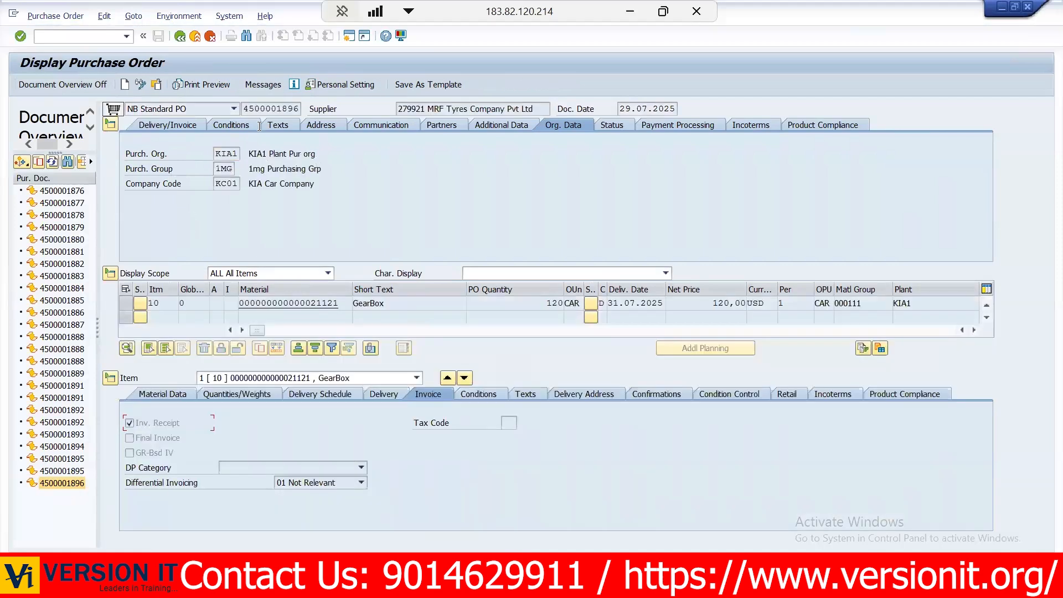
- Start a new purchase order, copy the newest listed order into it through the shopping cart, save it, and dismiss the print dialog
{"action": "left_click", "coordinate": [125, 86]}
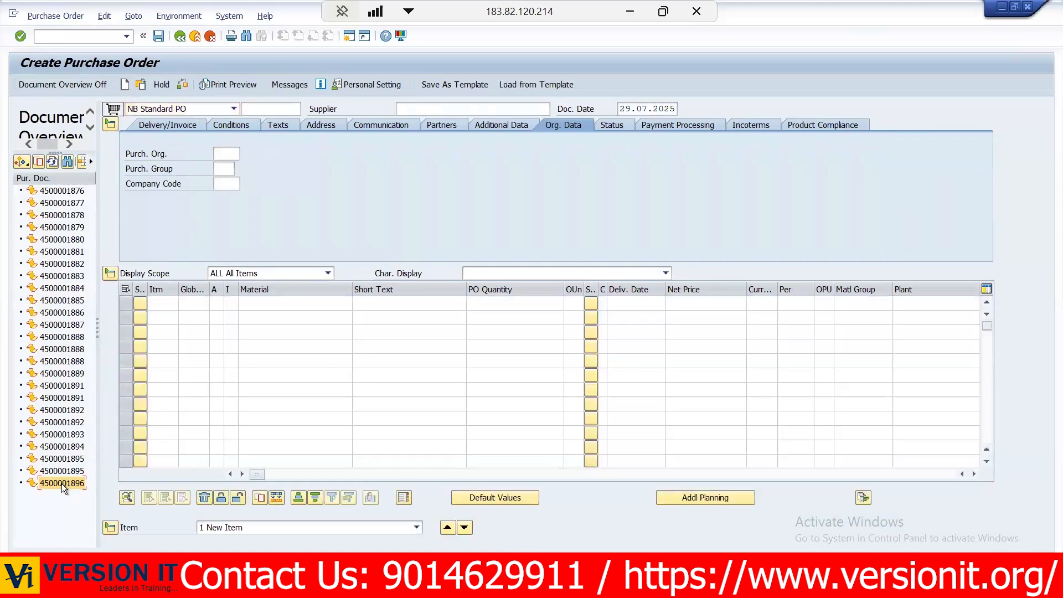
{"action": "left_click_drag", "start_coordinate": [114, 112], "coordinate": [114, 111]}
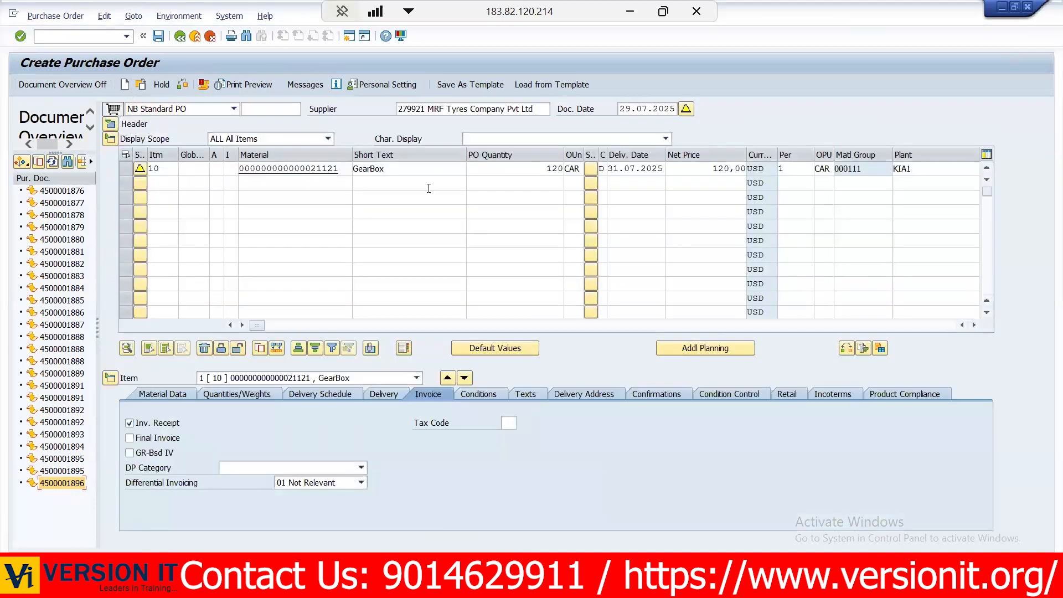
{"action": "left_click", "coordinate": [158, 35]}
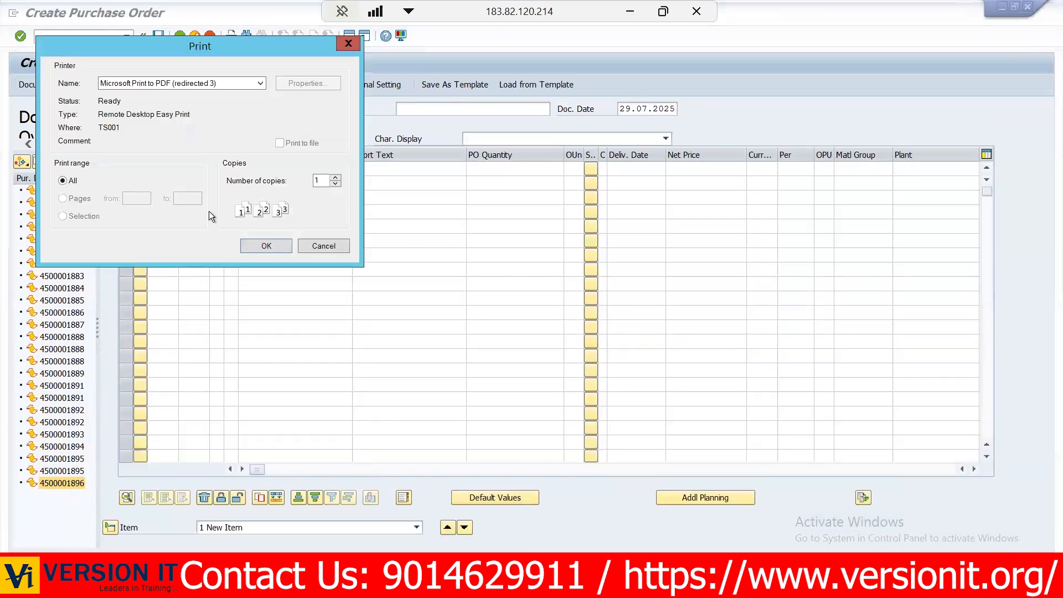
{"action": "left_click", "coordinate": [346, 244]}
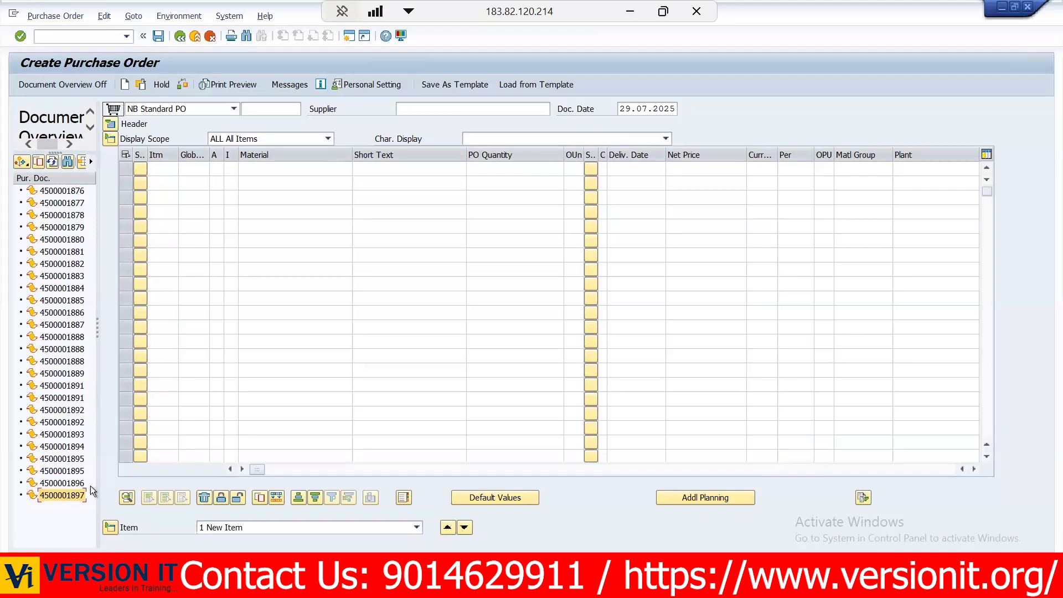
- Adopt the newest order from the document overview into another new purchase order, check its GearBox item, and save it
{"action": "left_click", "coordinate": [38, 163]}
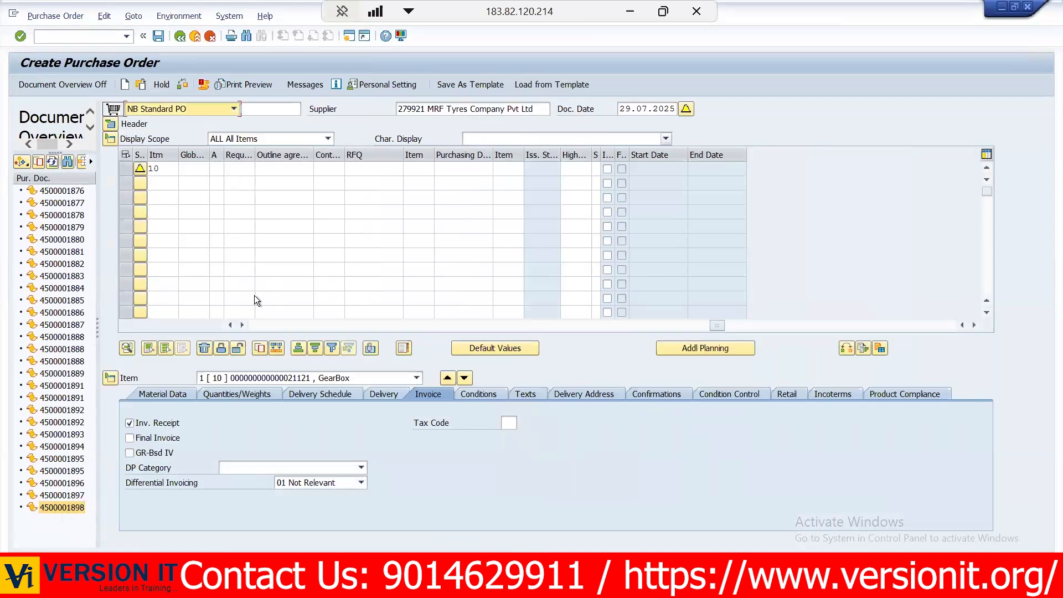
{"action": "left_click", "coordinate": [257, 329]}
{"action": "left_click", "coordinate": [159, 37]}
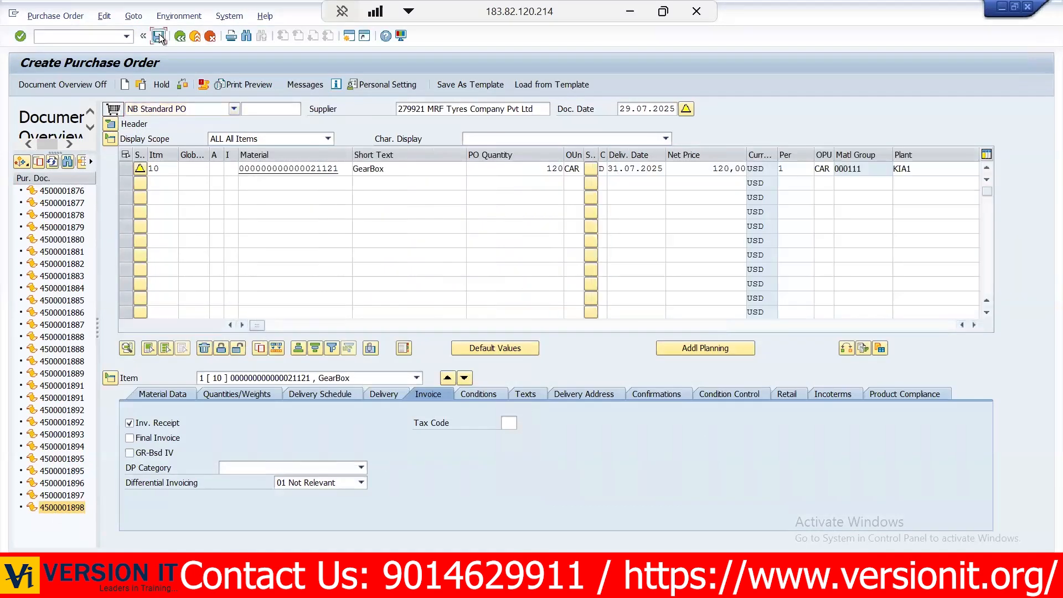
- Review the document type choices, the header number and supplier fields, and the material item fields of the blank purchase order
{"action": "left_click", "coordinate": [83, 109]}
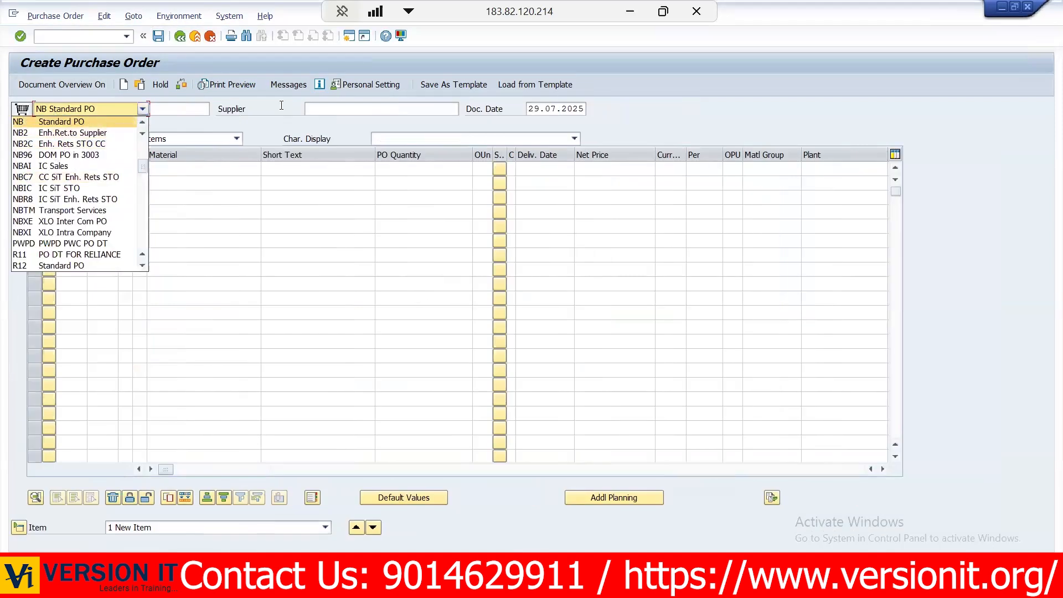
{"action": "left_click", "coordinate": [281, 105]}
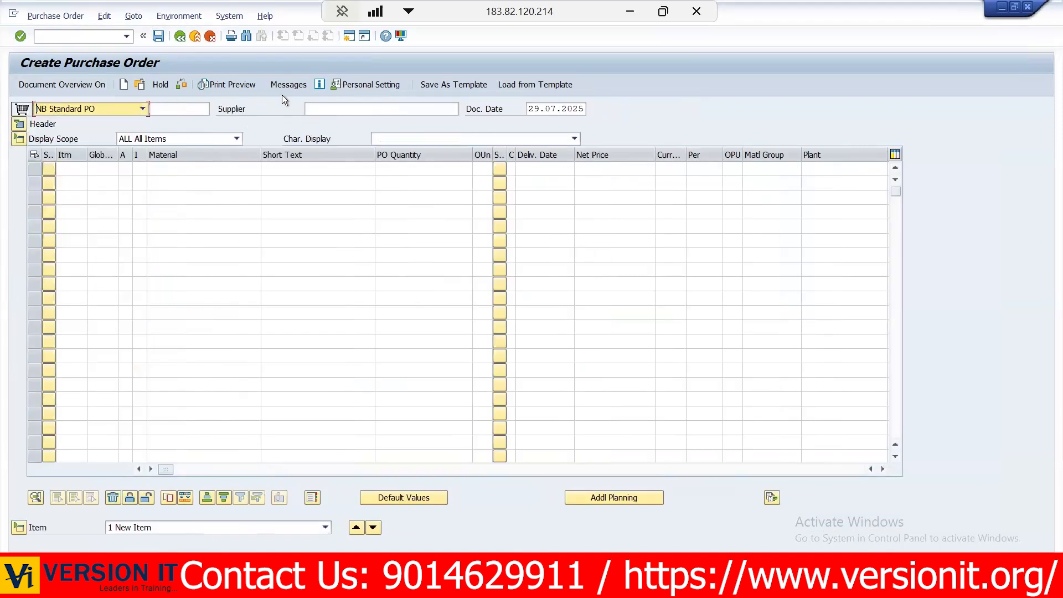
{"action": "left_click", "coordinate": [164, 110]}
{"action": "left_click", "coordinate": [185, 176]}
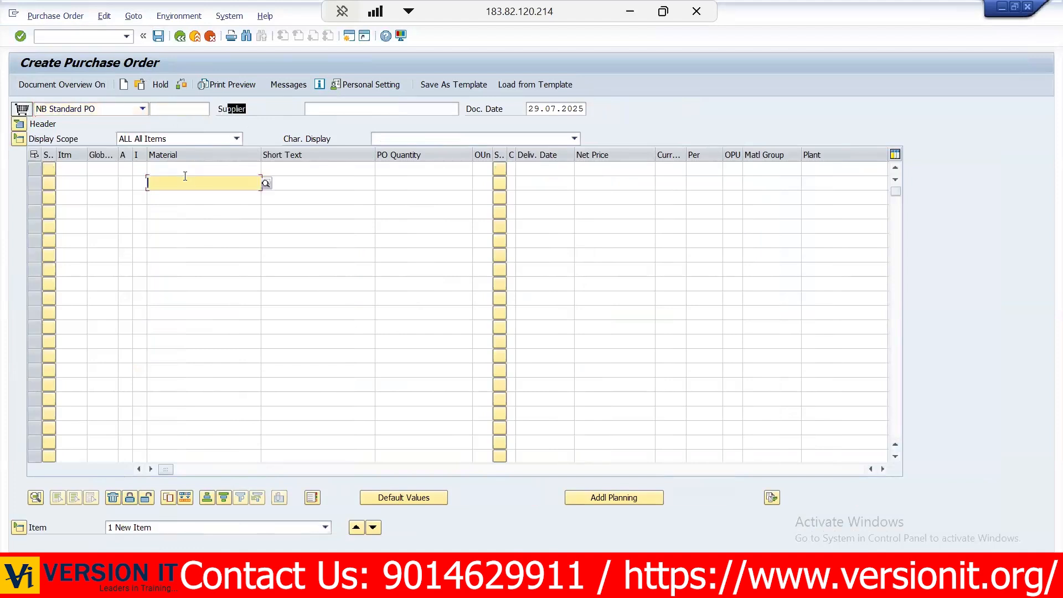
{"action": "left_click", "coordinate": [139, 168]}
{"action": "left_click", "coordinate": [151, 169]}
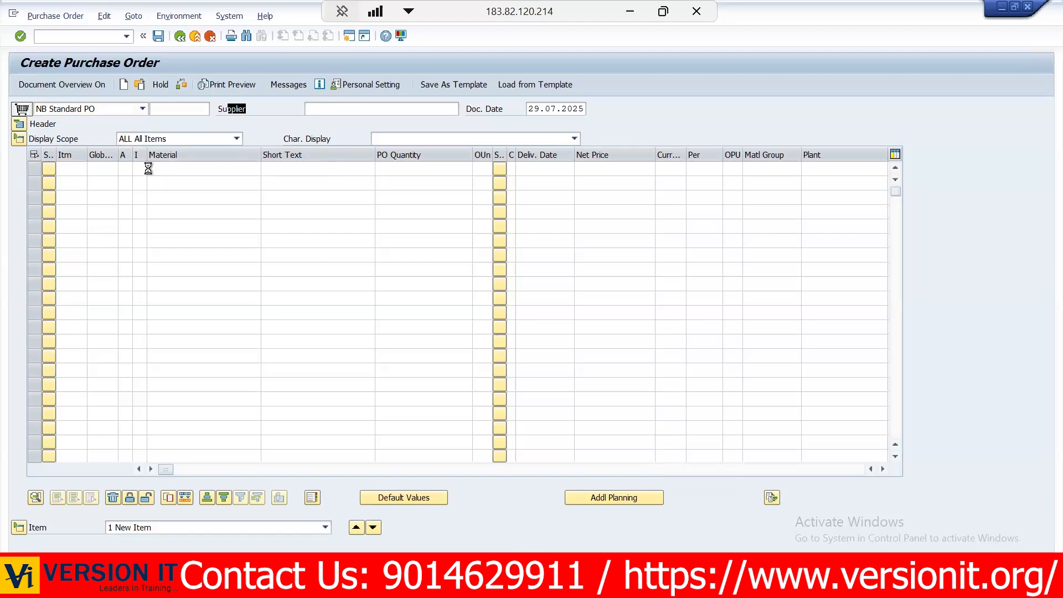
{"action": "key", "text": "Escape"}
{"action": "left_click", "coordinate": [67, 169]}
- Open the SAP Reference IMG from SPRO and navigate through Materials Management and Purchasing to the purchase order document types
{"action": "left_click", "coordinate": [195, 36]}
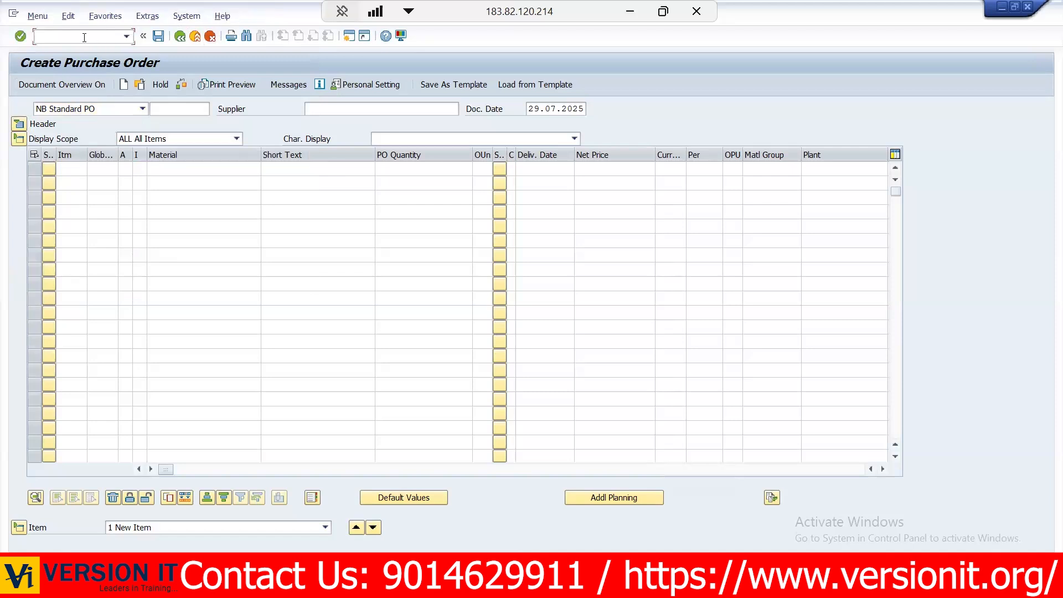
{"action": "type", "text": "spro"}
{"action": "key", "text": "Return"}
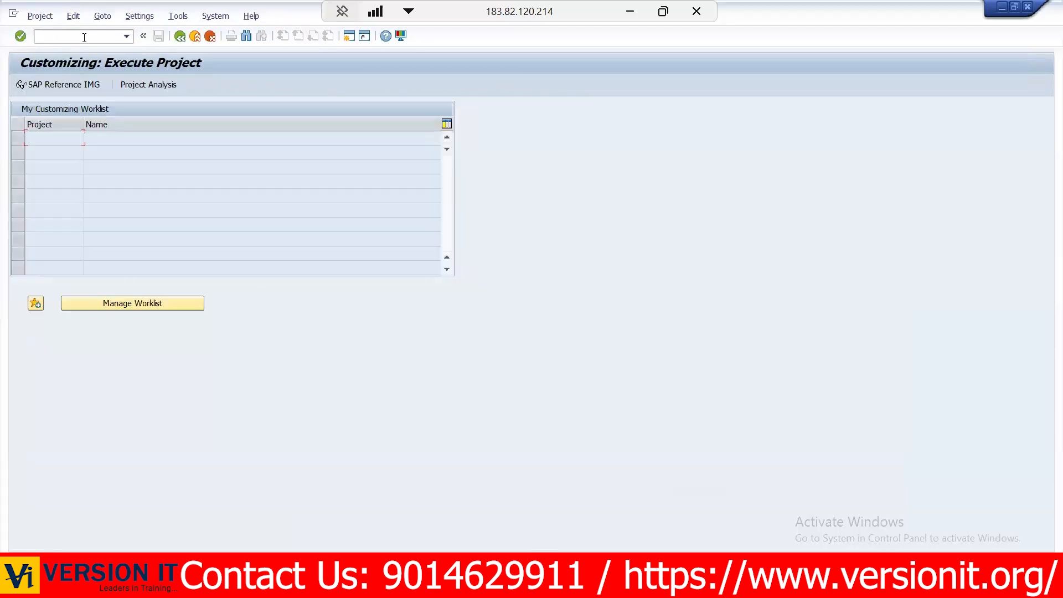
{"action": "left_click", "coordinate": [68, 84]}
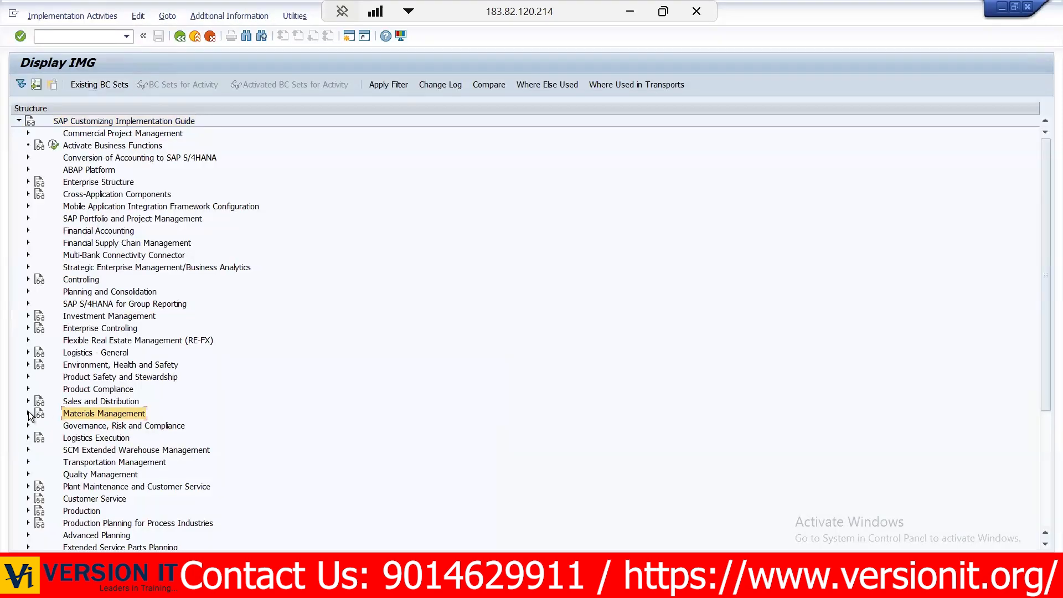
{"action": "left_click", "coordinate": [37, 449]}
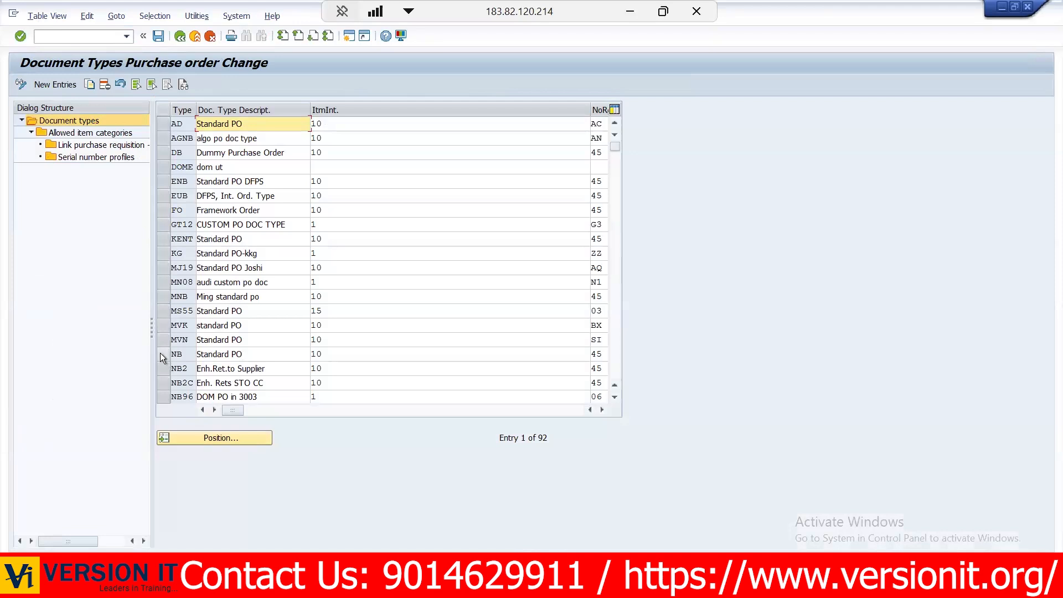
- Copy the NB Standard PO document type as ZP69, including all dependent entries
{"action": "left_click", "coordinate": [160, 353]}
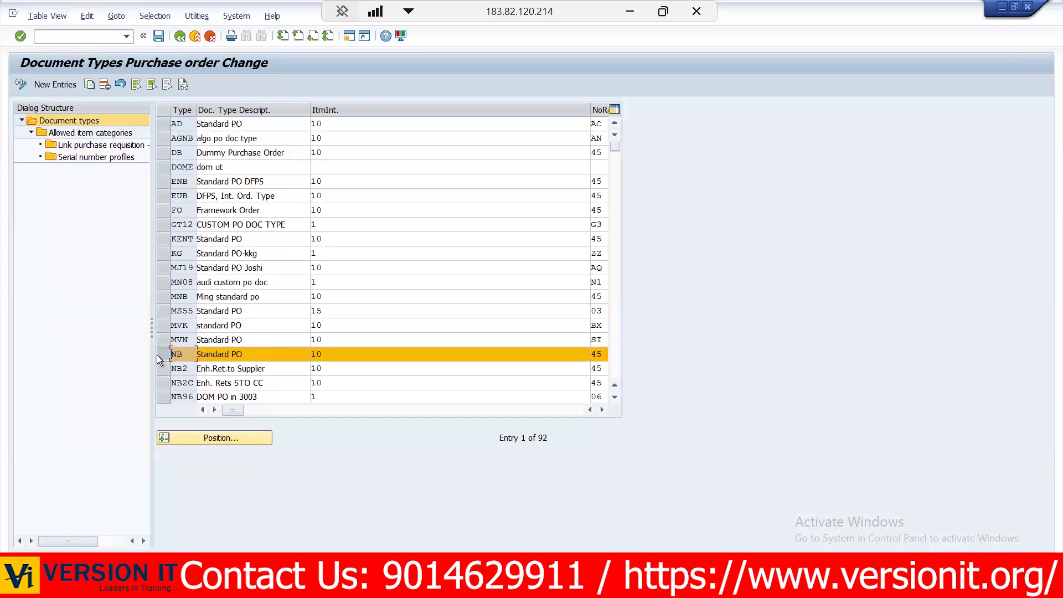
{"action": "left_click", "coordinate": [90, 84]}
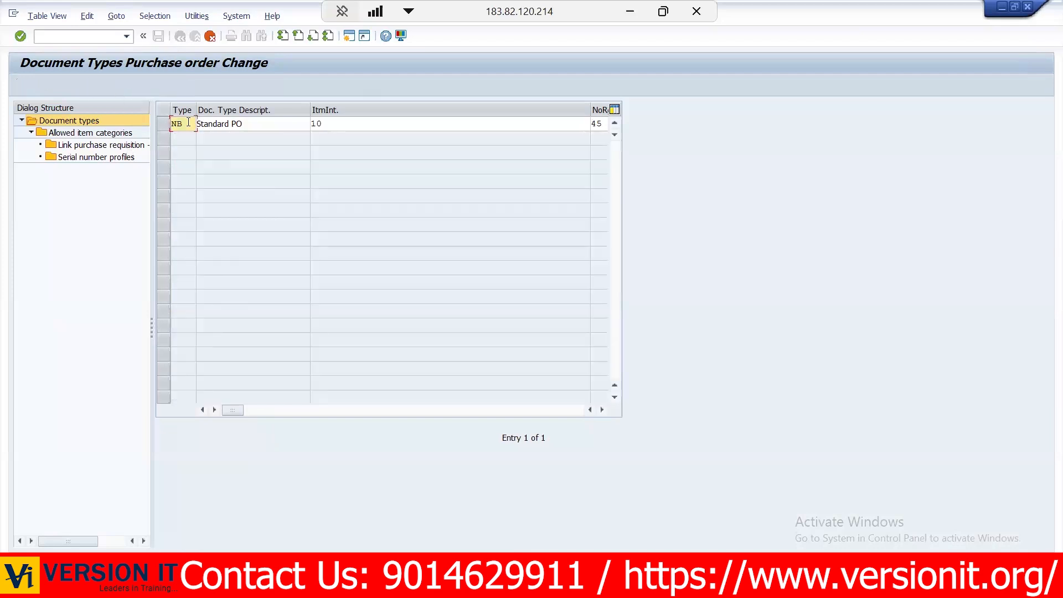
{"action": "key", "text": "BackSpace"}
{"action": "key", "text": "BackSpace"}
{"action": "type", "text": "1234"}
{"action": "key", "text": "BackSpace"}
{"action": "key", "text": "BackSpace"}
{"action": "key", "text": "BackSpace"}
{"action": "key", "text": "BackSpace"}
{"action": "type", "text": "ABCD"}
{"action": "key", "text": "BackSpace"}
{"action": "key", "text": "BackSpace"}
{"action": "key", "text": "BackSpace"}
{"action": "key", "text": "BackSpace"}
{"action": "type", "text": "ZP69"}
{"action": "key", "text": "Return"}
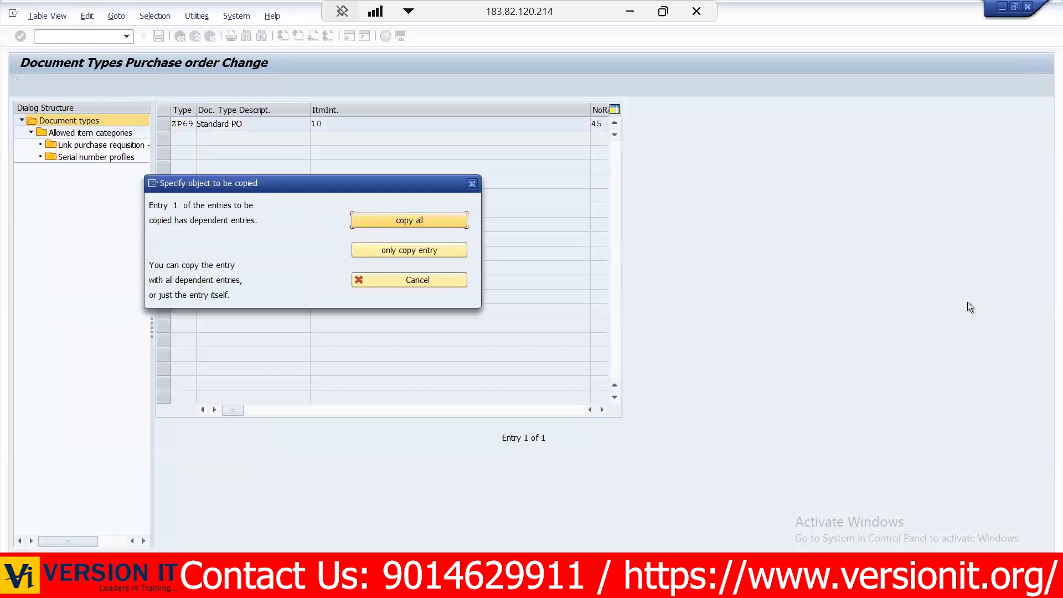
{"action": "left_click", "coordinate": [450, 223]}
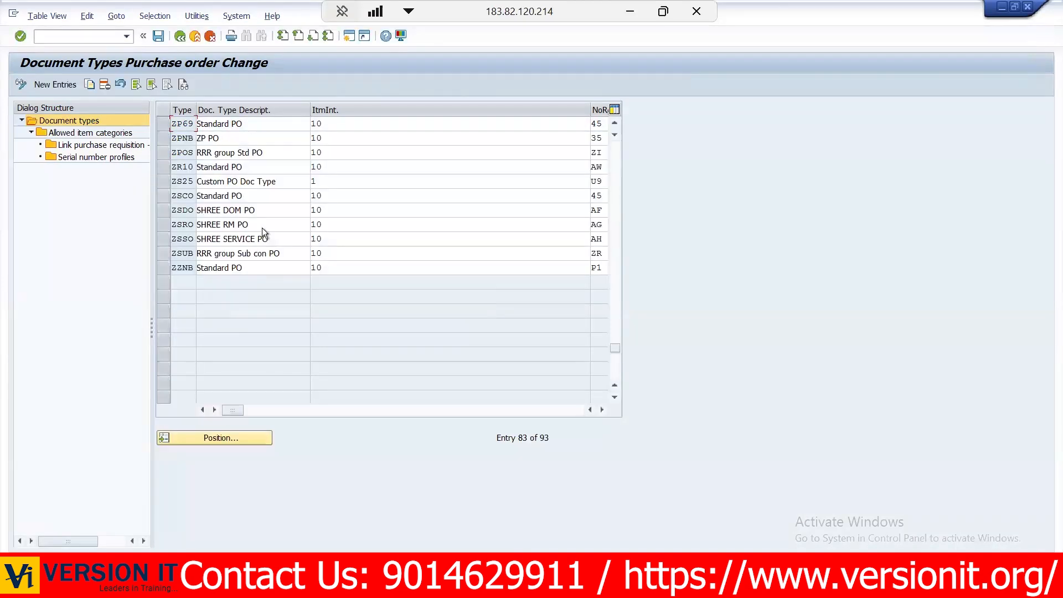
- Set the ZP69 document type's description to "Custom PO Doc type" and narrow the item interval column to reveal the number range columns
{"action": "left_click", "coordinate": [163, 124]}
{"action": "left_click", "coordinate": [232, 123]}
{"action": "key", "text": "ctrl+a"}
{"action": "type", "text": "C"}
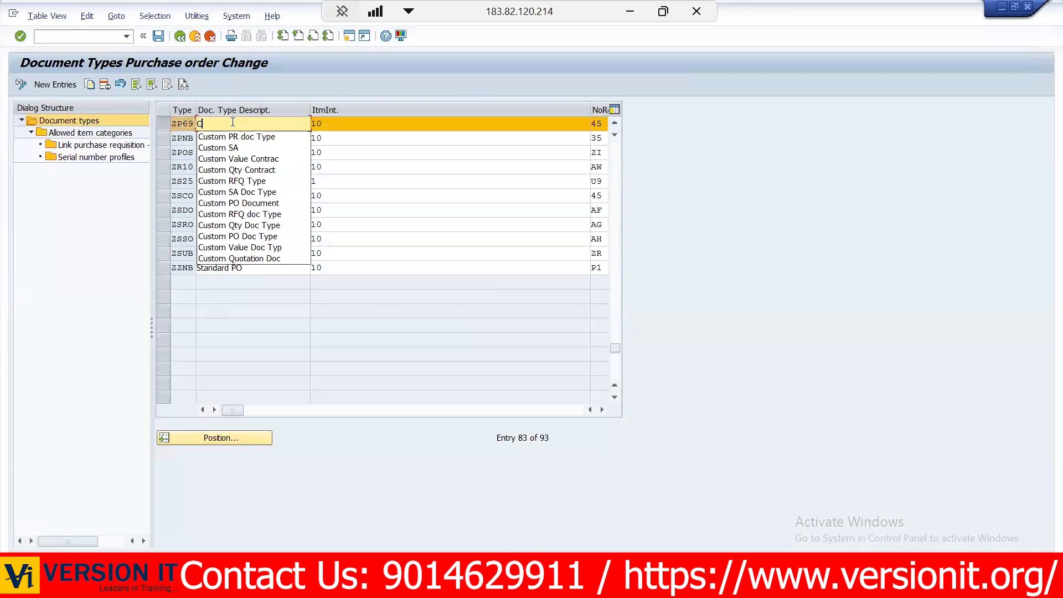
{"action": "key", "text": "Down"}
{"action": "type", "text": "ustom PO D"}
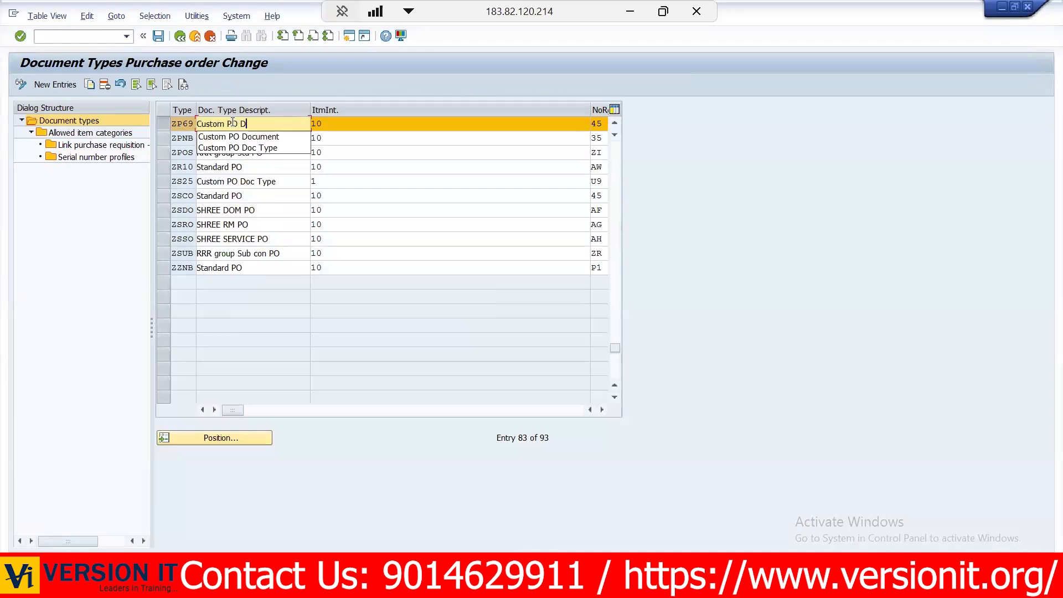
{"action": "type", "text": "oc type"}
{"action": "left_click", "coordinate": [349, 123]}
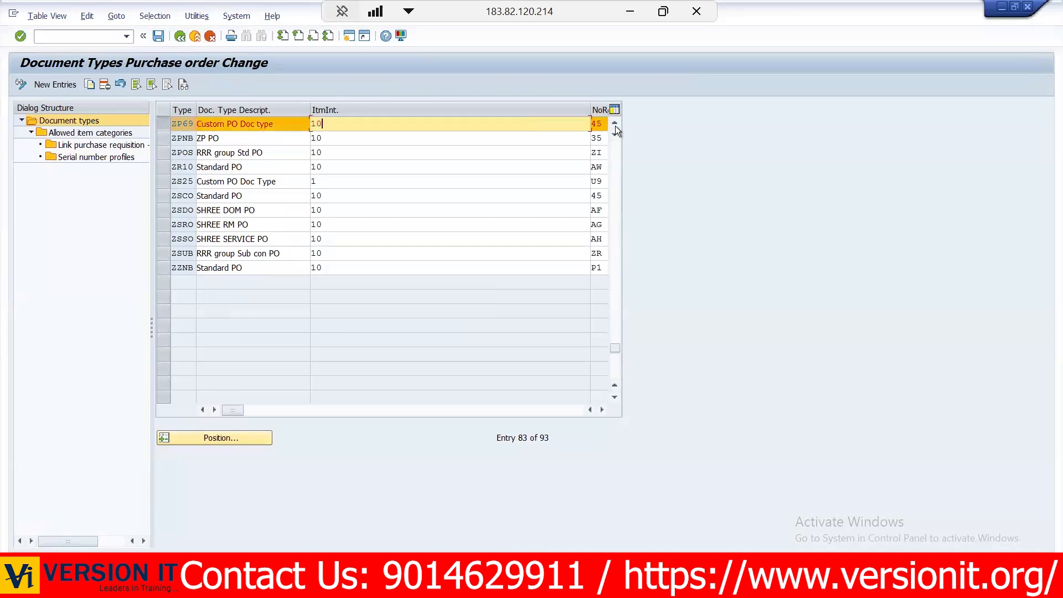
{"action": "left_click_drag", "start_coordinate": [589, 109], "coordinate": [364, 123]}
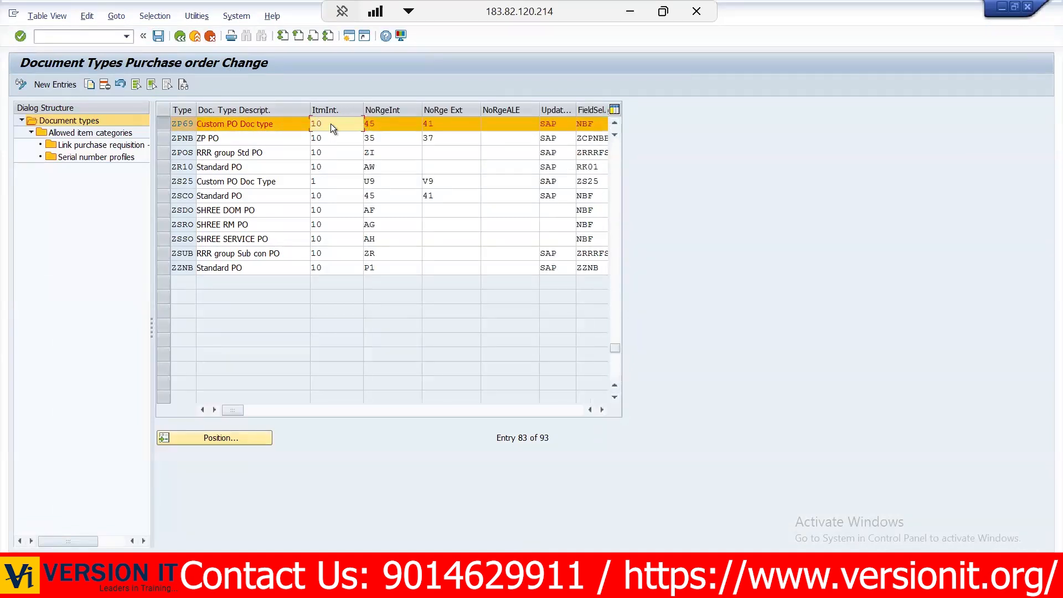
- Set the ZP69 document type's item interval to 1 and enter TEST in the blank purchase order's number field
{"action": "key", "text": "BackSpace"}
{"action": "left_click", "coordinate": [384, 122]}
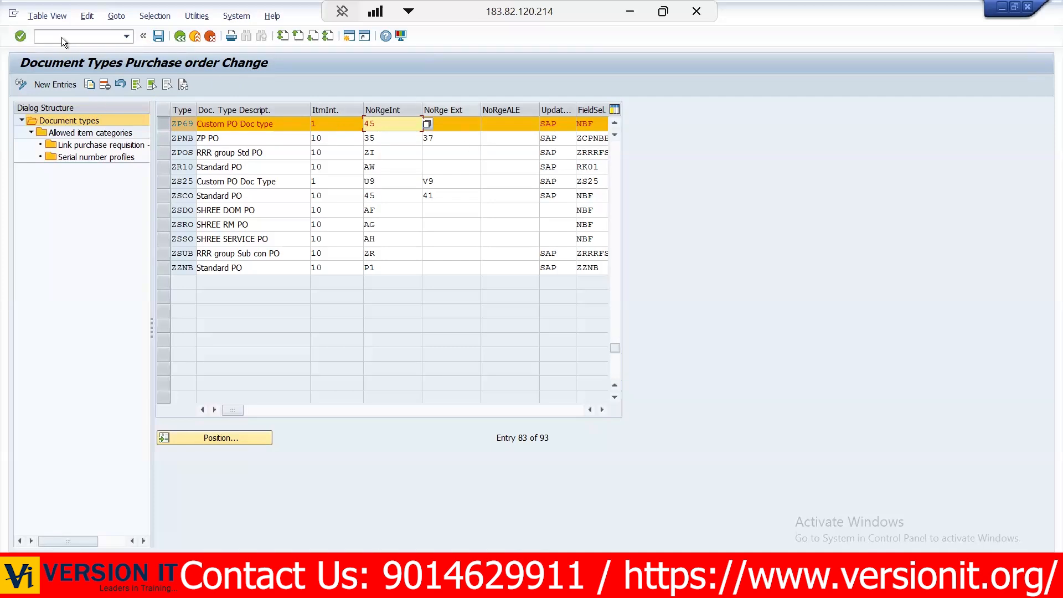
{"action": "key", "text": "Tab"}
{"action": "type", "text": "41"}
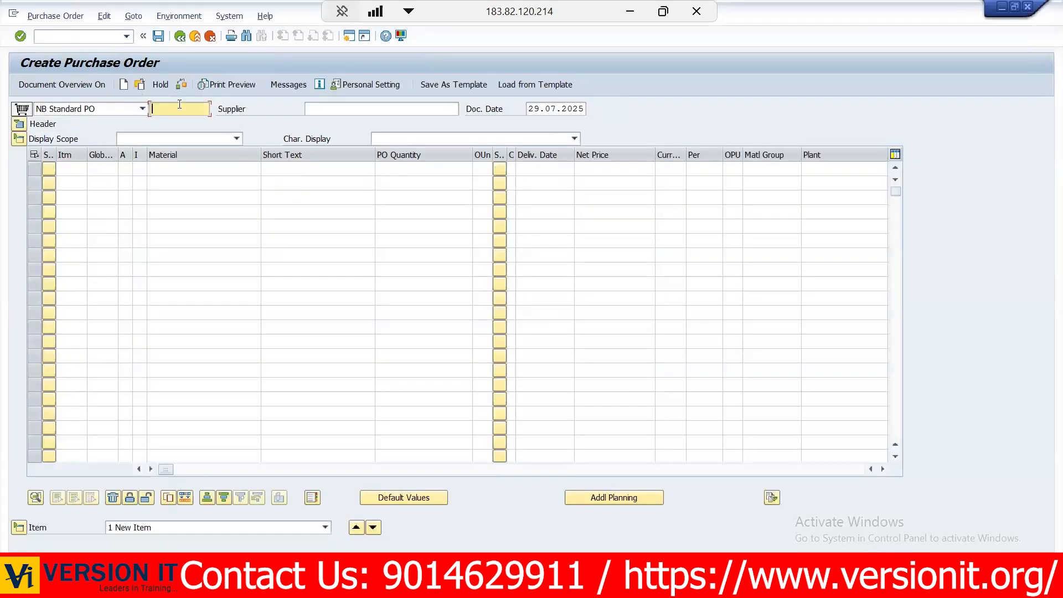
{"action": "type", "text": "TEST"}
{"action": "left_click", "coordinate": [285, 127]}
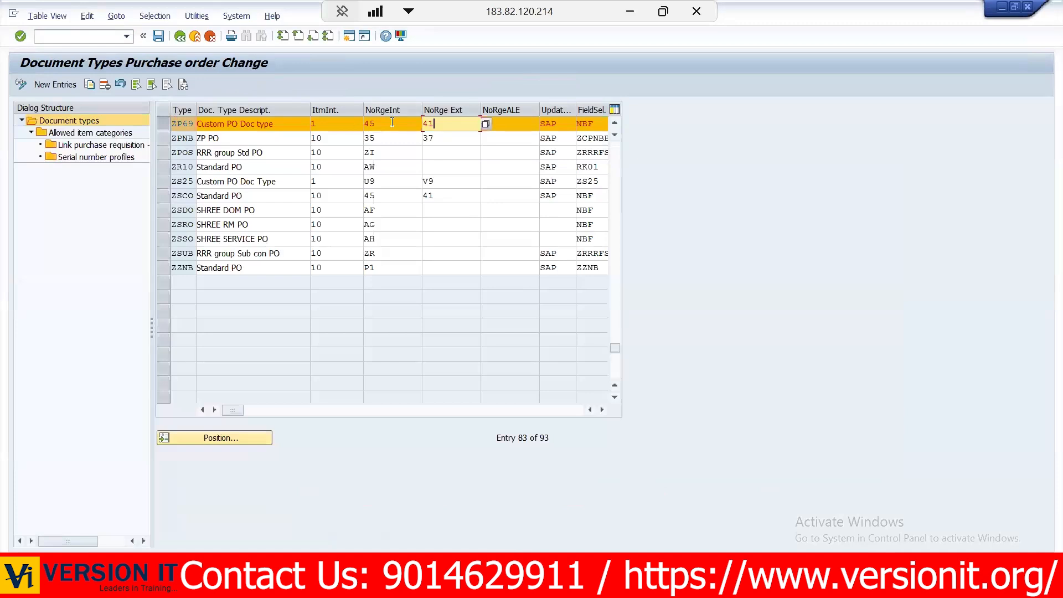
- Assign internal number range 26 and external number range 56 to document type ZP69
{"action": "left_click", "coordinate": [391, 122]}
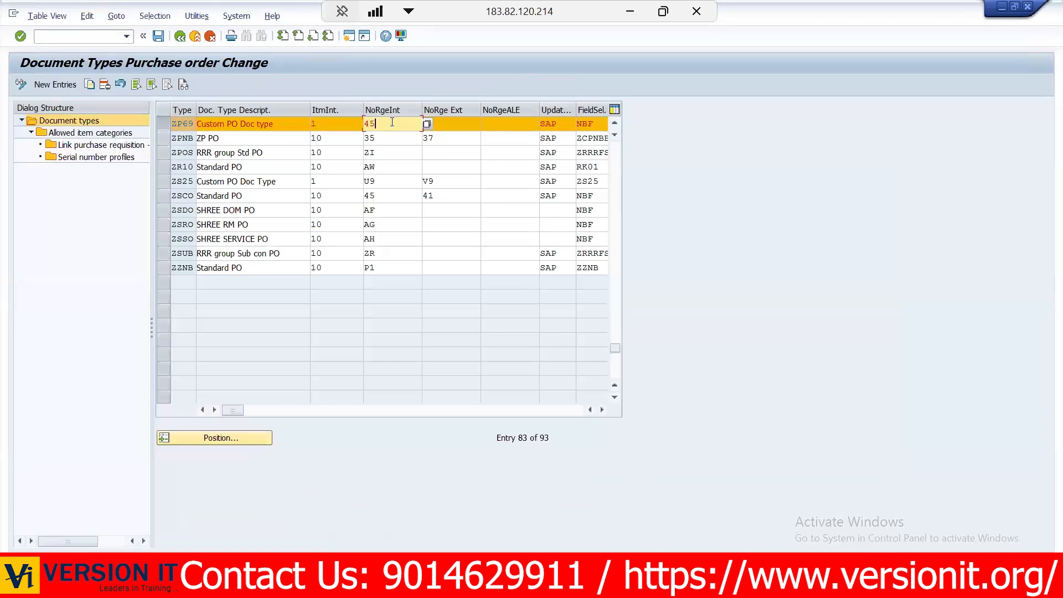
{"action": "left_click", "coordinate": [427, 124]}
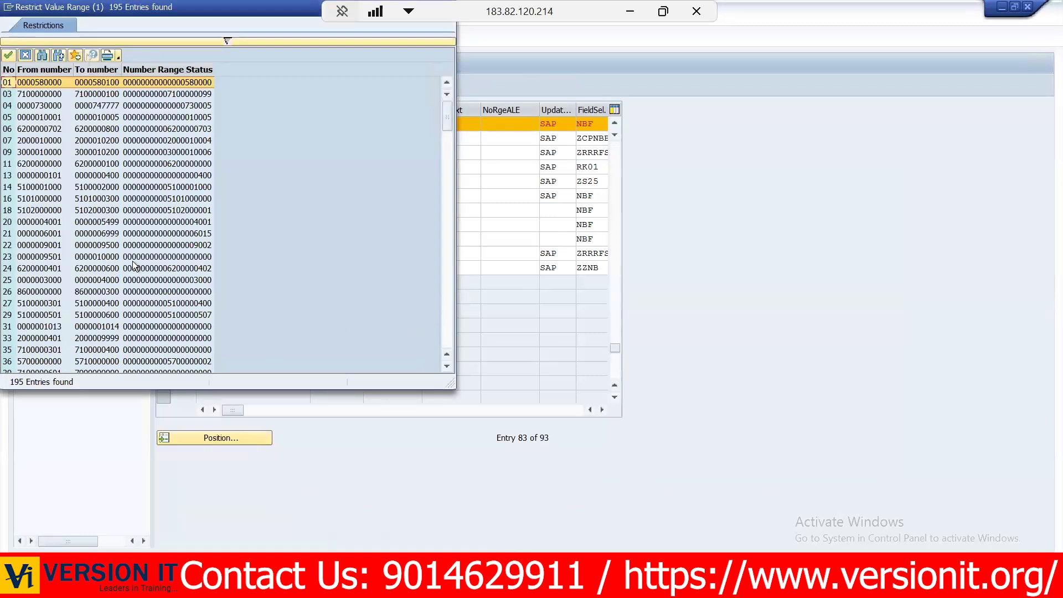
{"action": "left_click", "coordinate": [49, 292]}
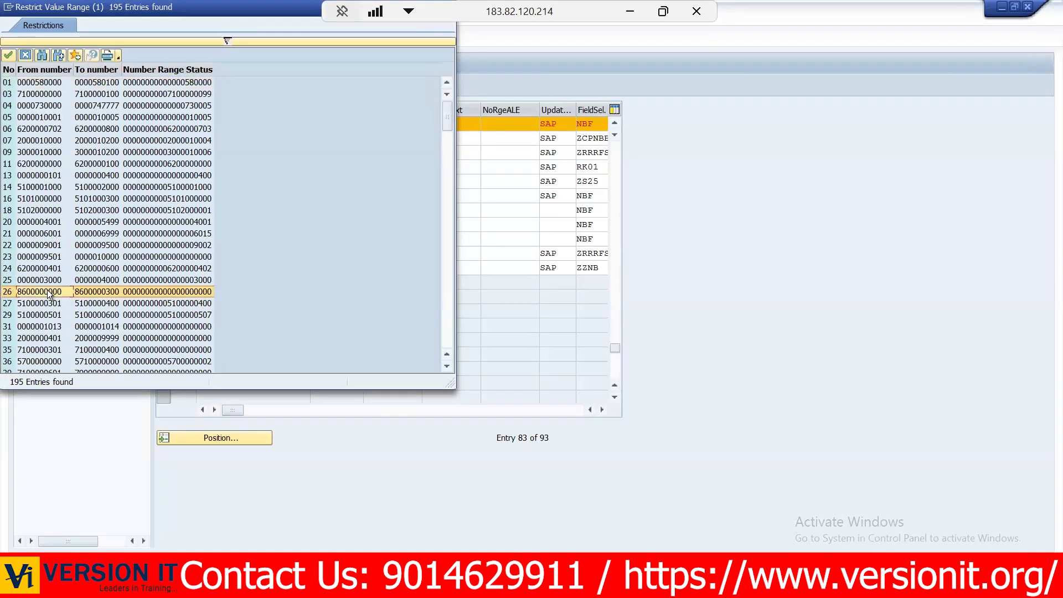
{"action": "double_click", "coordinate": [48, 292]}
{"action": "left_click", "coordinate": [479, 123]}
{"action": "type", "text": "41"}
{"action": "left_click", "coordinate": [485, 124]}
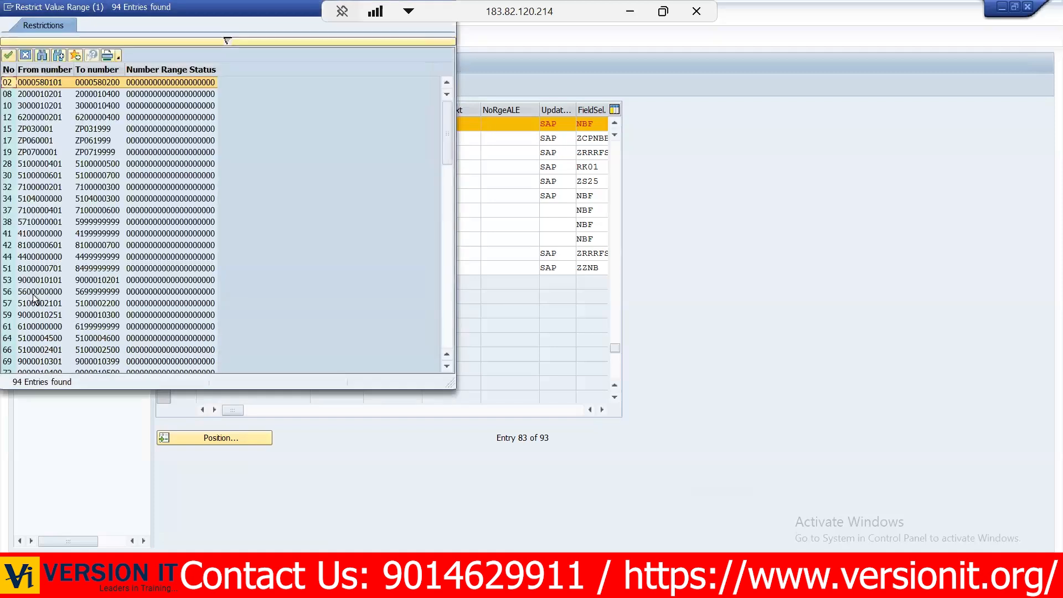
{"action": "double_click", "coordinate": [33, 295]}
- Save the ZP69 document type and open the number range definition for purchasing documents from the IMG
{"action": "left_click", "coordinate": [159, 36]}
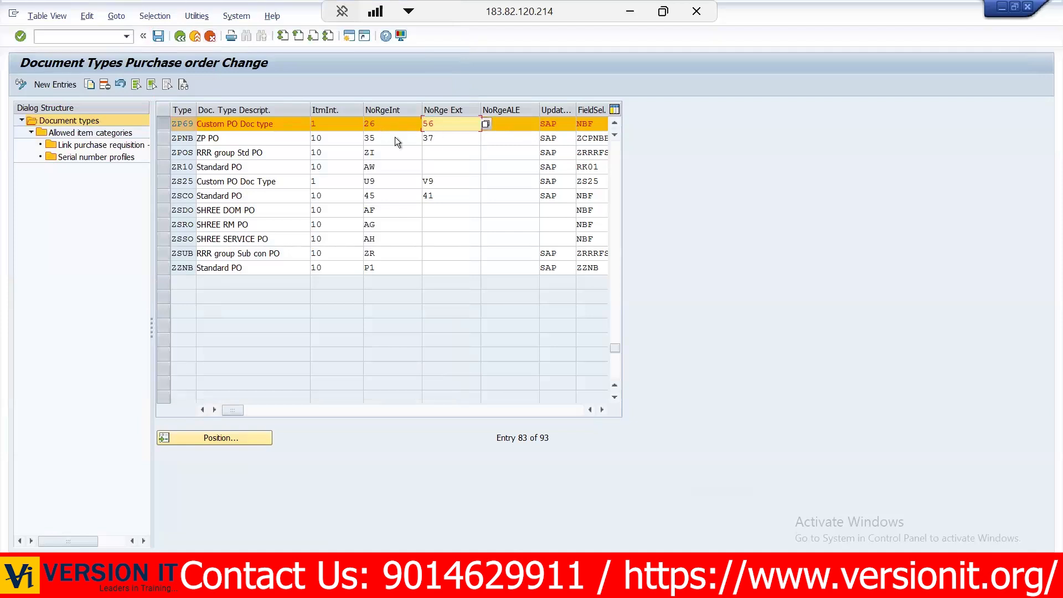
{"action": "left_click", "coordinate": [179, 37]}
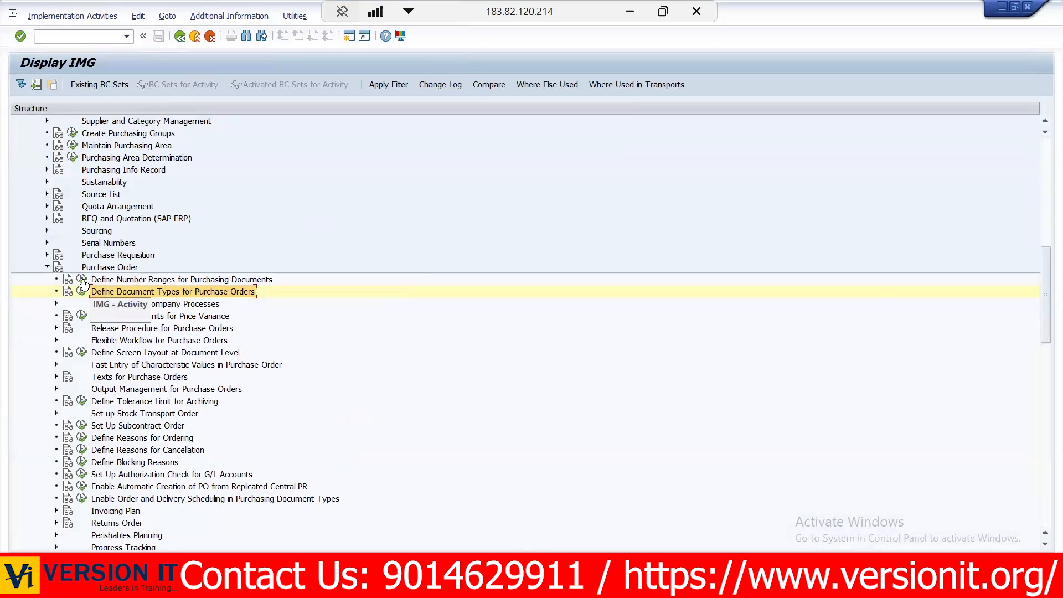
{"action": "left_click", "coordinate": [81, 280]}
- Open the purchasing document intervals for editing and check which number intervals are still free
{"action": "left_click", "coordinate": [145, 138]}
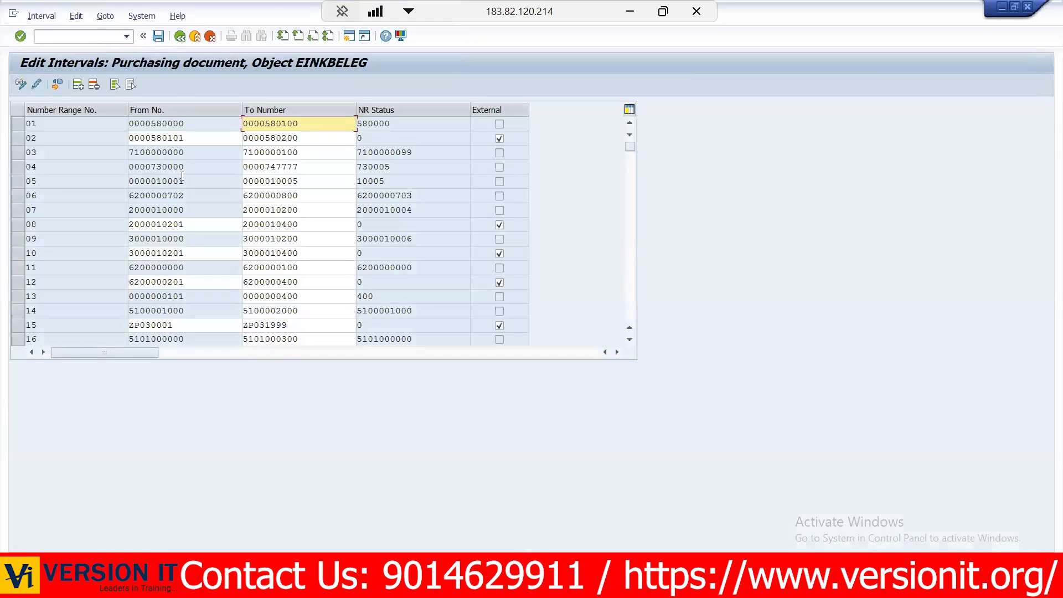
{"action": "left_click", "coordinate": [40, 17]}
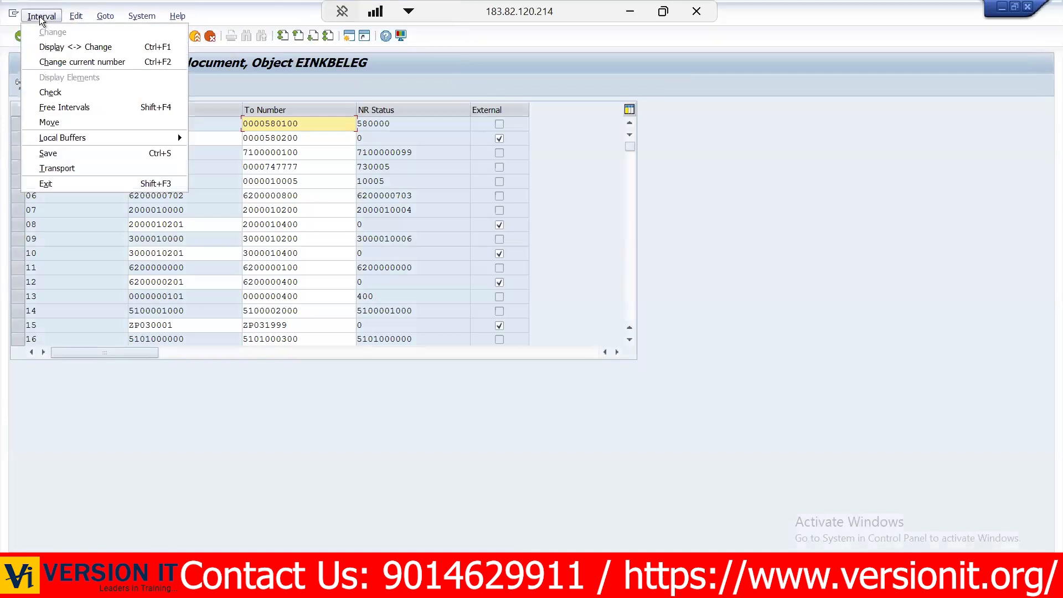
{"action": "left_click", "coordinate": [70, 113]}
{"action": "left_click", "coordinate": [380, 396]}
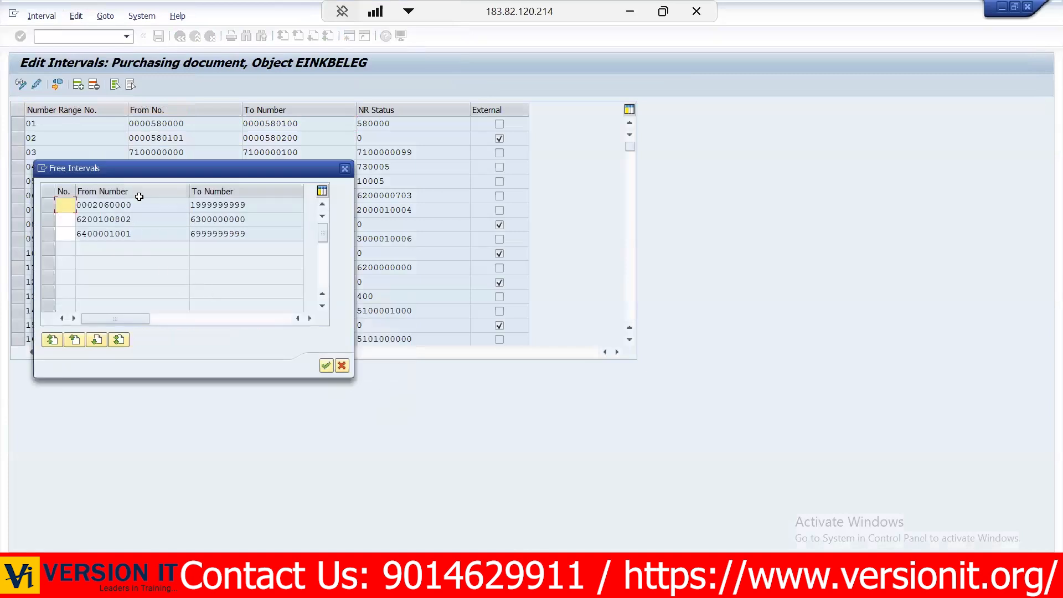
{"action": "left_click_drag", "start_coordinate": [148, 233], "coordinate": [54, 245]}
{"action": "left_click", "coordinate": [55, 245]}
{"action": "left_click", "coordinate": [339, 365]}
{"action": "left_click", "coordinate": [78, 86]}
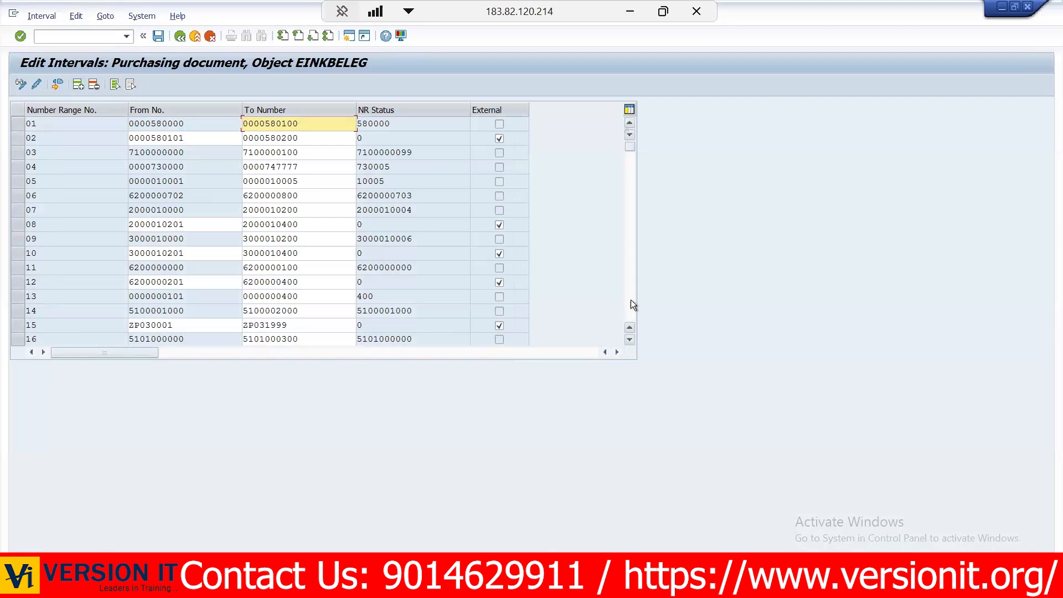
{"action": "scroll", "coordinate": [630, 300], "scroll_direction": "down", "scroll_amount": 15}
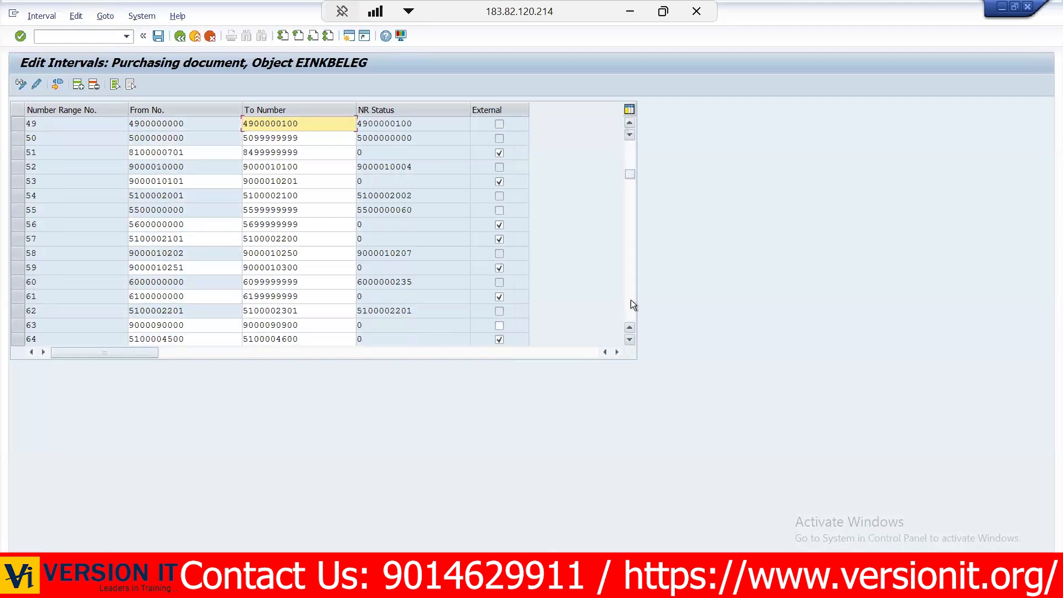
{"action": "scroll", "coordinate": [630, 300], "scroll_direction": "down", "scroll_amount": 5}
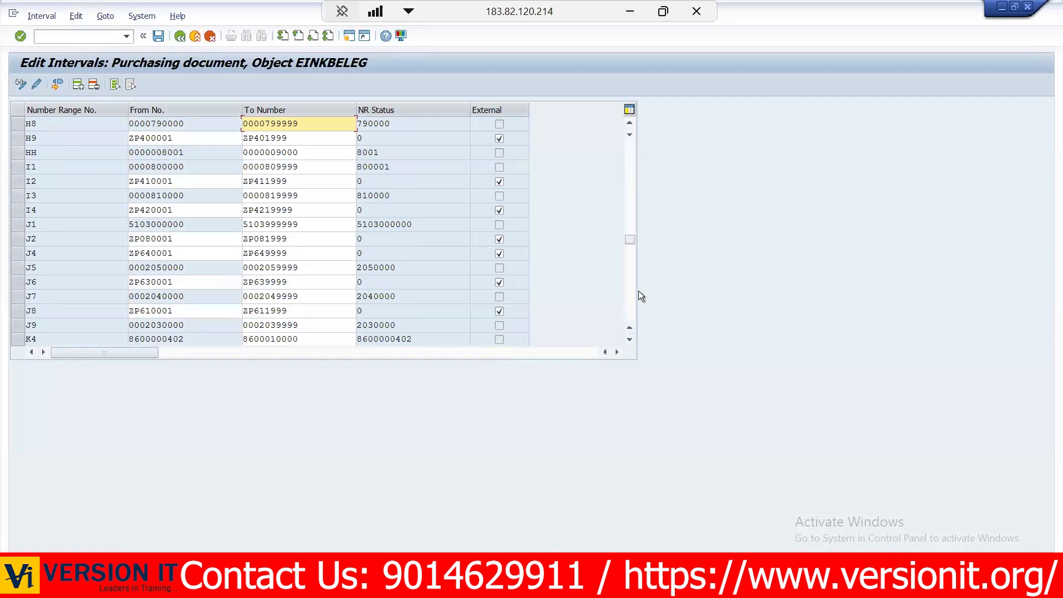
{"action": "left_click", "coordinate": [630, 340]}
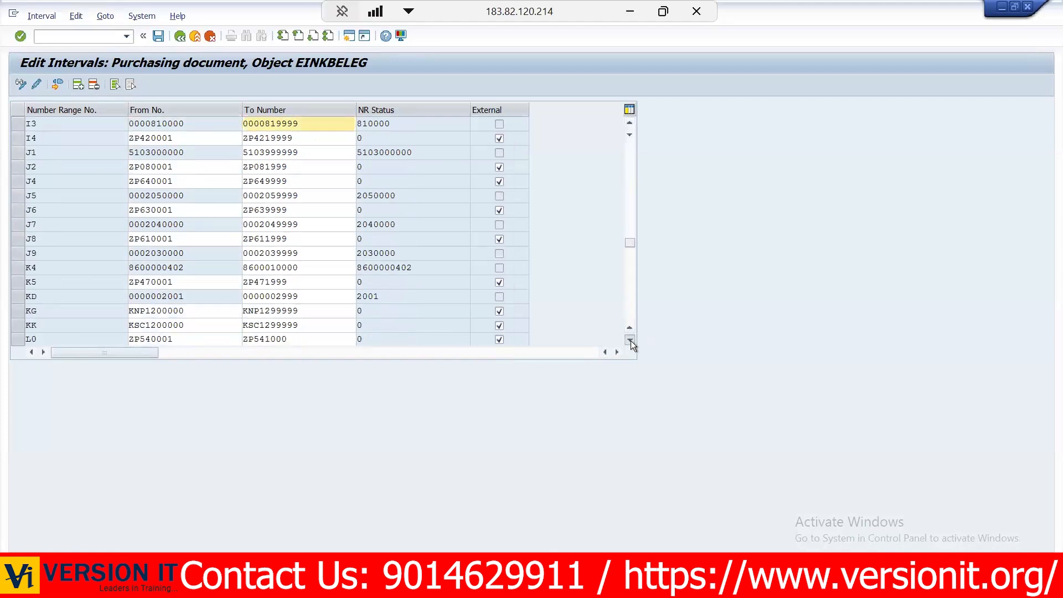
{"action": "left_click", "coordinate": [630, 340]}
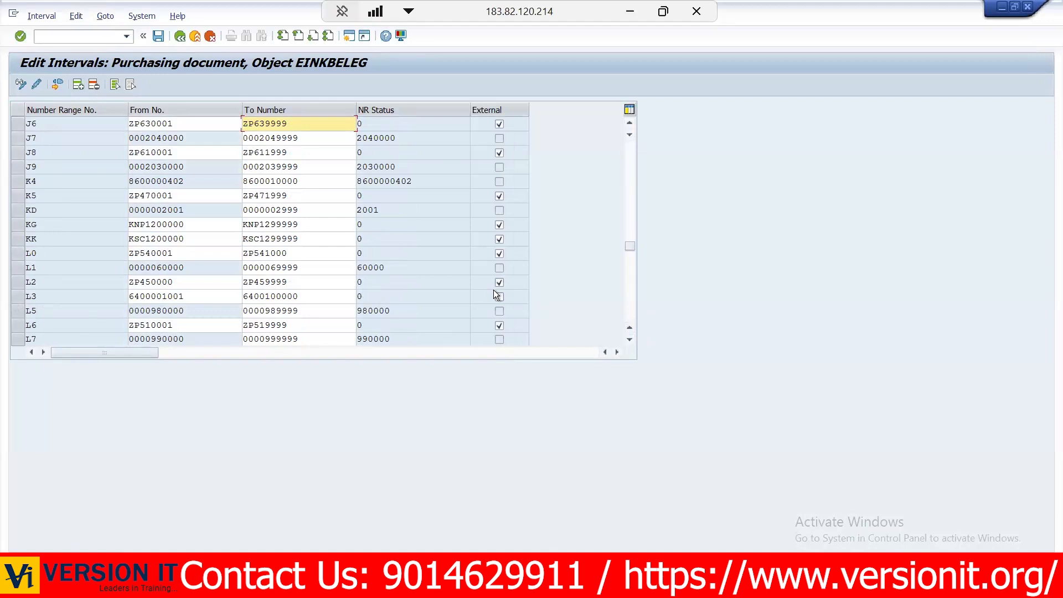
{"action": "left_click", "coordinate": [19, 296]}
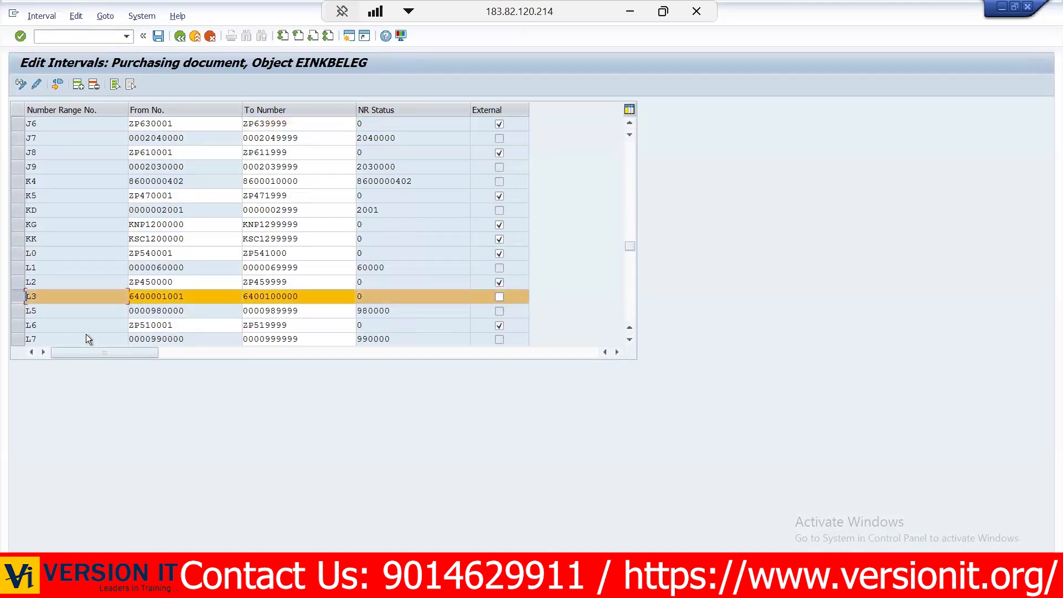
{"action": "left_click", "coordinate": [22, 296]}
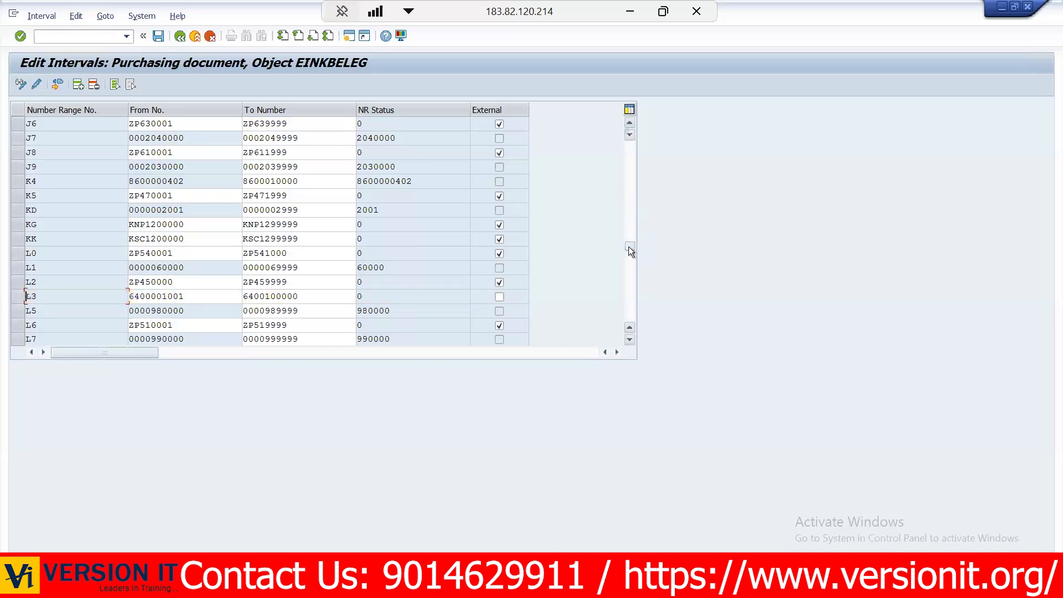
- Add number range L4 as an external interval from ZP690001 to ZP691999
{"action": "left_click_drag", "start_coordinate": [629, 247], "coordinate": [613, 114]}
{"action": "left_click", "coordinate": [78, 84]}
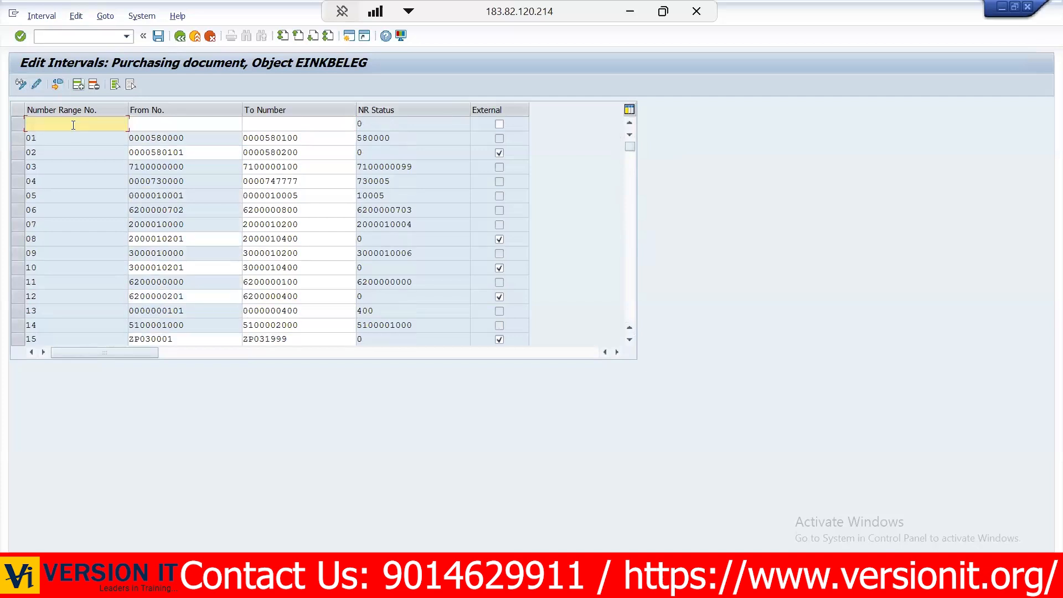
{"action": "type", "text": "L4"}
{"action": "key", "text": "Tab"}
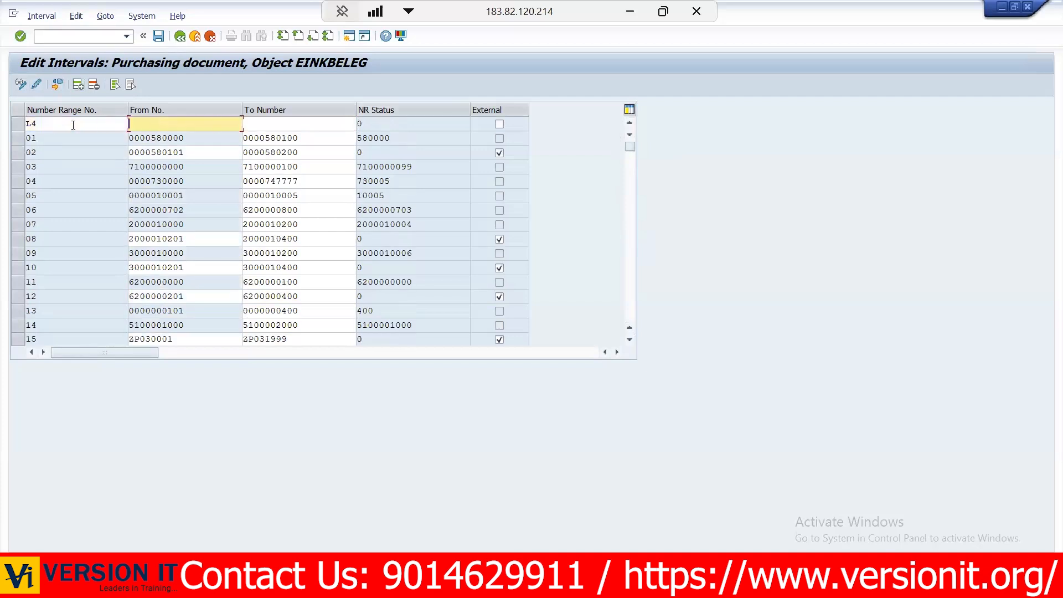
{"action": "left_click", "coordinate": [500, 124]}
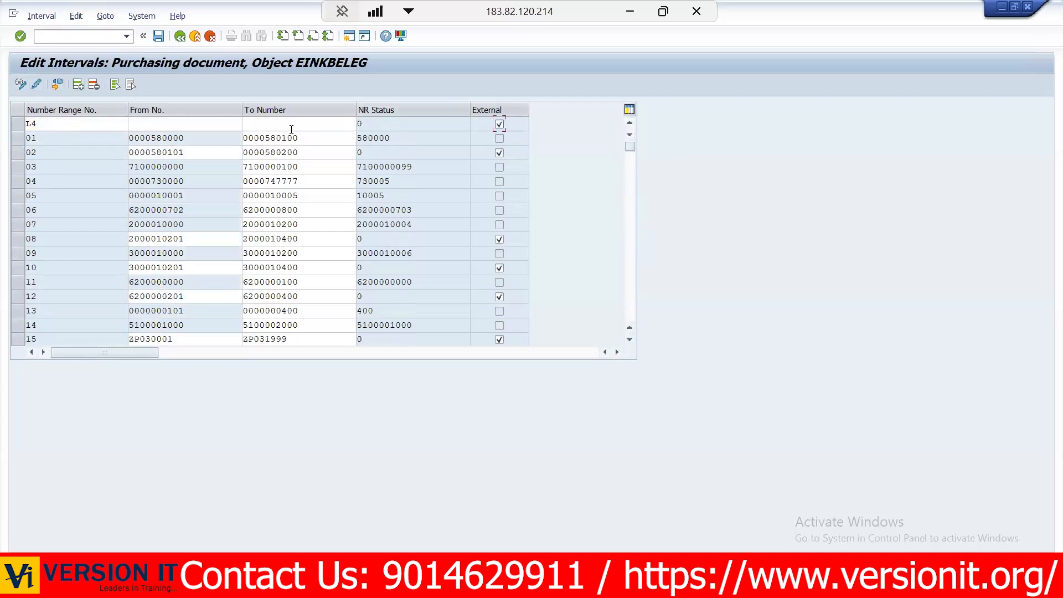
{"action": "left_click", "coordinate": [238, 126]}
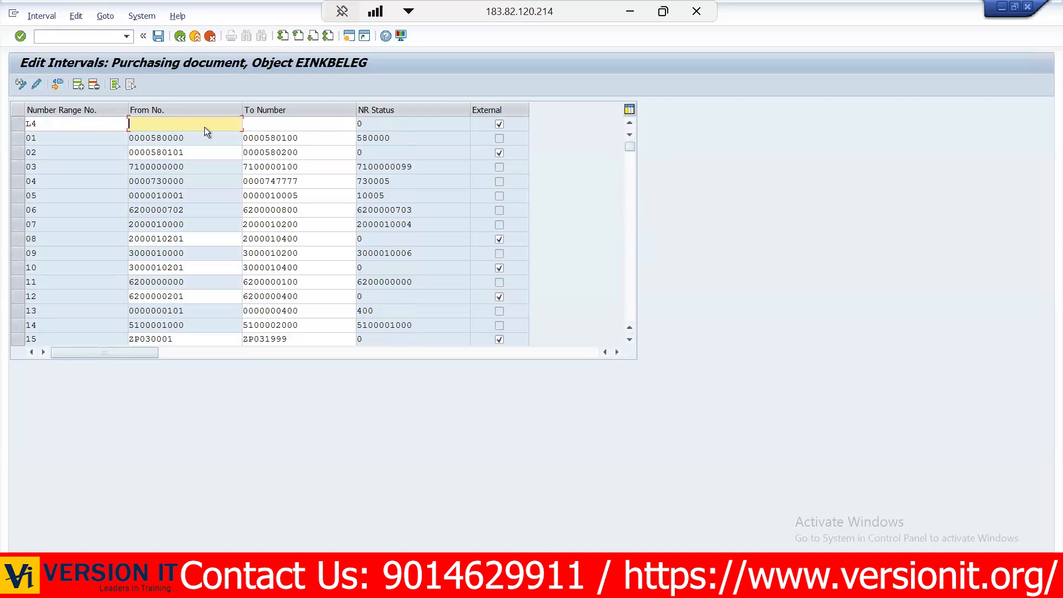
{"action": "type", "text": "ZP690001"}
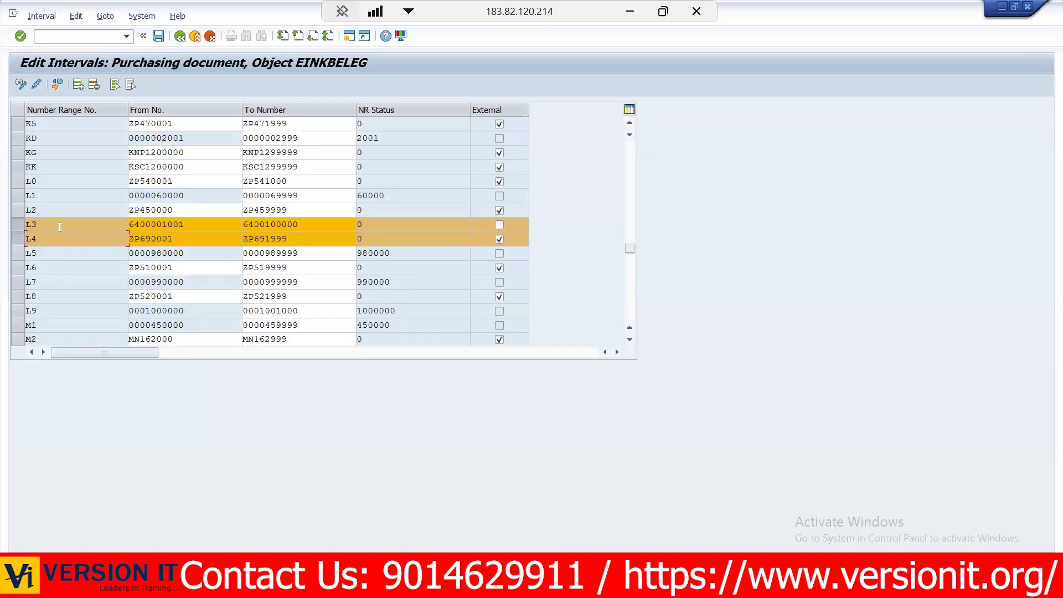
- Reopen the purchase order document types from the IMG and assign internal number range L3 to ZP69
{"action": "left_click", "coordinate": [180, 36]}
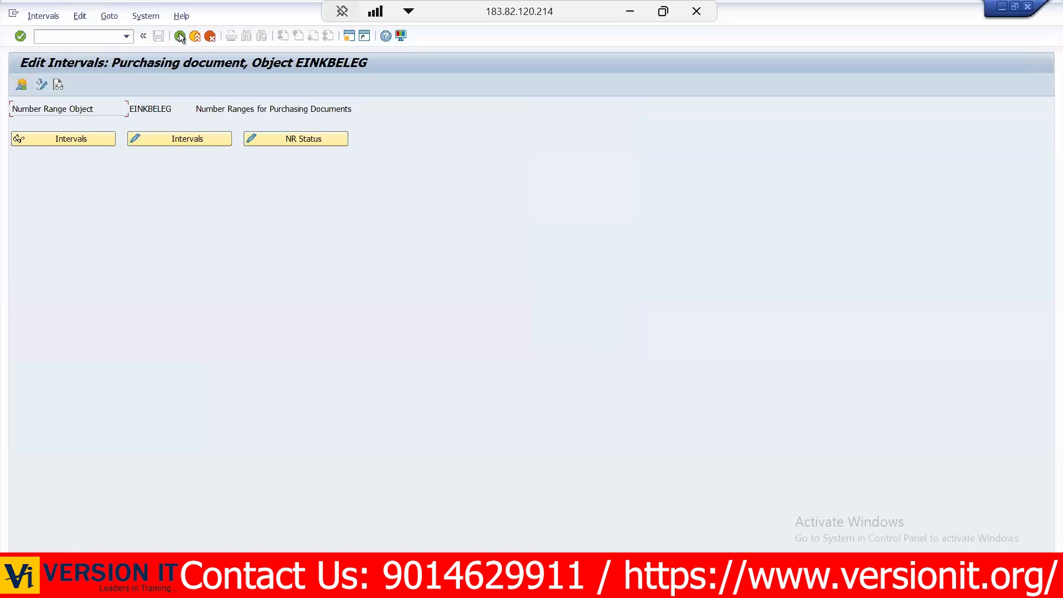
{"action": "left_click", "coordinate": [180, 36]}
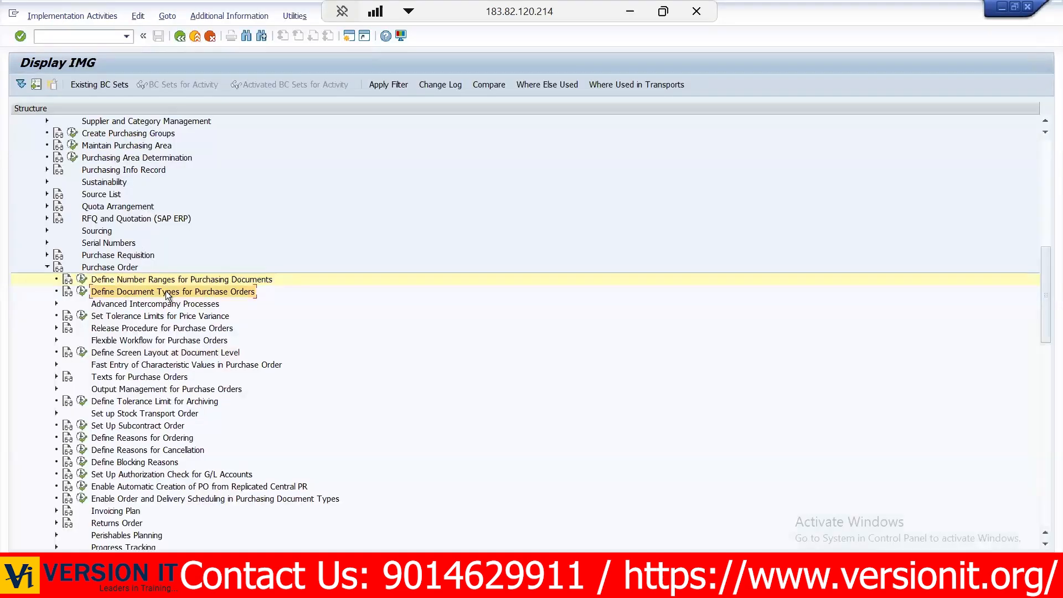
{"action": "left_click", "coordinate": [82, 291]}
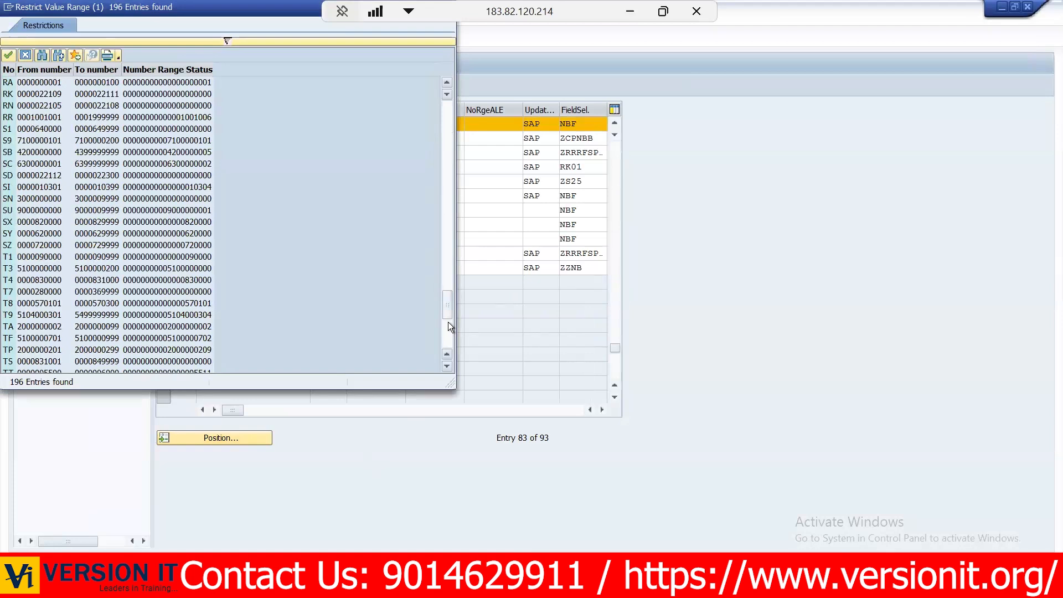
{"action": "scroll", "coordinate": [447, 321], "scroll_direction": "up", "scroll_amount": 10}
{"action": "left_click", "coordinate": [53, 118]}
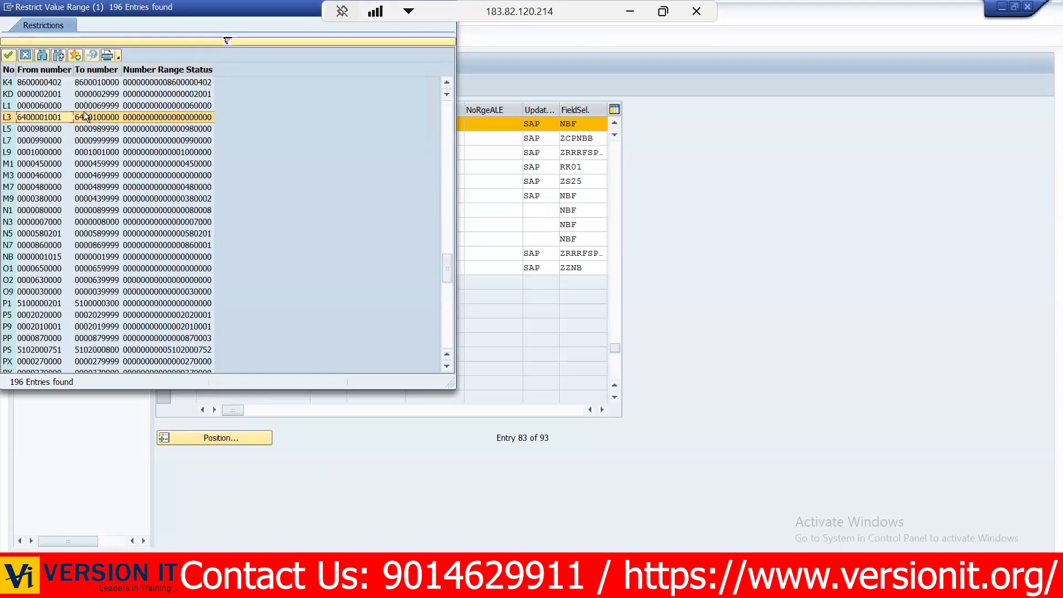
{"action": "double_click", "coordinate": [53, 118]}
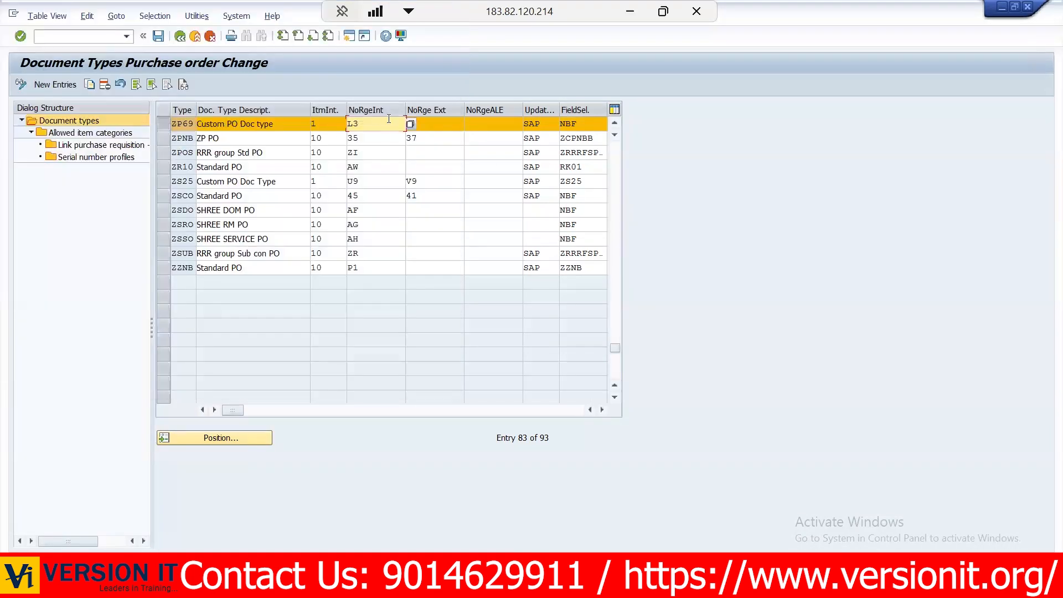
- Assign external number range L4 to ZP69 and save the document type
{"action": "left_click", "coordinate": [443, 124]}
{"action": "type", "text": "56"}
{"action": "left_click", "coordinate": [468, 123]}
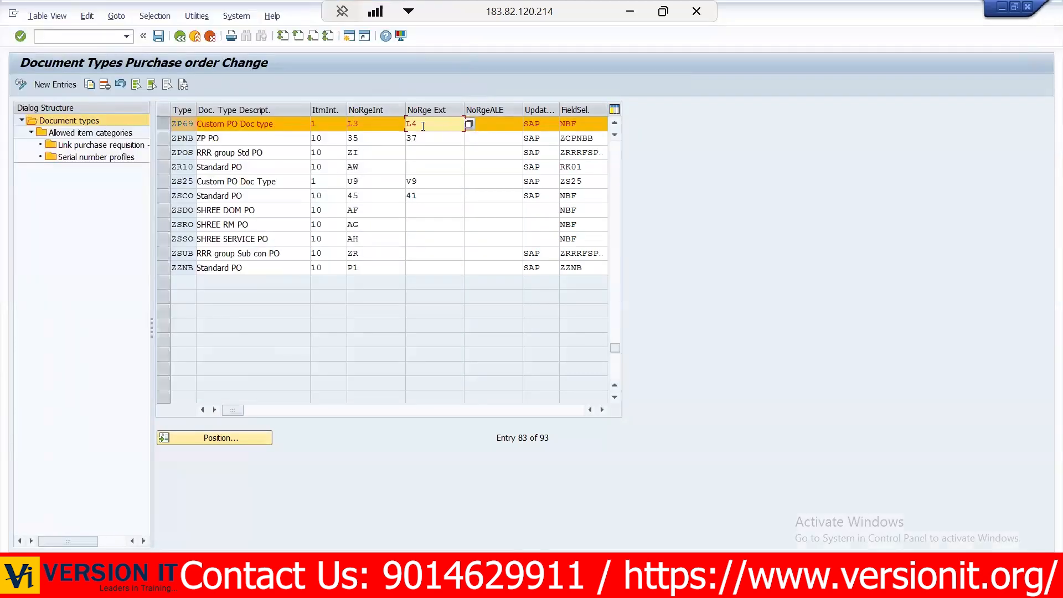
{"action": "key", "text": "Return"}
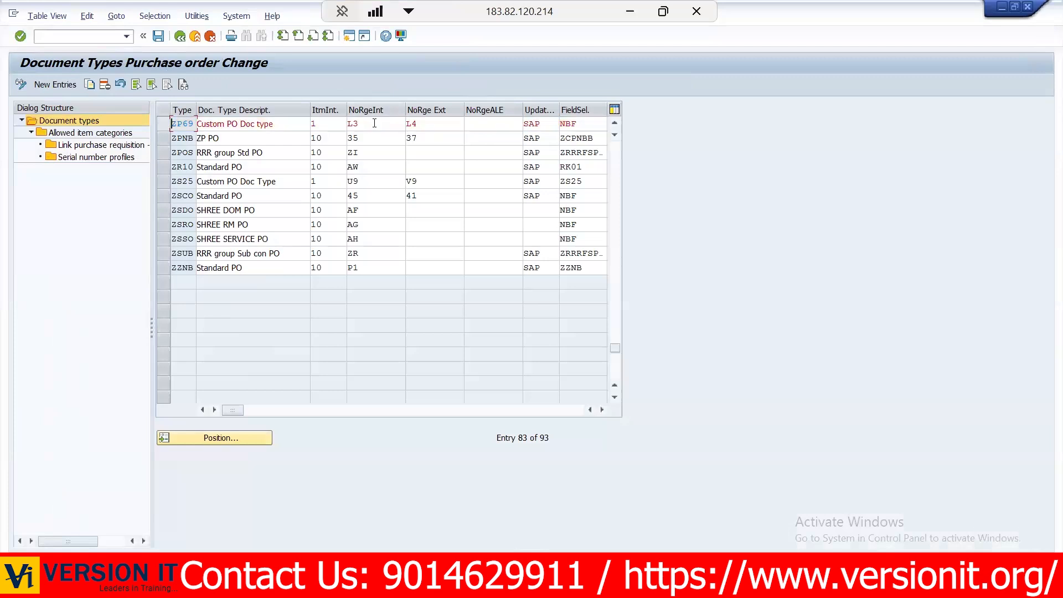
{"action": "left_click", "coordinate": [434, 131]}
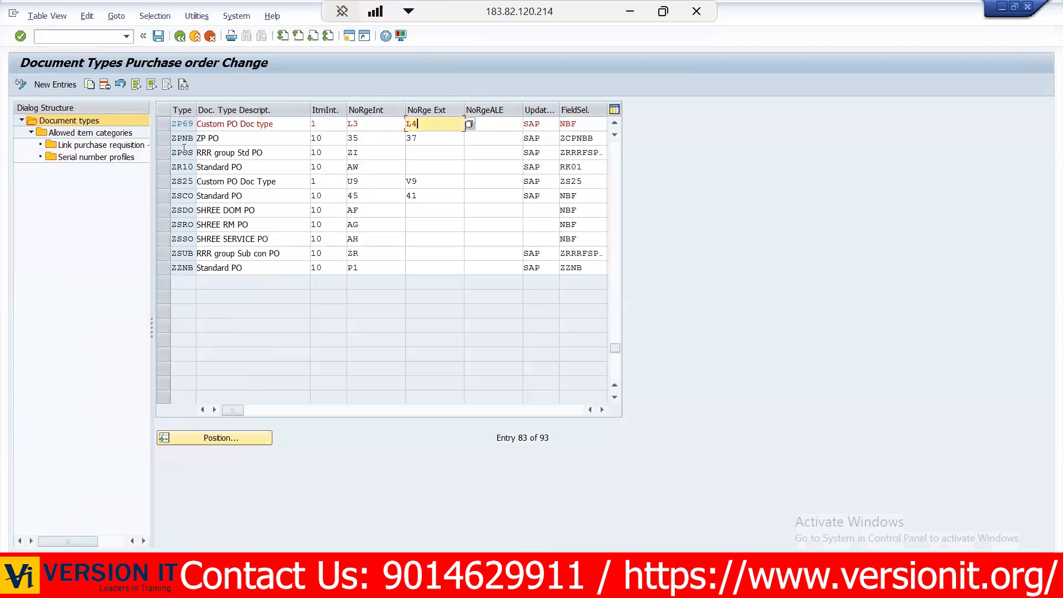
{"action": "left_click", "coordinate": [158, 35]}
- Copy ZP69's field selection key NBF and return to the IMG structure
{"action": "left_click", "coordinate": [161, 121]}
{"action": "left_click", "coordinate": [311, 122]}
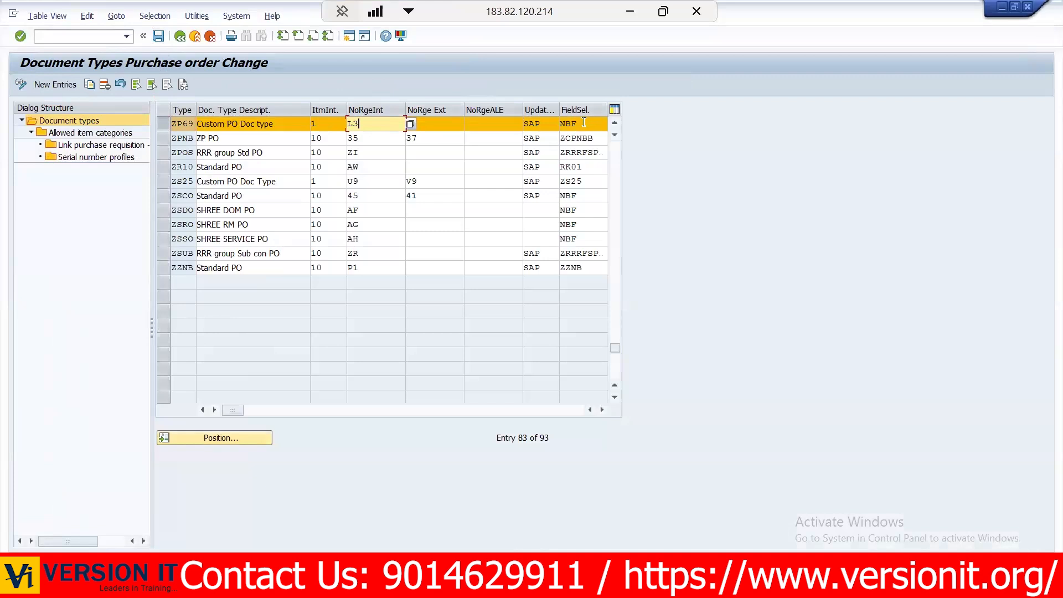
{"action": "left_click", "coordinate": [578, 124]}
{"action": "key", "text": "shift+Home"}
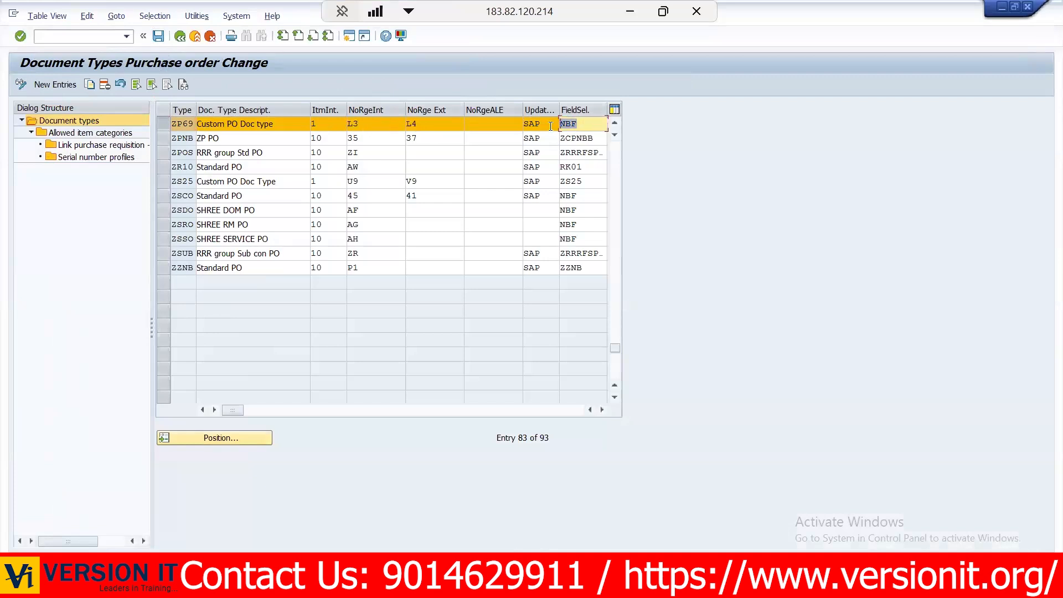
{"action": "key", "text": "Left"}
{"action": "left_click_drag", "start_coordinate": [578, 125], "coordinate": [552, 129]}
{"action": "key", "text": "ctrl+c"}
{"action": "left_click", "coordinate": [184, 39]}
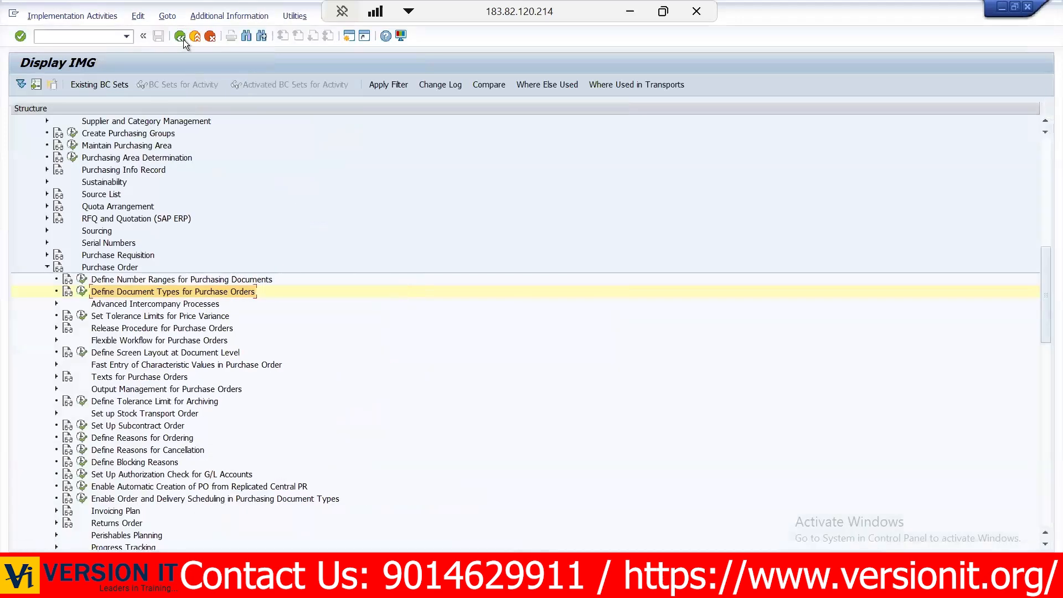
- Open the purchase order screen layout definition at document level and locate field selection key NBF
{"action": "left_click", "coordinate": [123, 357]}
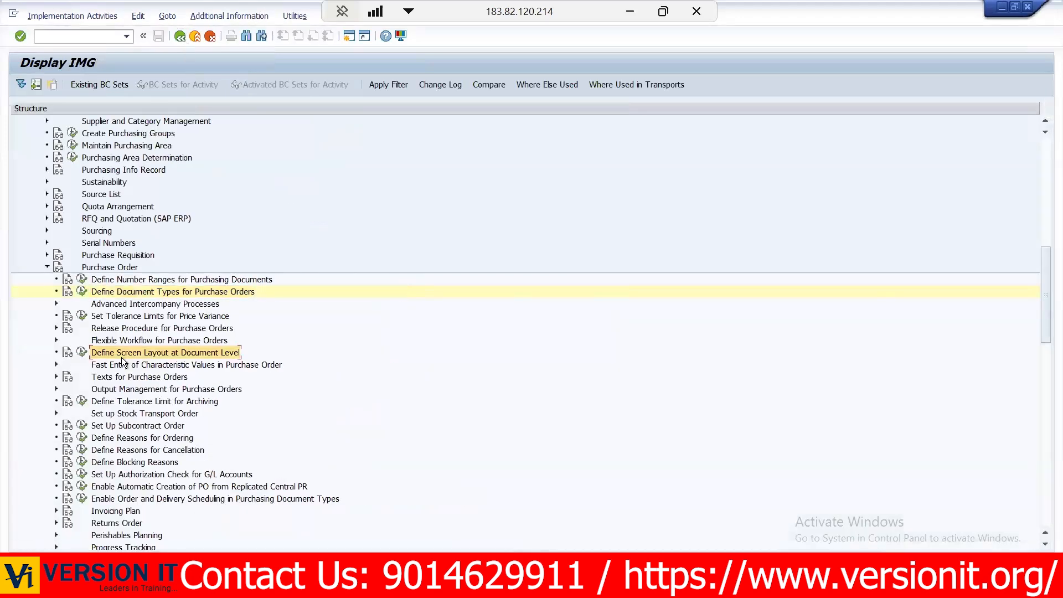
{"action": "left_click", "coordinate": [80, 352]}
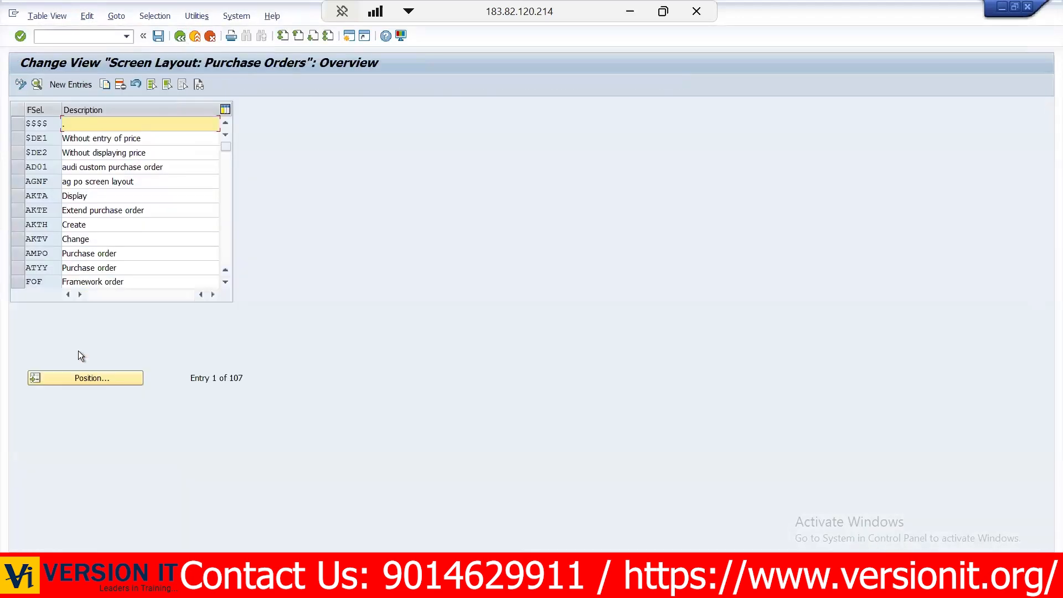
{"action": "left_click", "coordinate": [78, 376]}
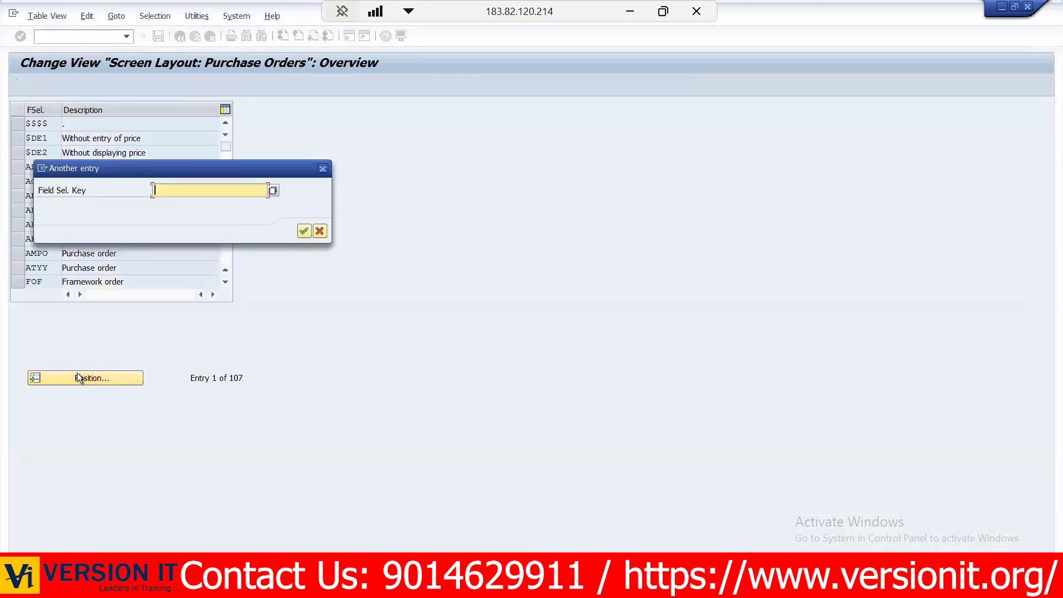
{"action": "type", "text": "NBF"}
{"action": "key", "text": "Return"}
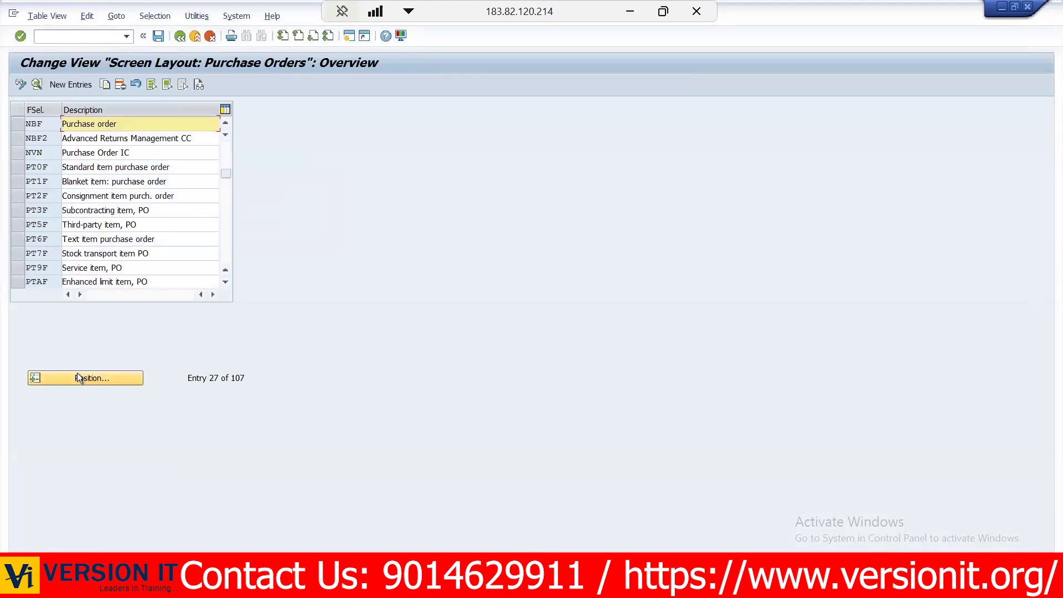
- Examine NBF's field settings in the Basic Data, Item group, then return to the screen layout overview
{"action": "left_click", "coordinate": [19, 125]}
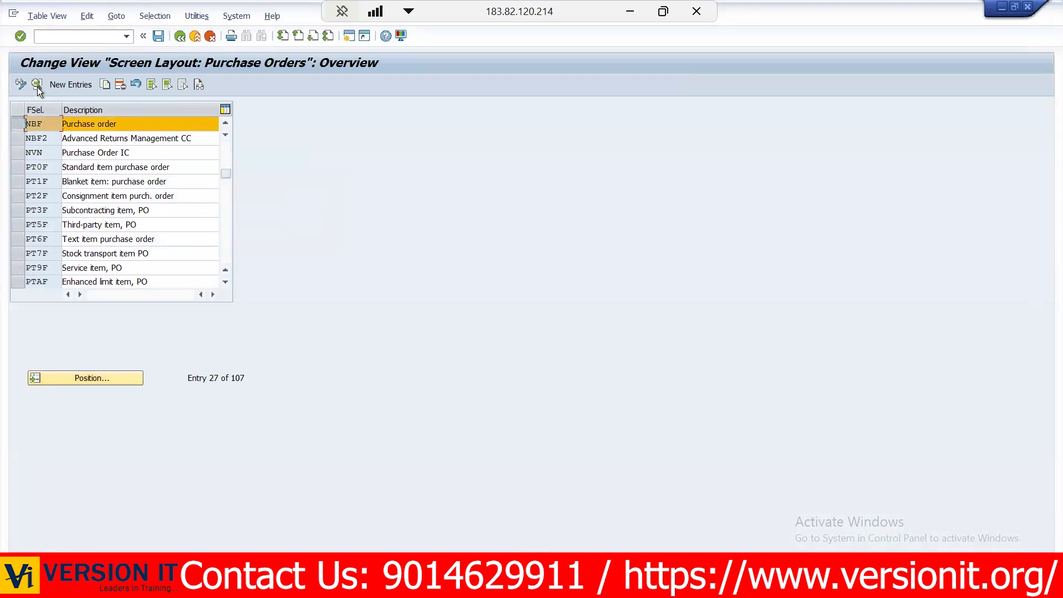
{"action": "left_click", "coordinate": [37, 84]}
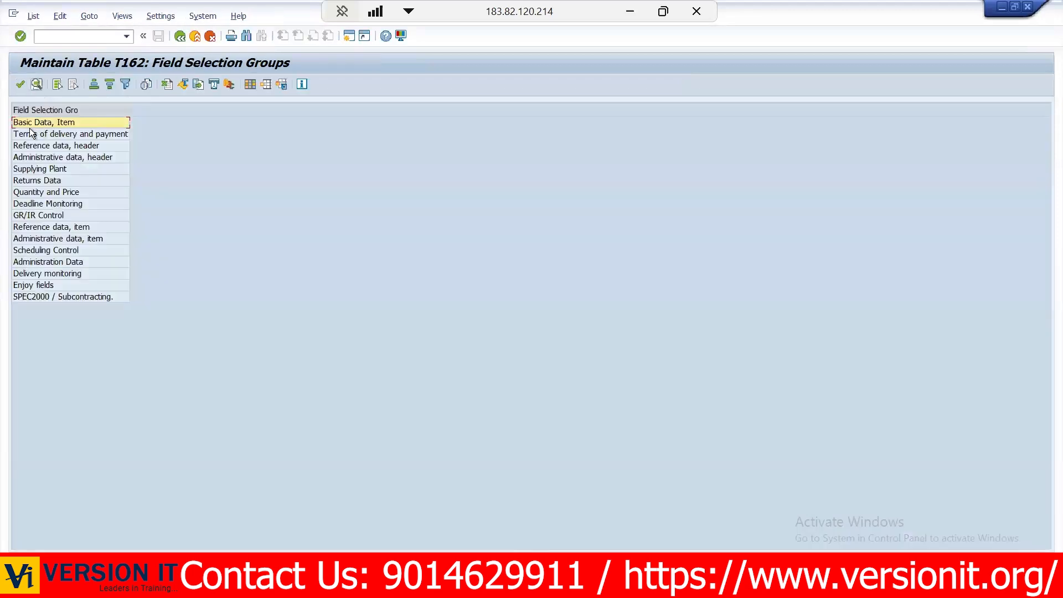
{"action": "double_click", "coordinate": [49, 125]}
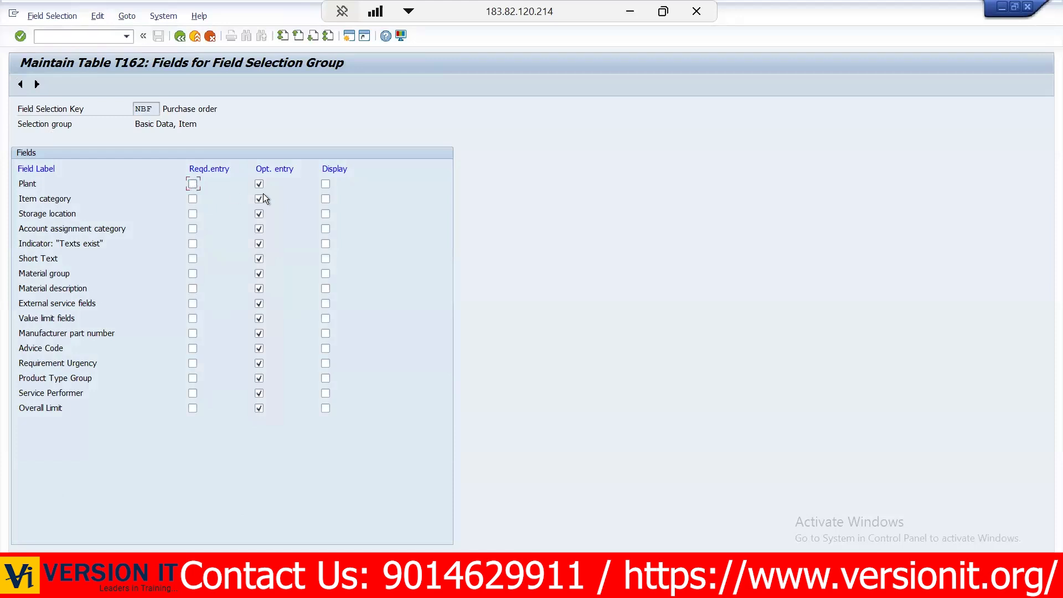
{"action": "left_click", "coordinate": [209, 36]}
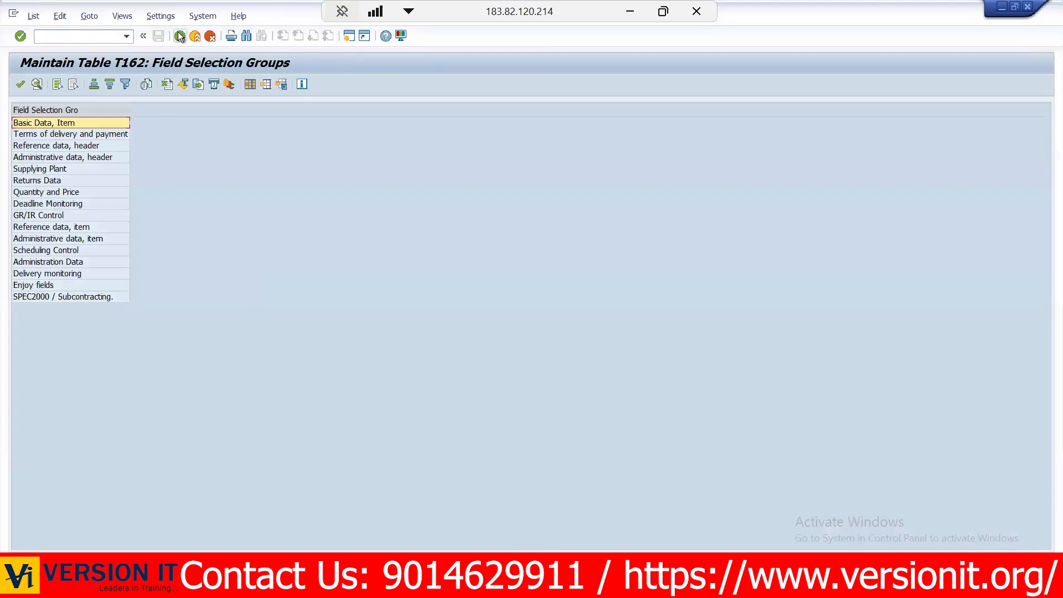
{"action": "left_click", "coordinate": [180, 36]}
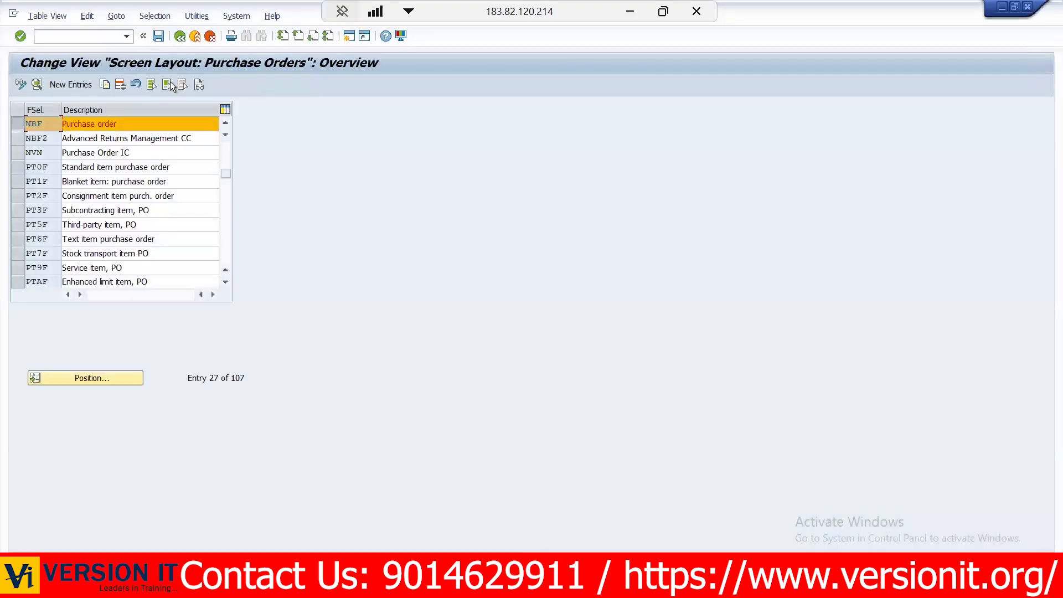
- Copy field selection key NBF as ZS69 and save the new screen layout
{"action": "left_click", "coordinate": [104, 84]}
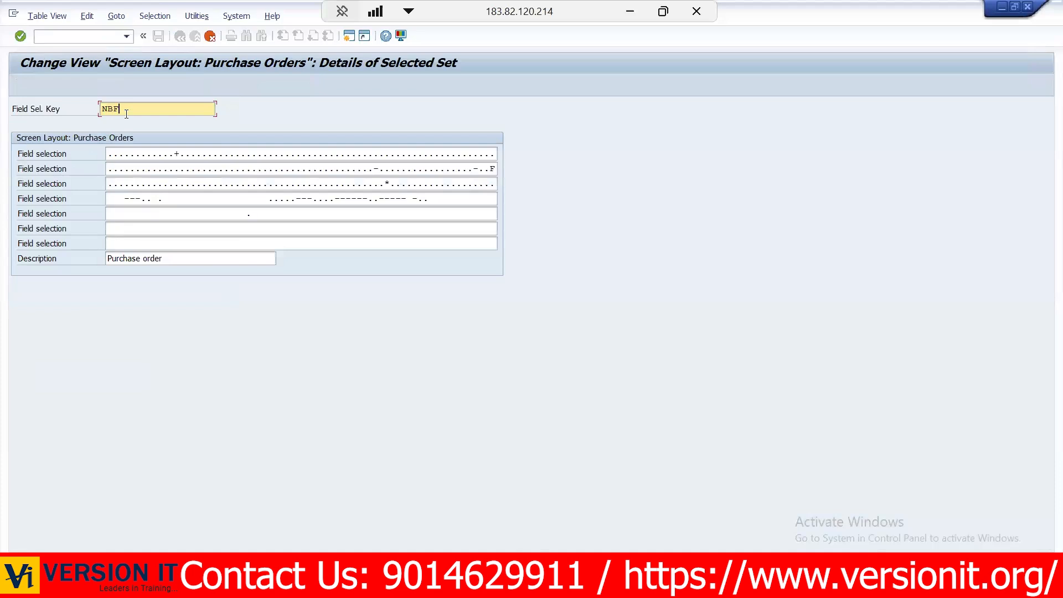
{"action": "key", "text": "BackSpace"}
{"action": "key", "text": "BackSpace"}
{"action": "key", "text": "BackSpace"}
{"action": "type", "text": "ZS69"}
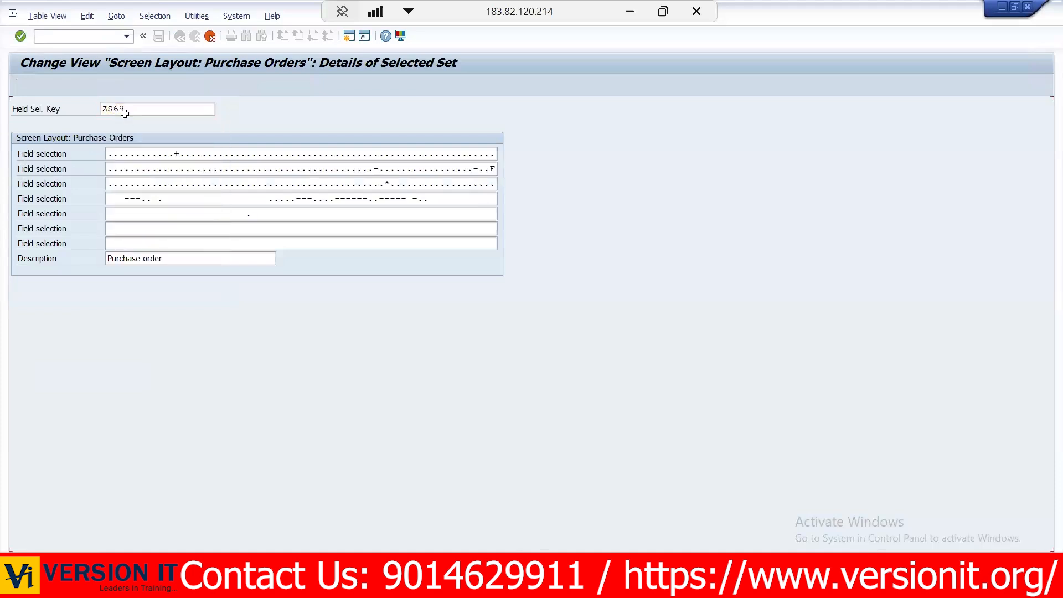
{"action": "key", "text": "Return"}
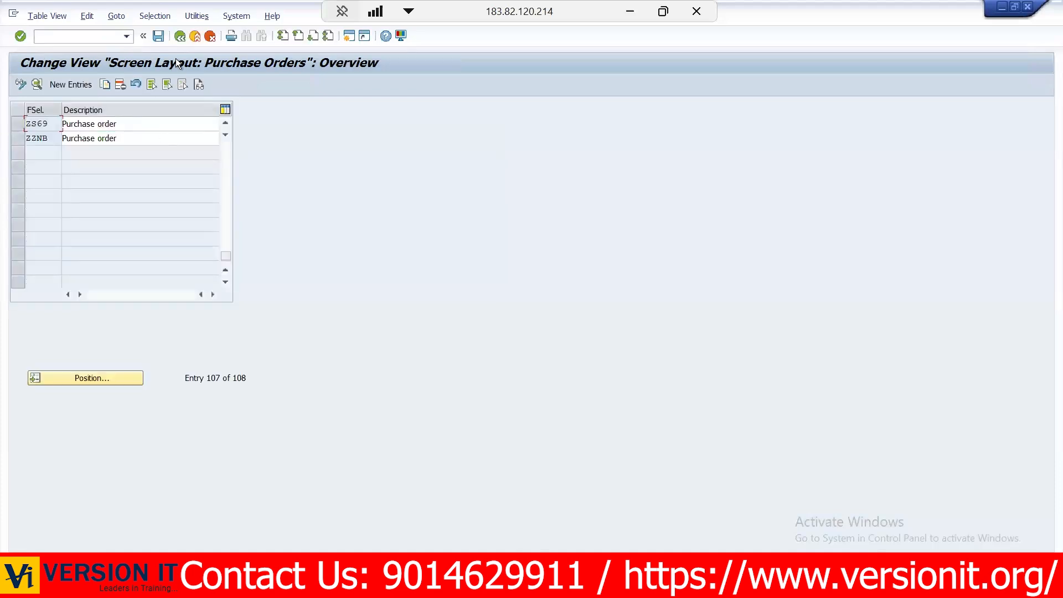
{"action": "left_click", "coordinate": [159, 36]}
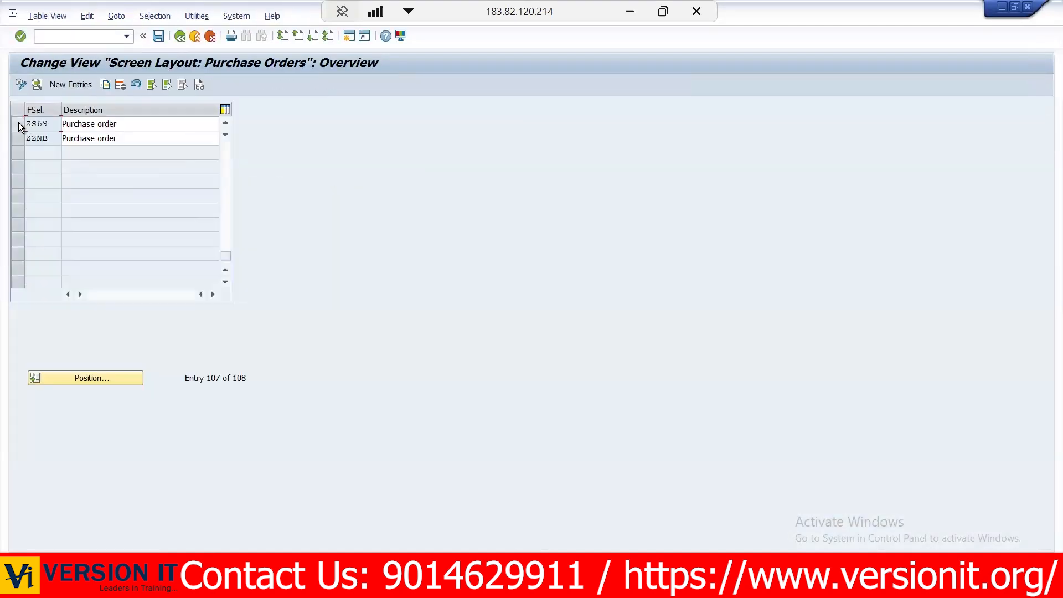
- In ZS69's Basic Data, Item group, make Plant and Storage location required entries instead of optional
{"action": "left_click", "coordinate": [18, 123]}
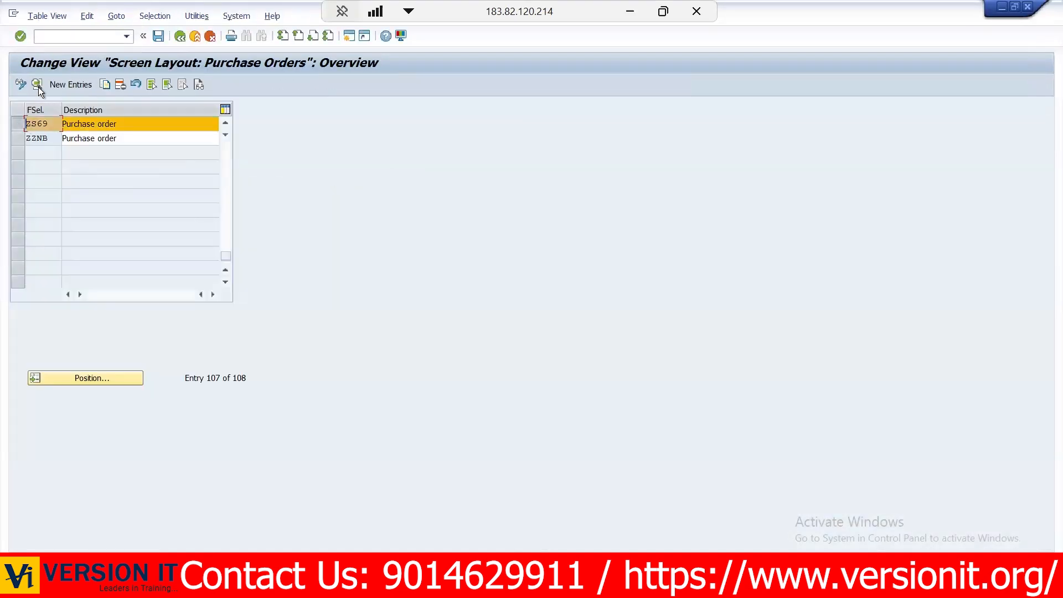
{"action": "left_click", "coordinate": [37, 86]}
{"action": "double_click", "coordinate": [52, 124]}
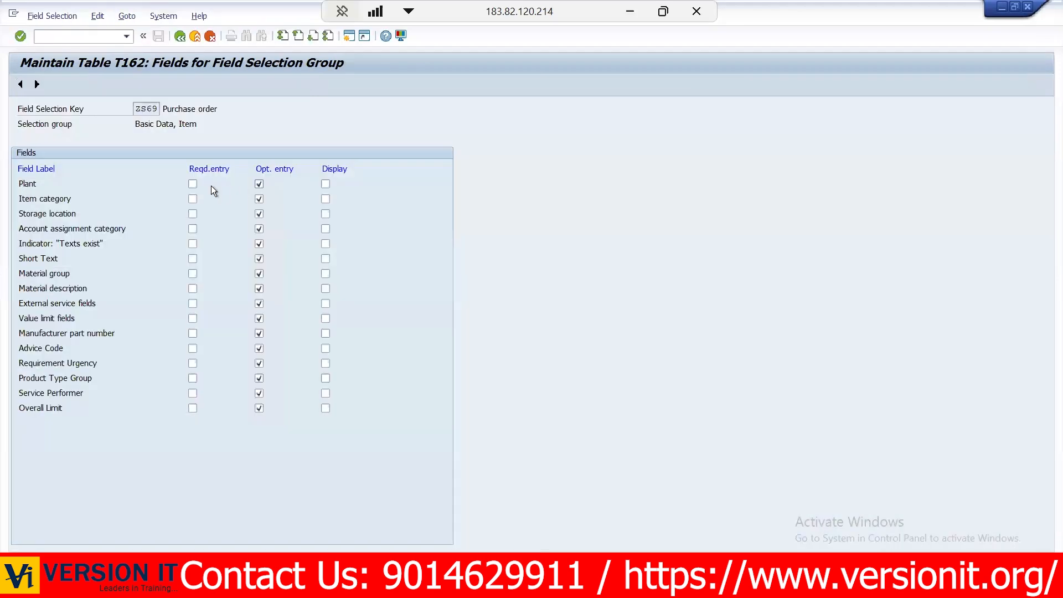
{"action": "left_click", "coordinate": [191, 184]}
{"action": "left_click", "coordinate": [260, 184]}
{"action": "left_click", "coordinate": [192, 213]}
{"action": "left_click", "coordinate": [259, 216]}
- Set Material group and Short Text to display instead of optional entry, then return to the IMG structure
{"action": "left_click", "coordinate": [260, 272]}
{"action": "left_click", "coordinate": [325, 272]}
{"action": "left_click", "coordinate": [259, 258]}
{"action": "left_click", "coordinate": [325, 258]}
{"action": "left_click", "coordinate": [180, 37]}
{"action": "left_click", "coordinate": [179, 37]}
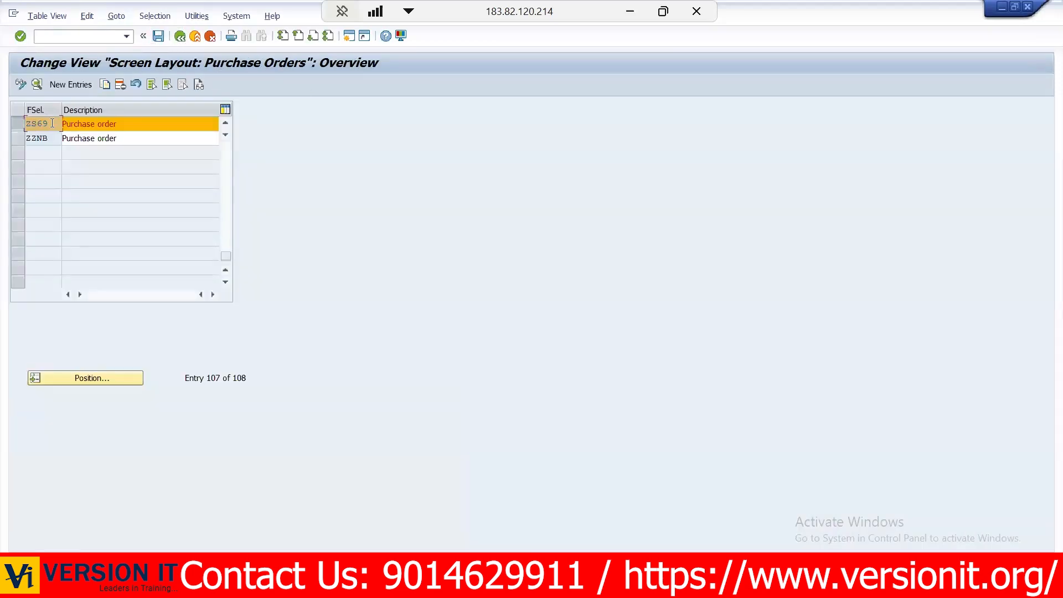
{"action": "left_click", "coordinate": [179, 37]}
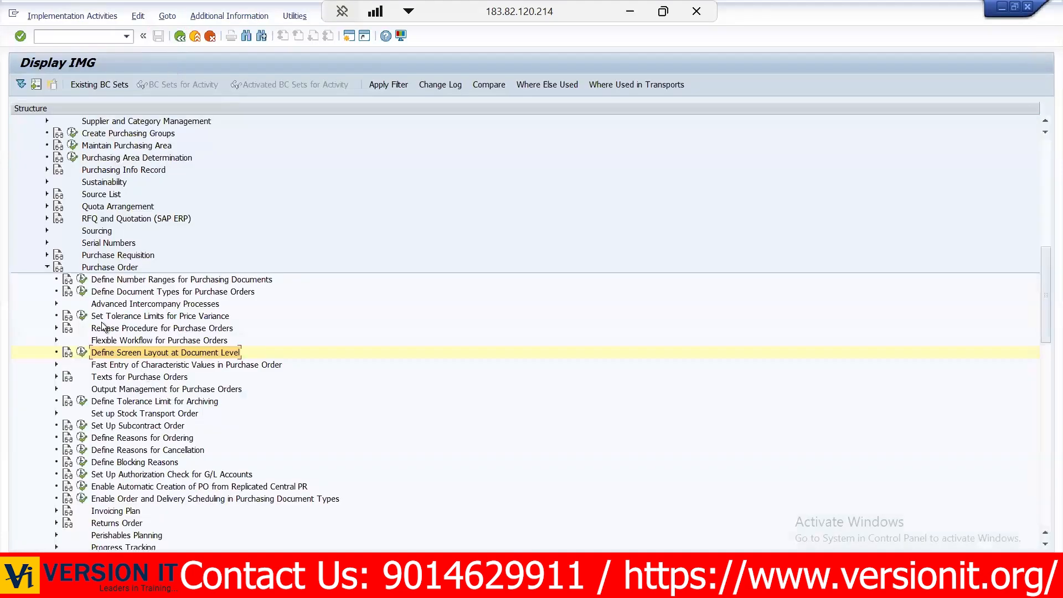
- Reopen the purchase order document types, assign field selection key ZS69 to ZP69 and save
{"action": "left_click", "coordinate": [89, 291]}
{"action": "left_click", "coordinate": [81, 291]}
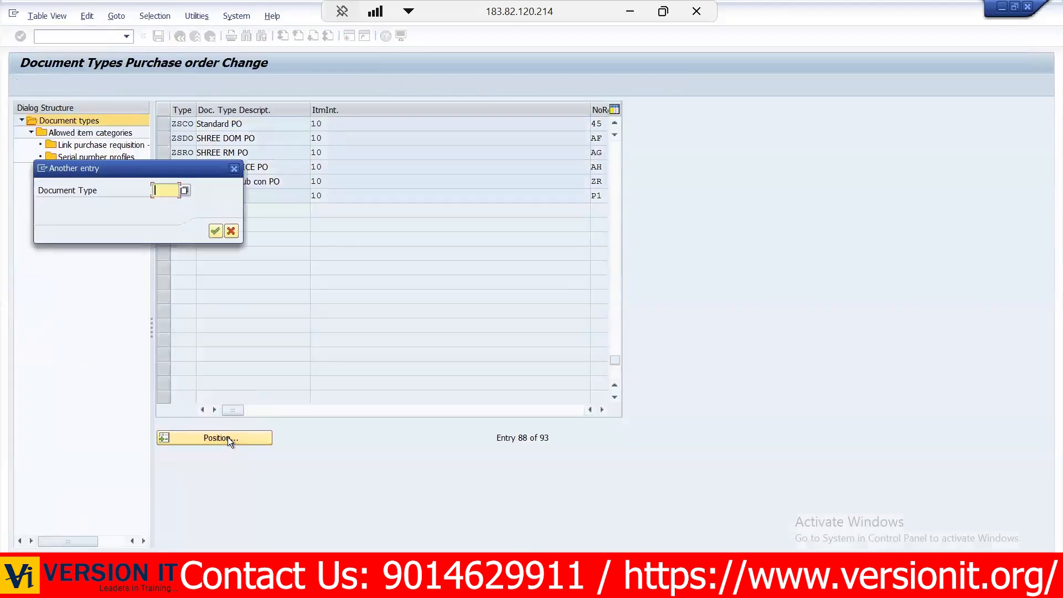
{"action": "type", "text": "ZP69"}
{"action": "key", "text": "Return"}
{"action": "left_click", "coordinate": [592, 123]}
{"action": "key", "text": "BackSpace"}
{"action": "key", "text": "BackSpace"}
{"action": "type", "text": "ZS69"}
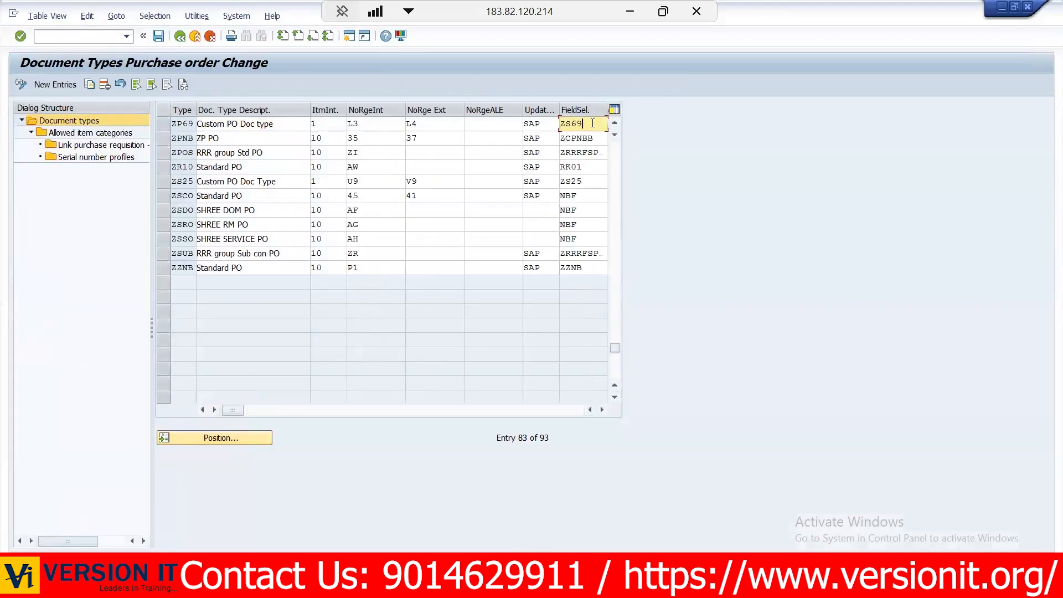
{"action": "left_click", "coordinate": [164, 123]}
{"action": "left_click", "coordinate": [157, 37]}
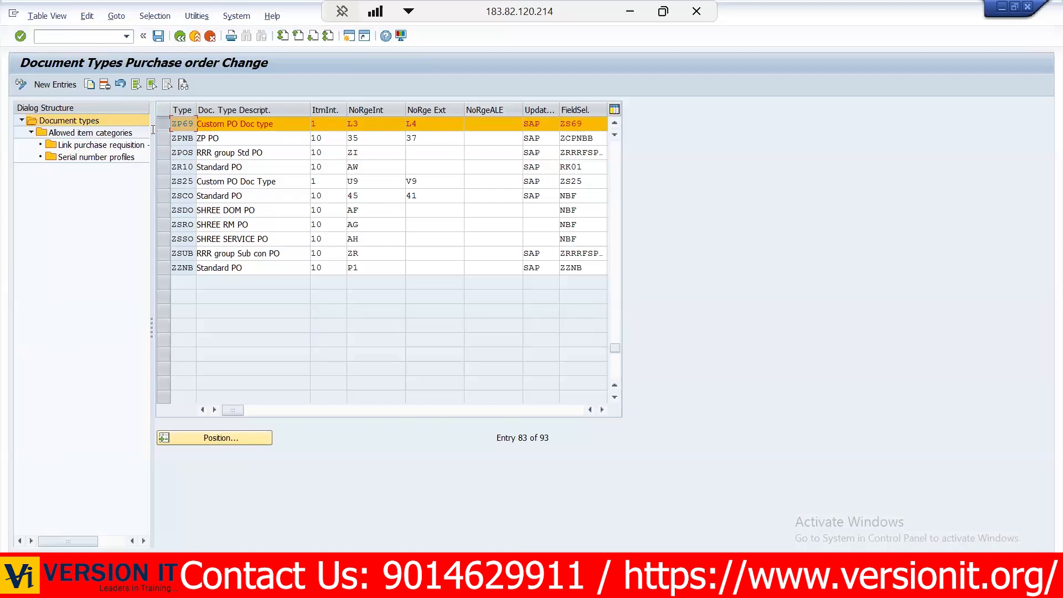
- Delete all of ZP69's allowed item categories except Standard, Consignment, Subcontracting, Third-party and Service, then save and return to the document types
{"action": "left_click", "coordinate": [78, 133]}
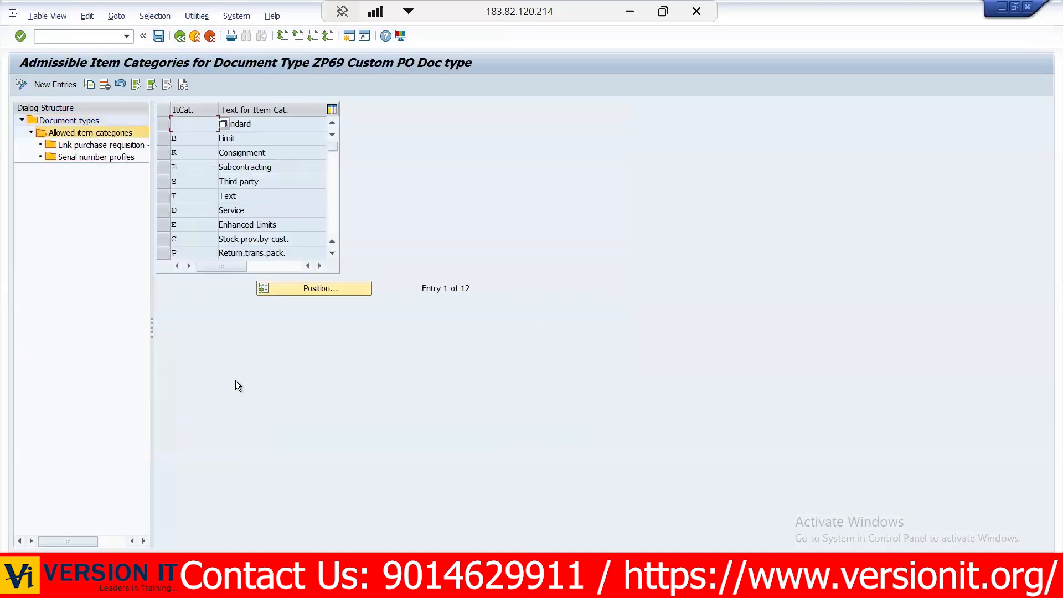
{"action": "left_click", "coordinate": [257, 122]}
{"action": "left_click", "coordinate": [162, 152]}
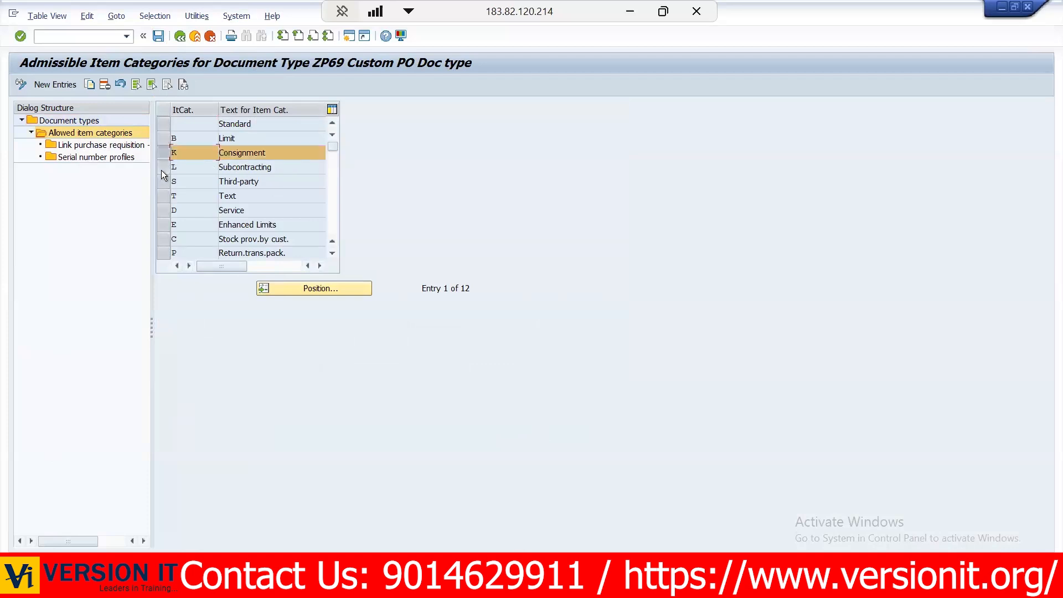
{"action": "left_click", "coordinate": [161, 171]}
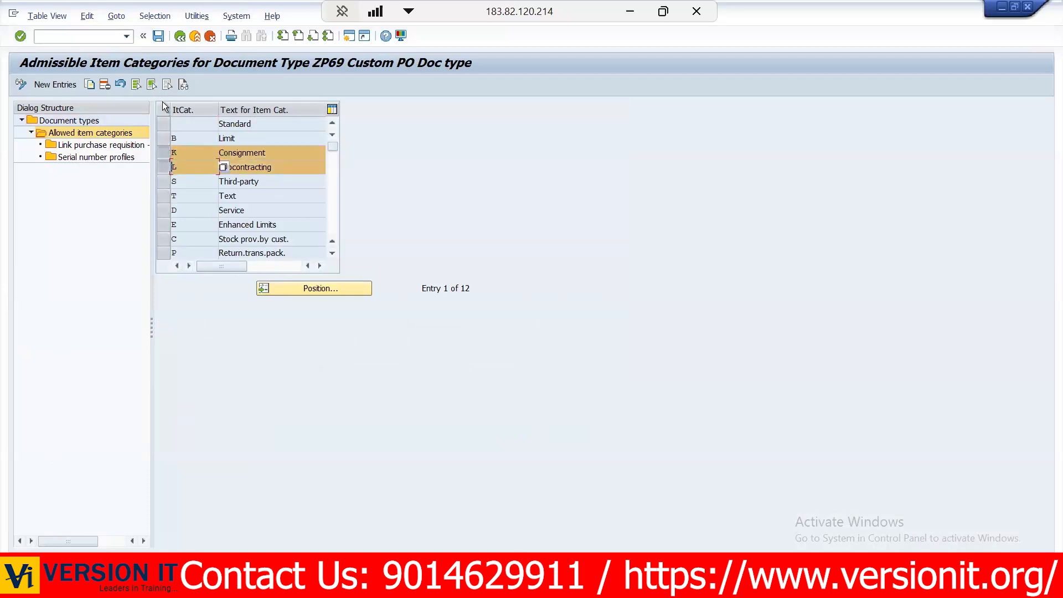
{"action": "left_click", "coordinate": [137, 85]}
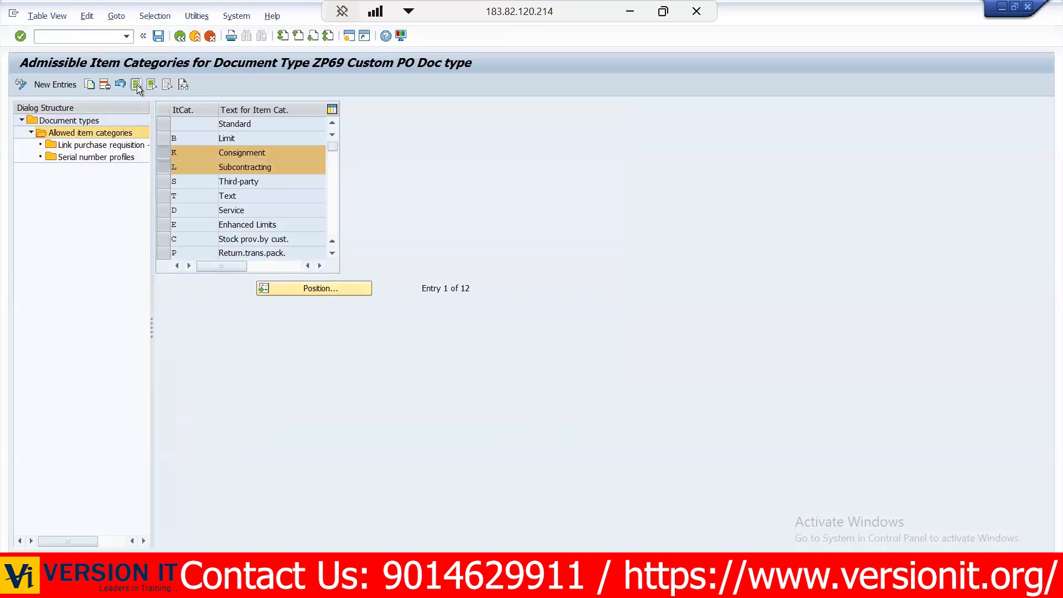
{"action": "left_click", "coordinate": [164, 119]}
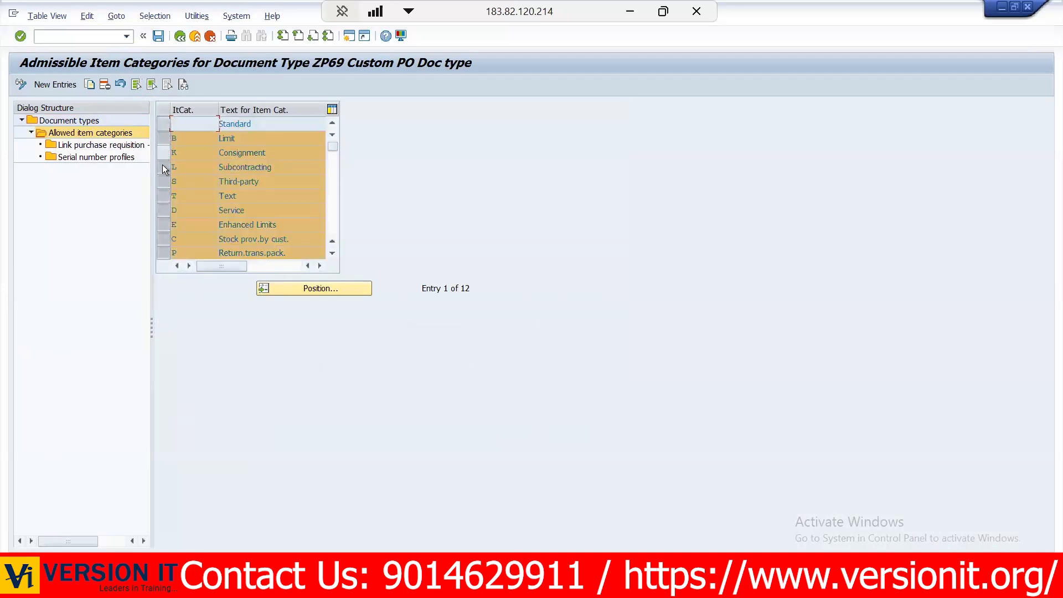
{"action": "left_click", "coordinate": [161, 164]}
{"action": "left_click", "coordinate": [161, 154]}
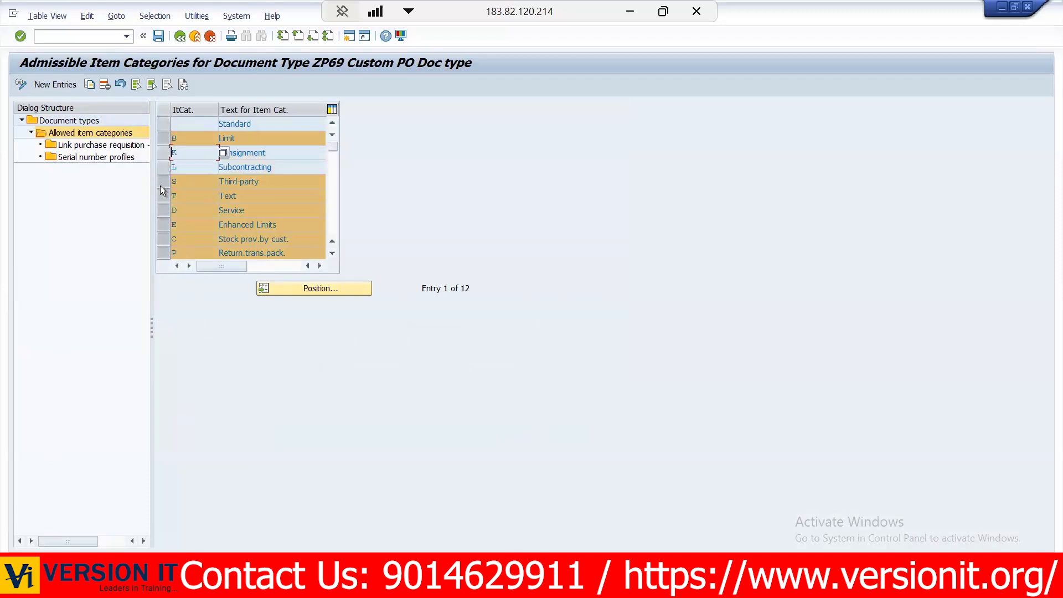
{"action": "left_click", "coordinate": [161, 184]}
{"action": "left_click", "coordinate": [161, 209]}
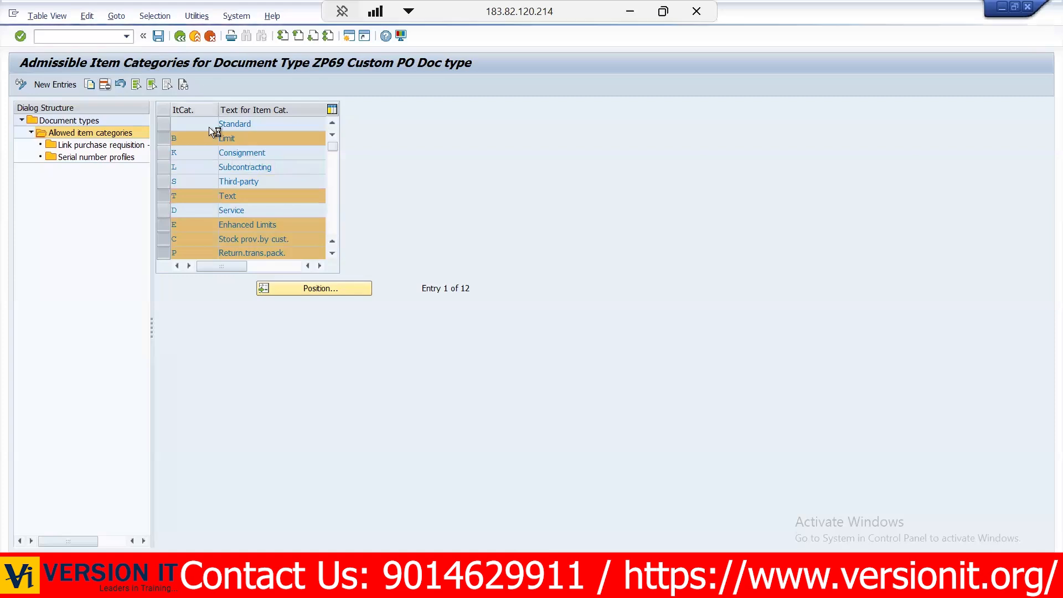
{"action": "left_click", "coordinate": [384, 226]}
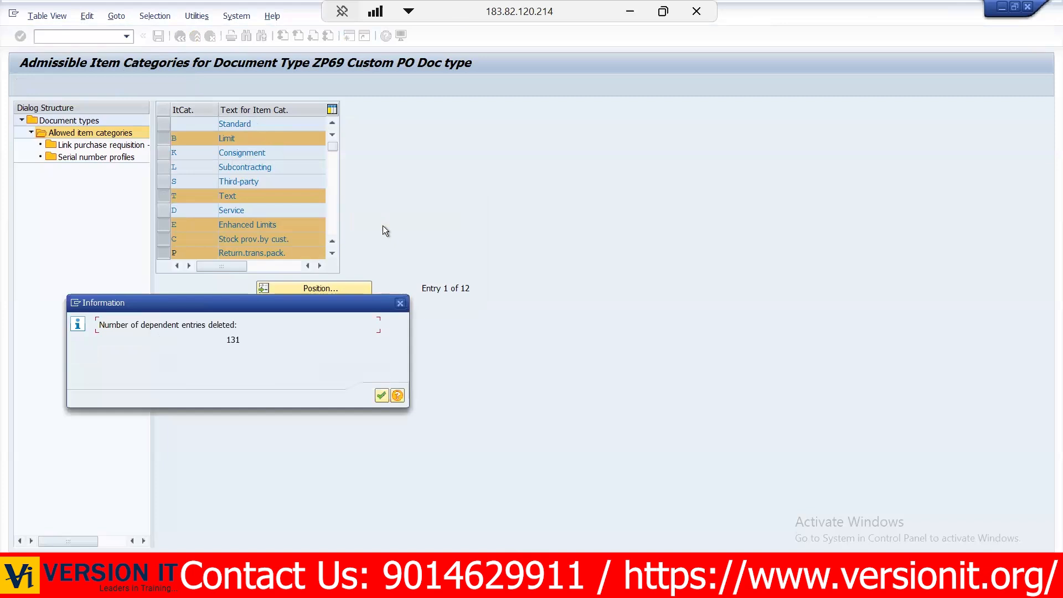
{"action": "key", "text": "Return"}
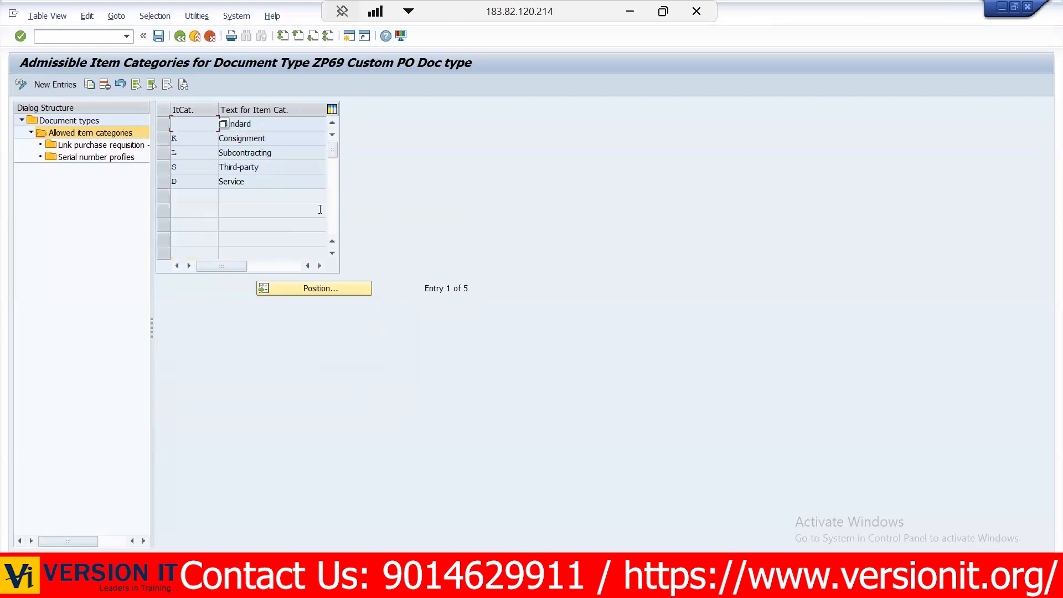
{"action": "left_click", "coordinate": [159, 37]}
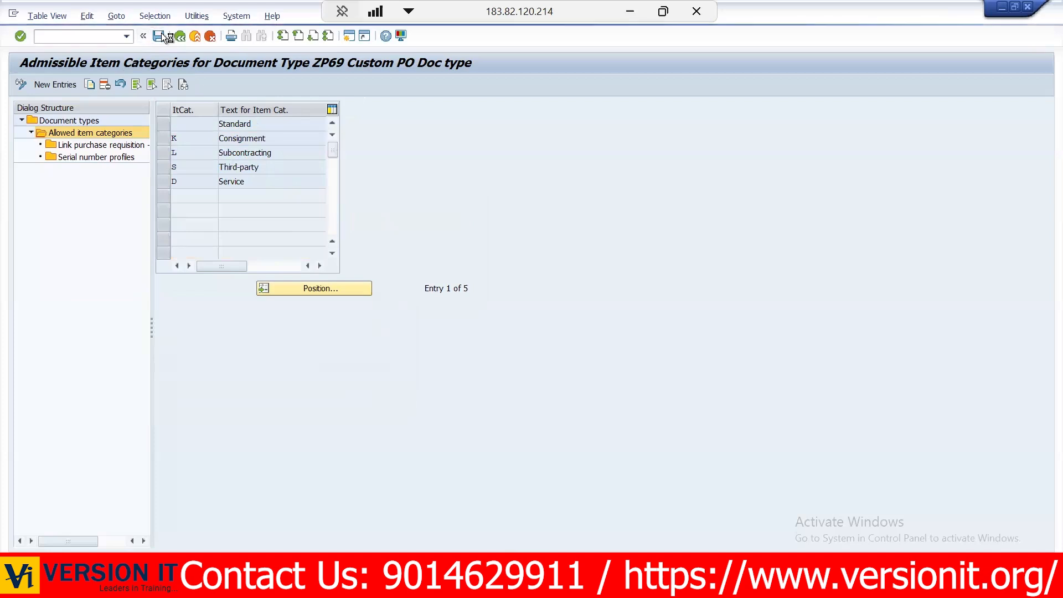
{"action": "left_click", "coordinate": [180, 36]}
{"action": "left_click", "coordinate": [161, 124]}
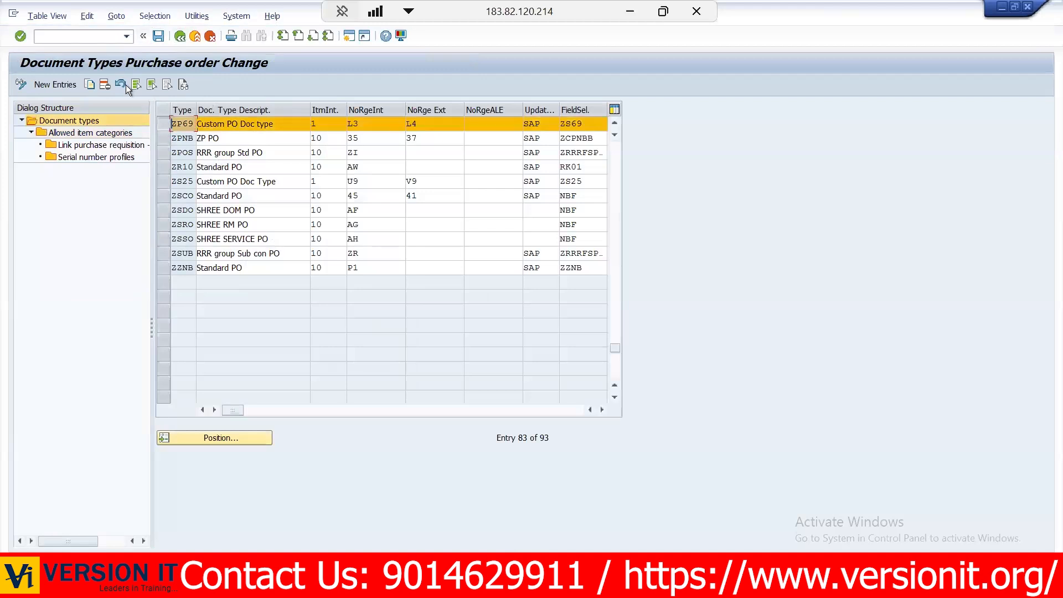
- Open transaction ME21N in a new session and choose order type ZP69 Custom PO Doc type
{"action": "left_click", "coordinate": [75, 37]}
{"action": "type", "text": "/OME21N"}
{"action": "key", "text": "Return"}
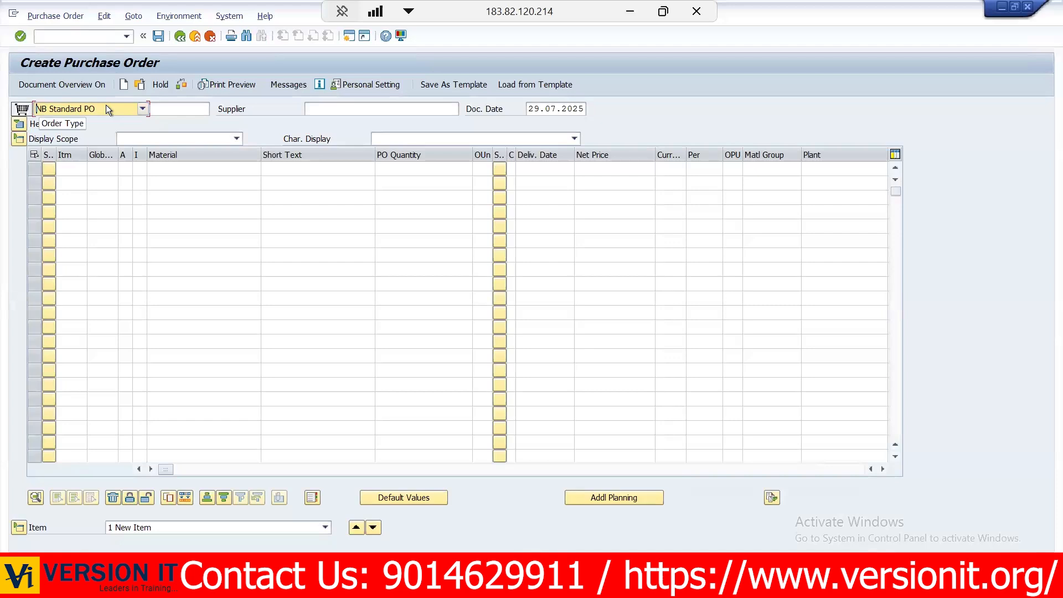
{"action": "left_click", "coordinate": [106, 105]}
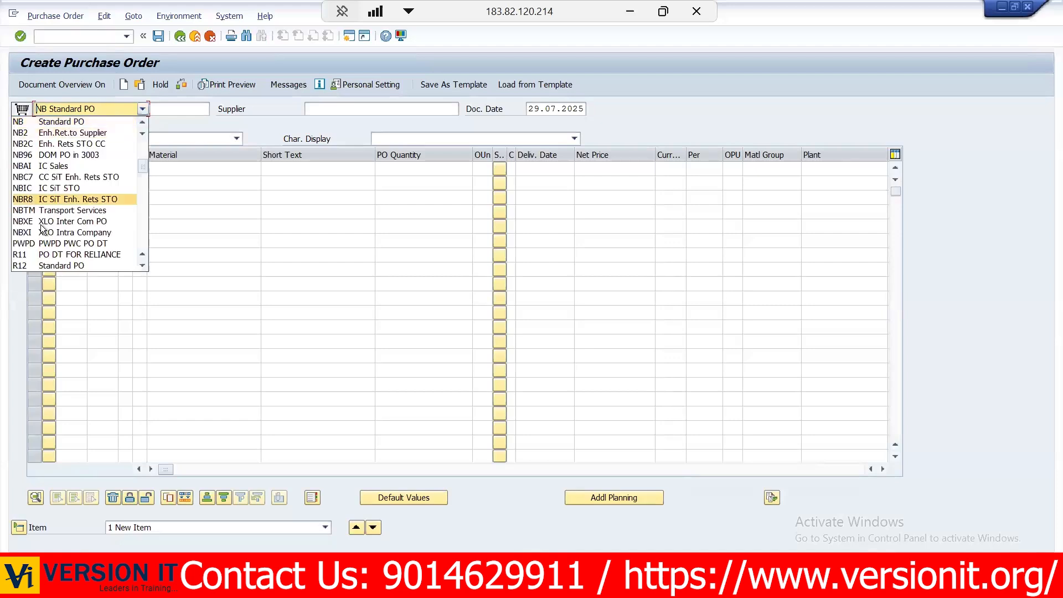
{"action": "key", "text": "Down"}
{"action": "key", "text": "Down"}
{"action": "key", "text": "Down"}
{"action": "key", "text": "Down"}
{"action": "key", "text": "Down"}
{"action": "key", "text": "Down"}
{"action": "key", "text": "Down"}
{"action": "key", "text": "Down"}
{"action": "key", "text": "Down"}
{"action": "key", "text": "Down"}
{"action": "key", "text": "Down"}
{"action": "key", "text": "Down"}
{"action": "key", "text": "Down"}
{"action": "key", "text": "Down"}
{"action": "key", "text": "Down"}
{"action": "key", "text": "Down"}
{"action": "key", "text": "Down"}
{"action": "key", "text": "Down"}
{"action": "key", "text": "Down"}
{"action": "key", "text": "Down"}
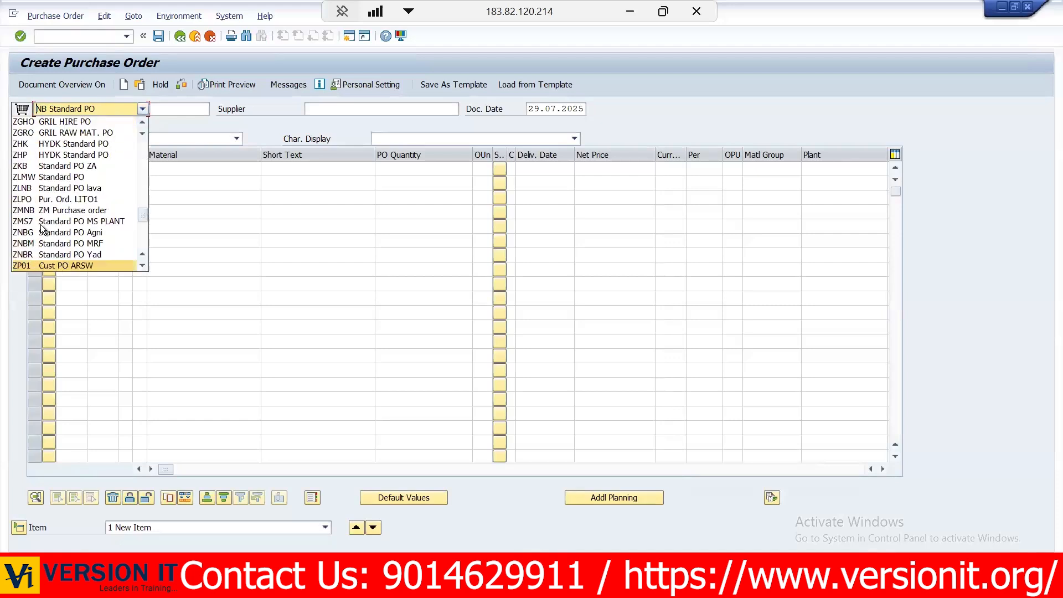
{"action": "key", "text": "Return"}
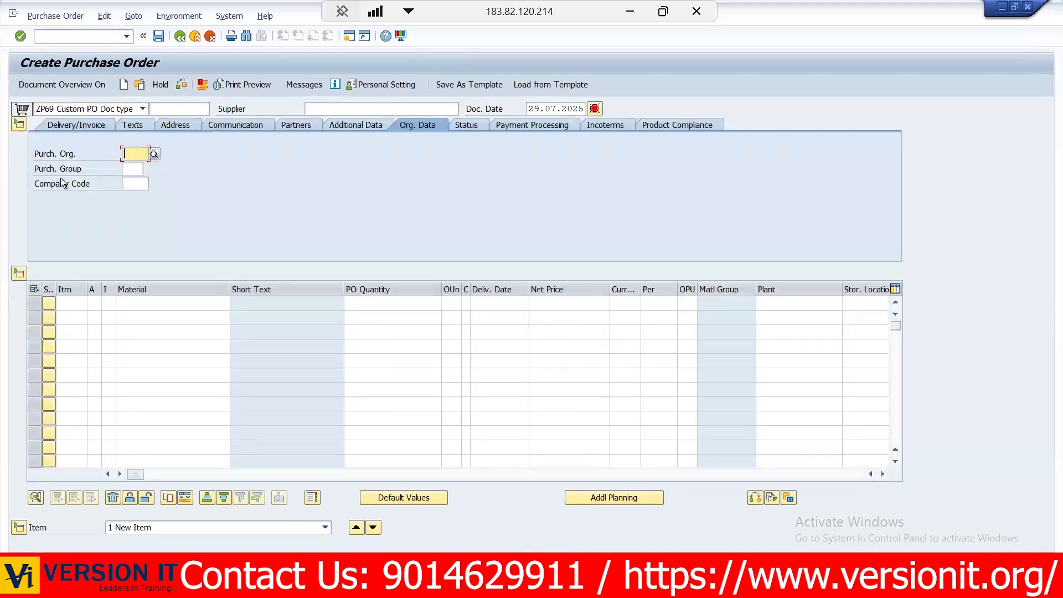
- Set the purchase order's supplier to MRF Tyres Company Pvt Ltd
{"action": "left_click", "coordinate": [326, 109]}
{"action": "key", "text": "Down"}
{"action": "key", "text": "Return"}
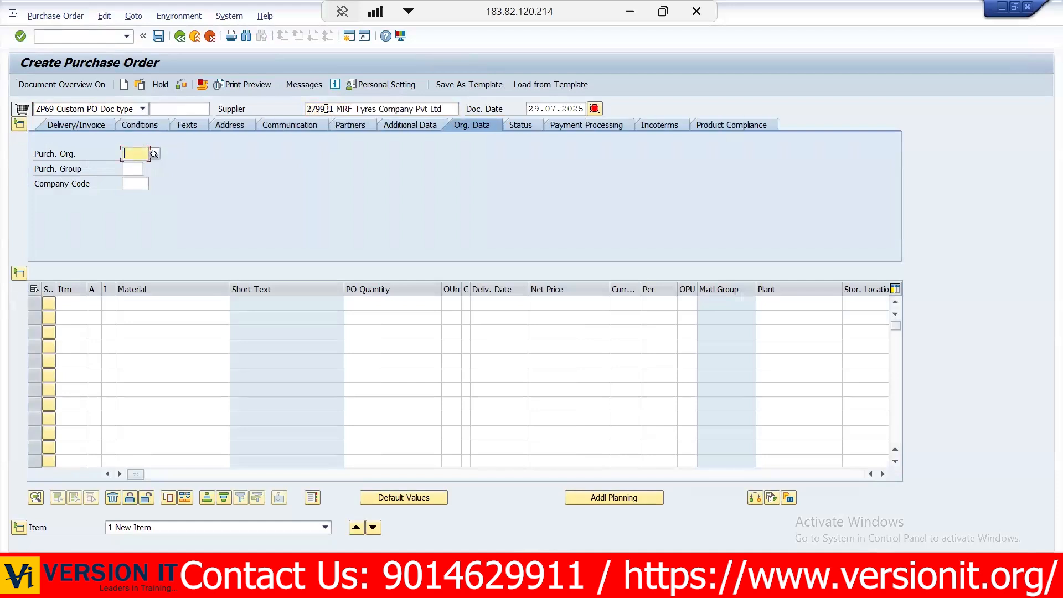
- Set the purchasing organization to KIA1, the purchasing group to 1MG and the company code to KC01
{"action": "key", "text": "Down"}
{"action": "key", "text": "Return"}
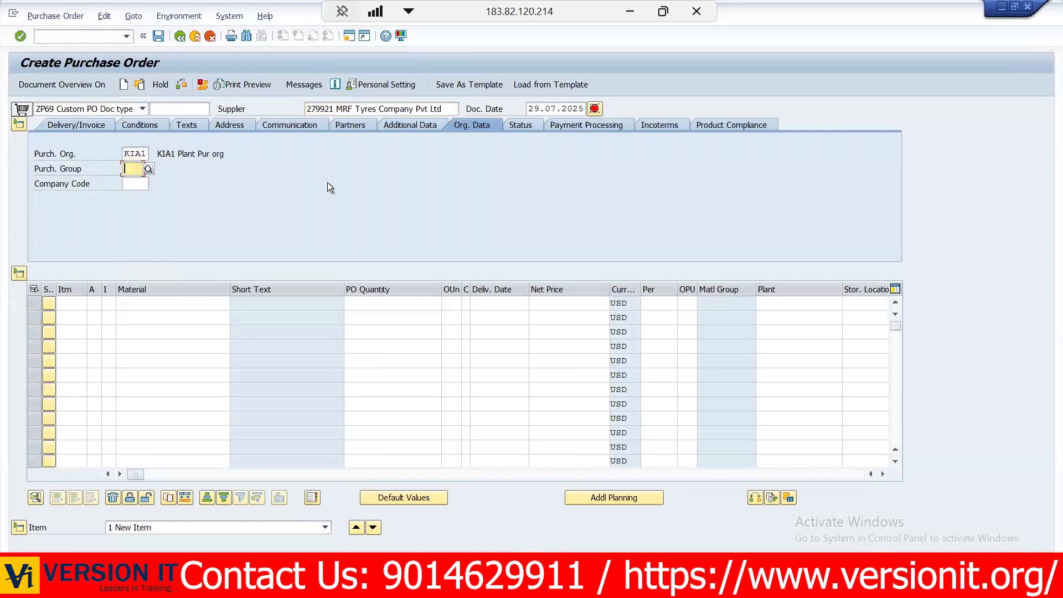
{"action": "key", "text": "Down"}
{"action": "key", "text": "Return"}
{"action": "key", "text": "Down"}
{"action": "key", "text": "Return"}
- Enter material 21121 GearBox as the first order item with a quantity of 100
{"action": "key", "text": "Return"}
{"action": "left_click", "coordinate": [163, 300]}
{"action": "key", "text": "Down"}
{"action": "key", "text": "Return"}
{"action": "key", "text": "Return"}
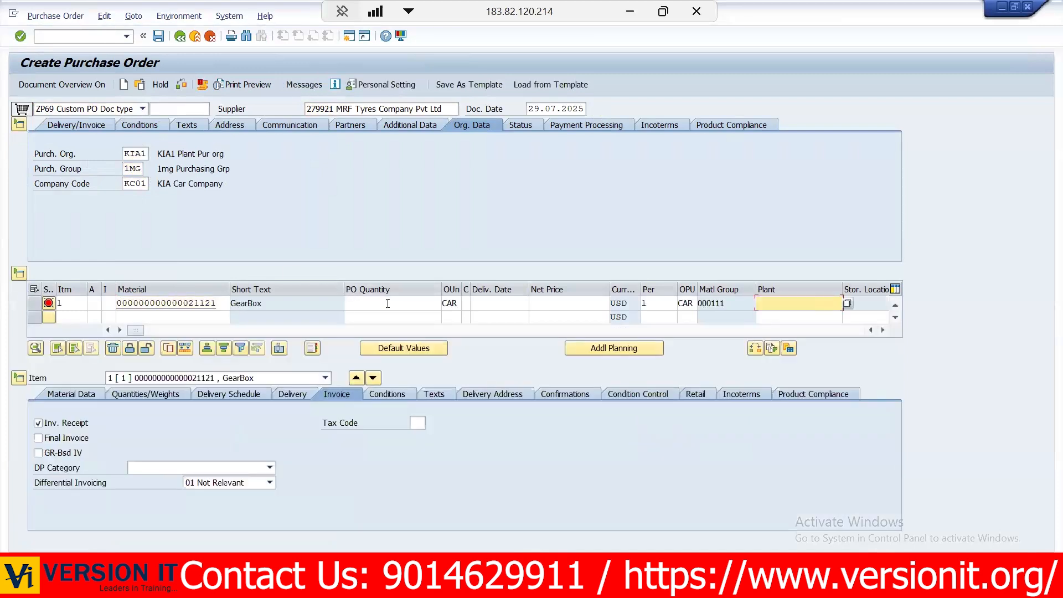
{"action": "left_click", "coordinate": [387, 303]}
{"action": "type", "text": "100"}
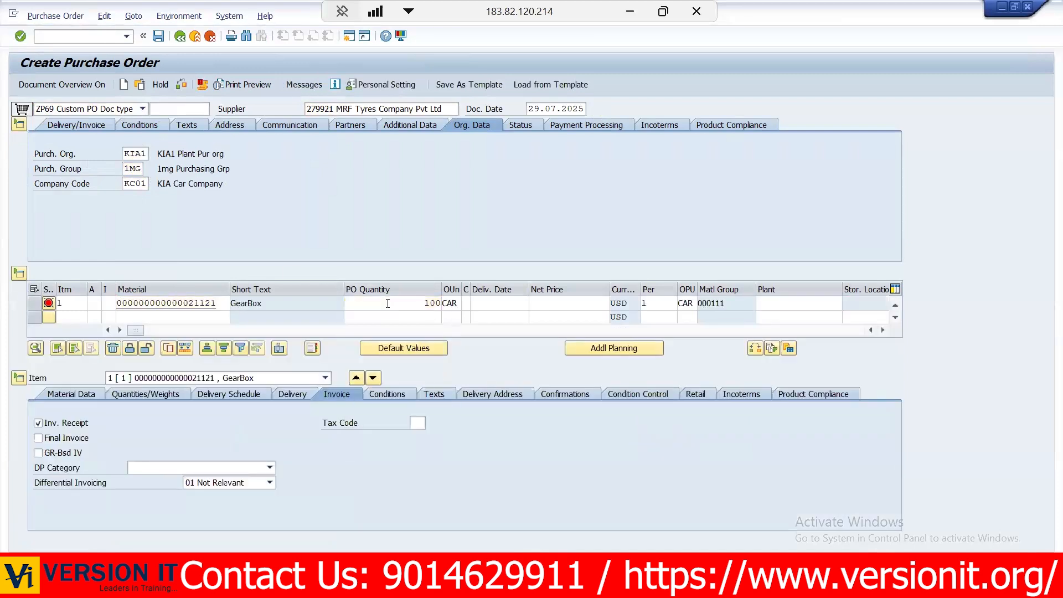
{"action": "key", "text": "Return"}
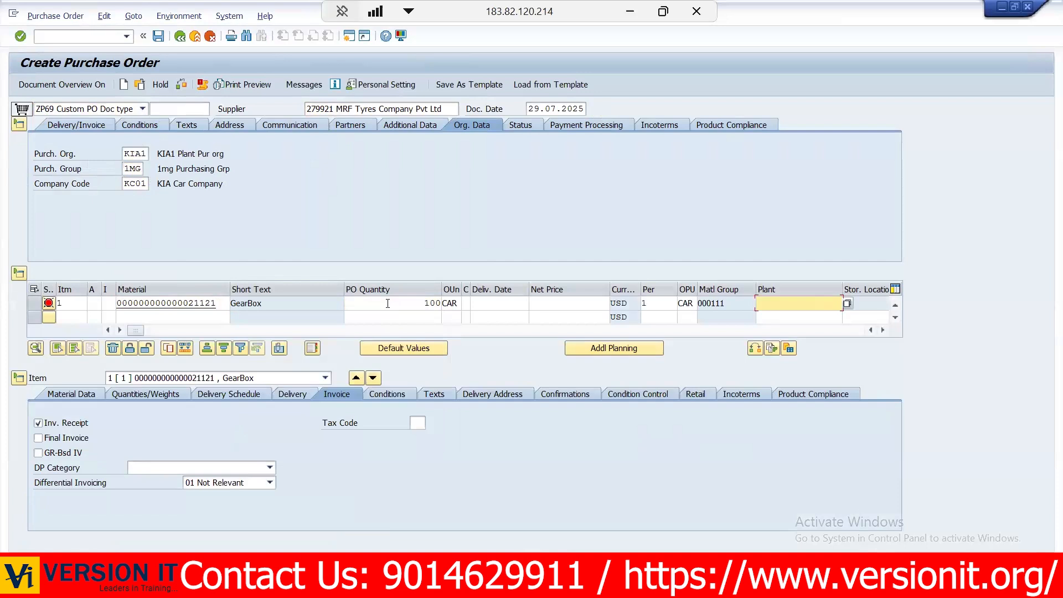
- List the item categories allowed for the GearBox item and choose Standard
{"action": "left_click", "coordinate": [109, 304]}
{"action": "left_click", "coordinate": [121, 304]}
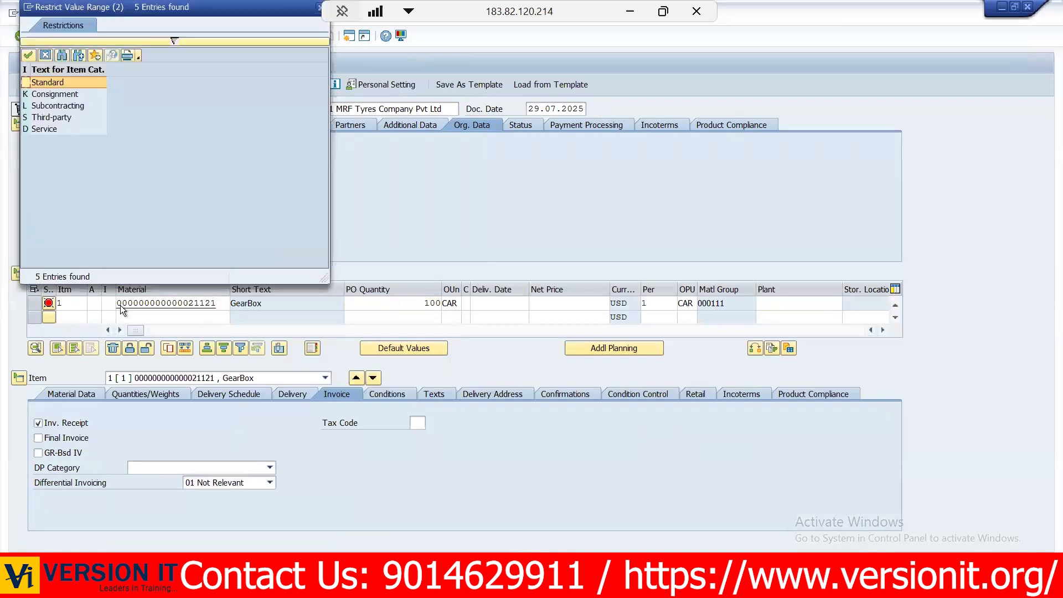
{"action": "double_click", "coordinate": [58, 84]}
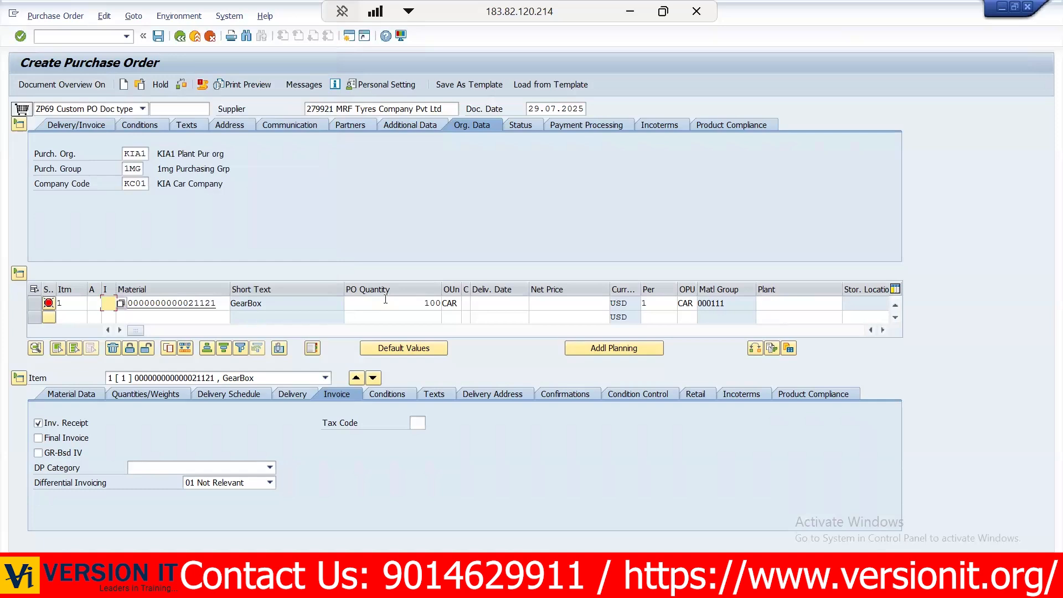
{"action": "left_click", "coordinate": [385, 300]}
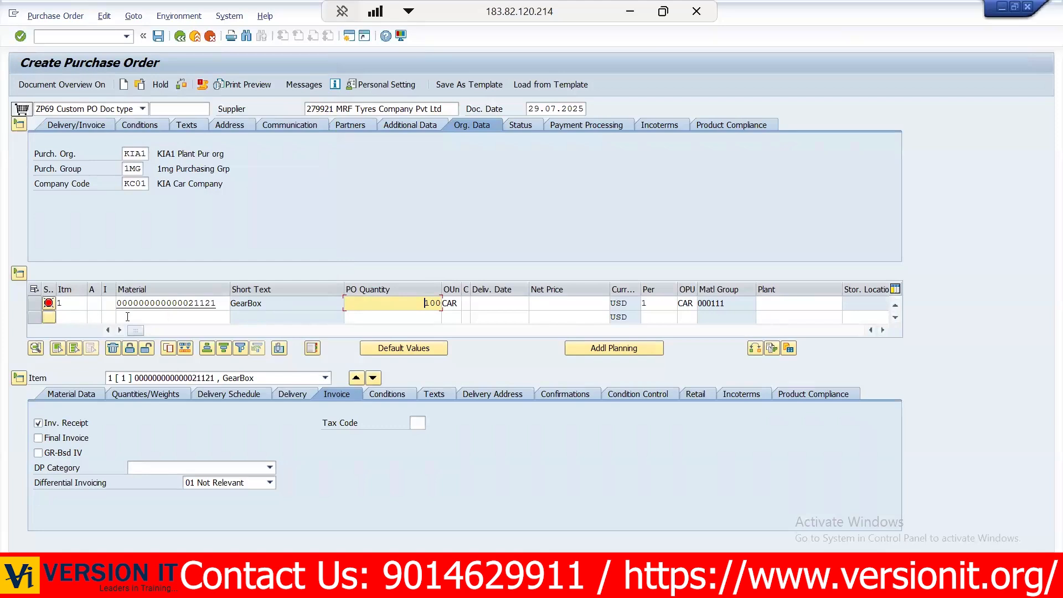
{"action": "left_click", "coordinate": [64, 303]}
{"action": "left_click", "coordinate": [67, 318]}
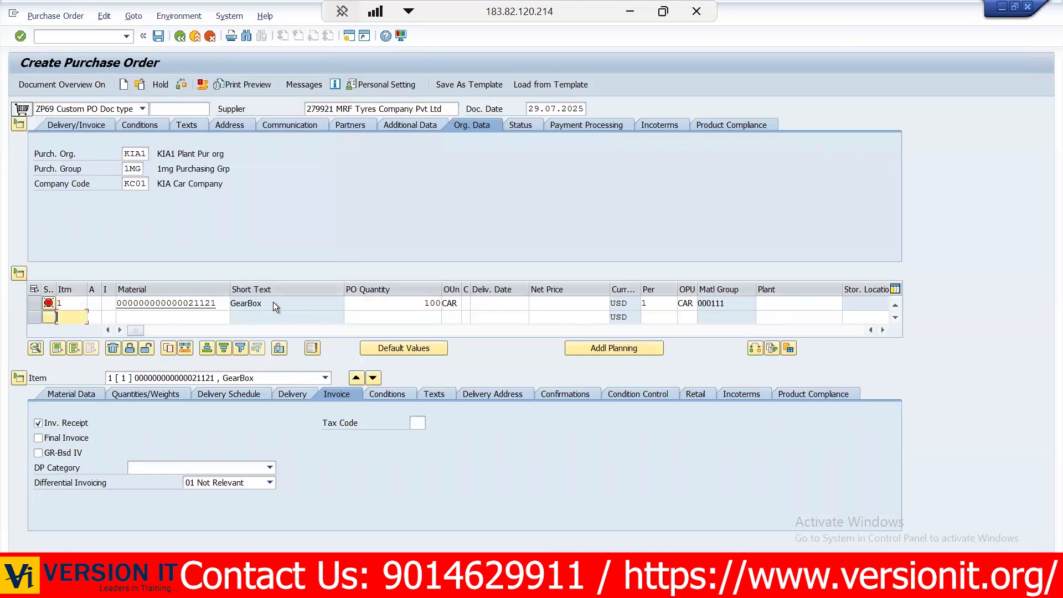
{"action": "left_click", "coordinate": [556, 308]}
{"action": "type", "text": "100"}
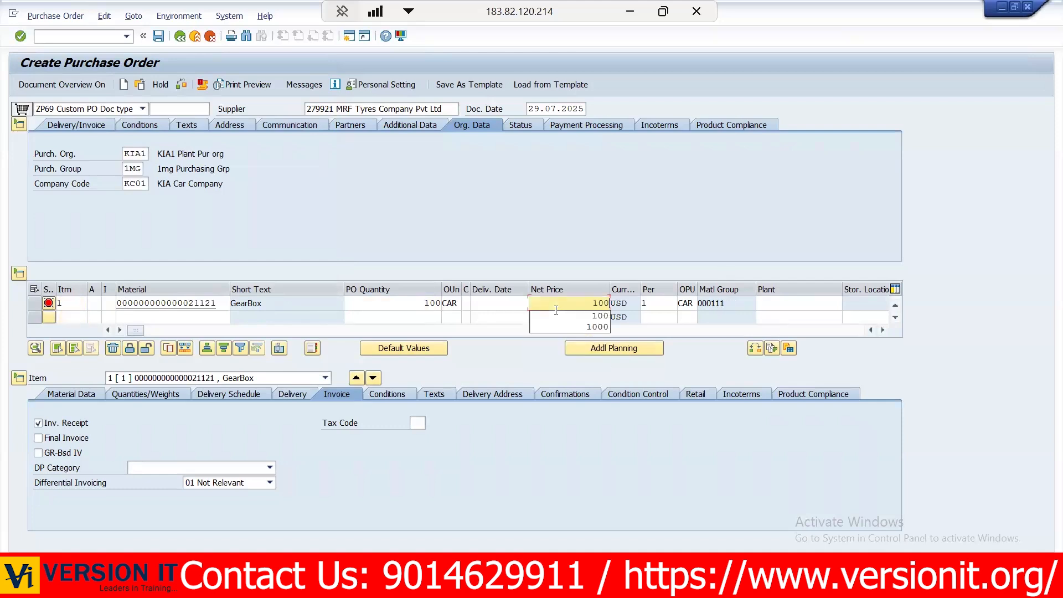
{"action": "key", "text": "BackSpace"}
{"action": "key", "text": "BackSpace"}
{"action": "key", "text": "BackSpace"}
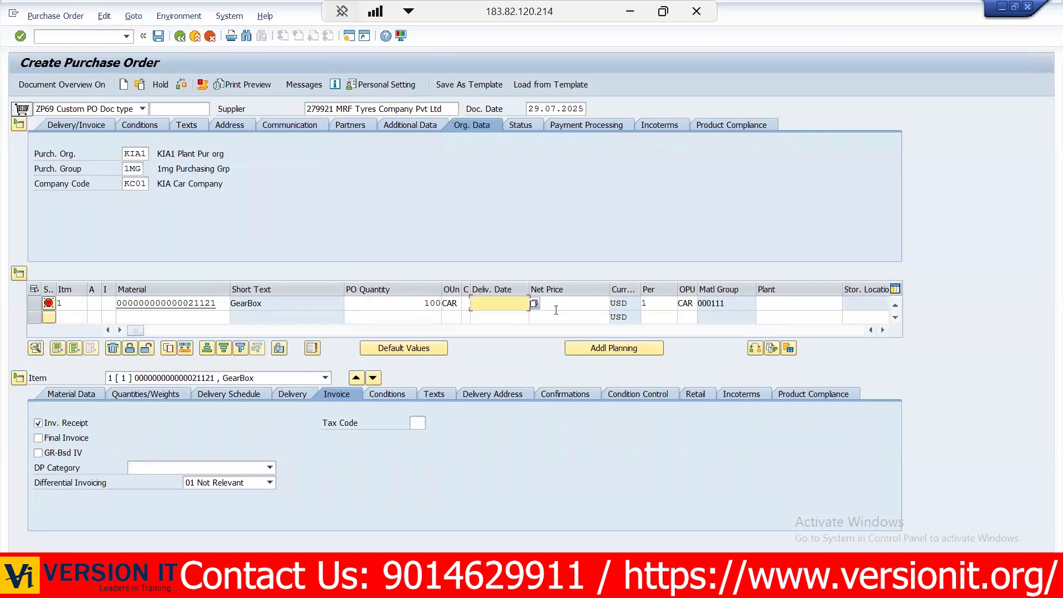
- Enter 23.07.2025 as the GearBox item's delivery date
{"action": "type", "text": "2"}
{"action": "key", "text": "Down"}
{"action": "key", "text": "Return"}
{"action": "key", "text": "Return"}
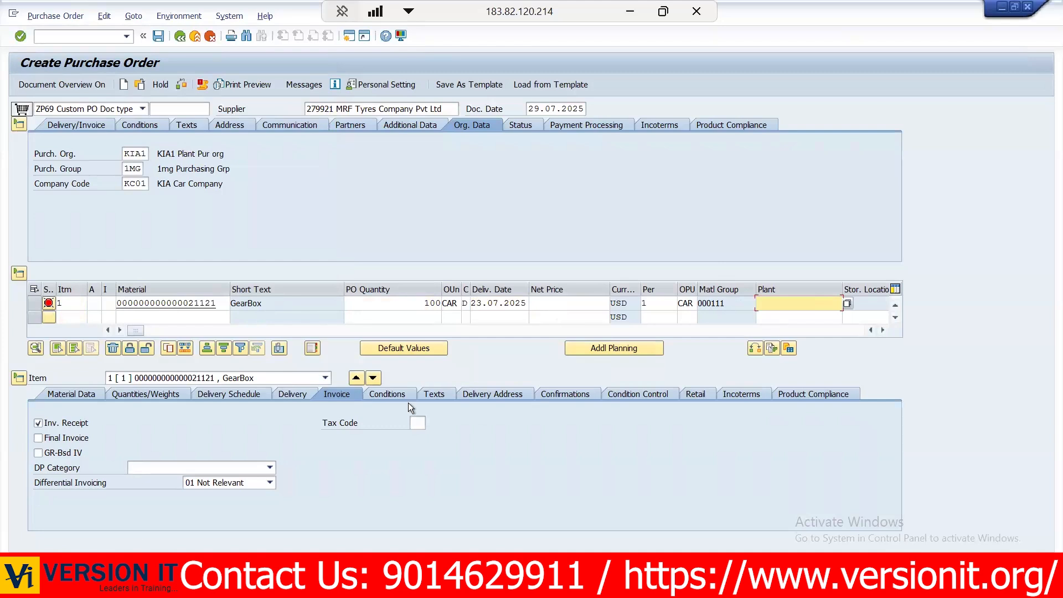
- Set the GearBox item's delivery date to 31.07.2025 using the calendar
{"action": "left_click", "coordinate": [533, 302]}
{"action": "left_click", "coordinate": [521, 302]}
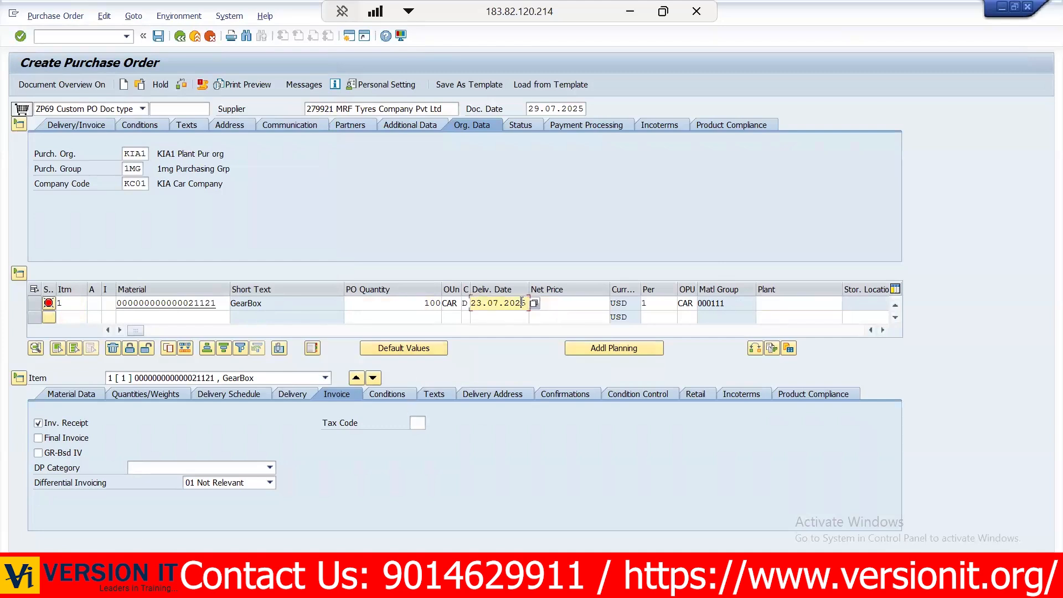
{"action": "left_click", "coordinate": [534, 303]}
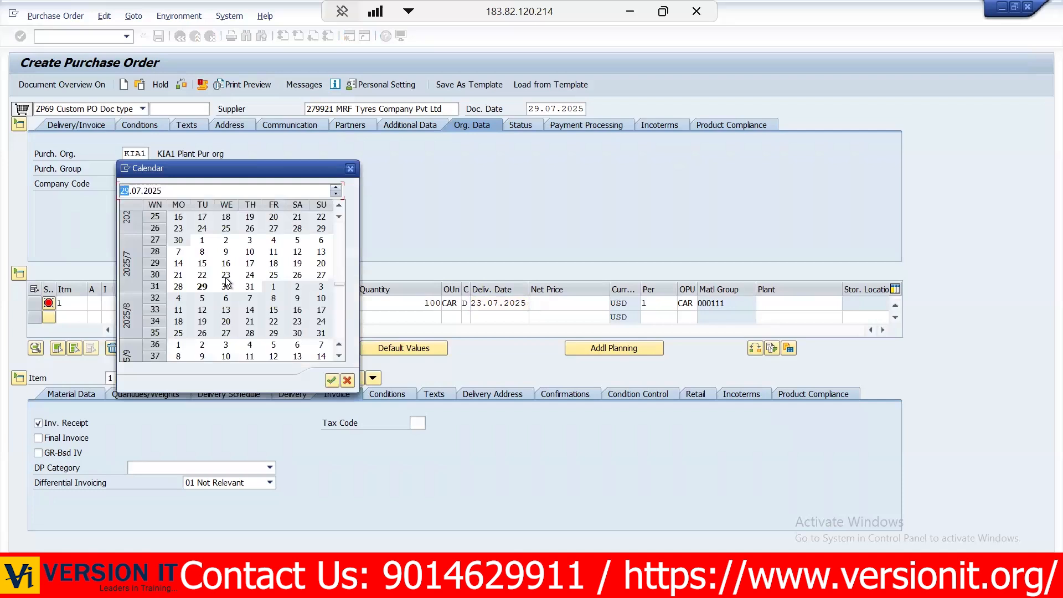
{"action": "double_click", "coordinate": [249, 286]}
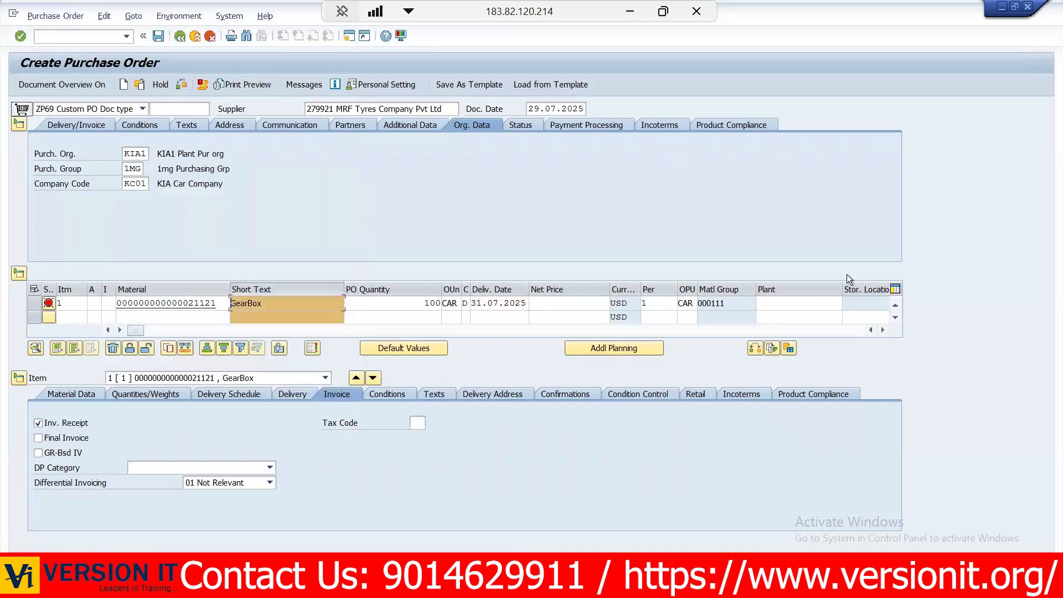
- Set the GearBox item's plant to KIA1
{"action": "left_click", "coordinate": [795, 297]}
{"action": "key", "text": "BackSpace"}
{"action": "key", "text": "Down"}
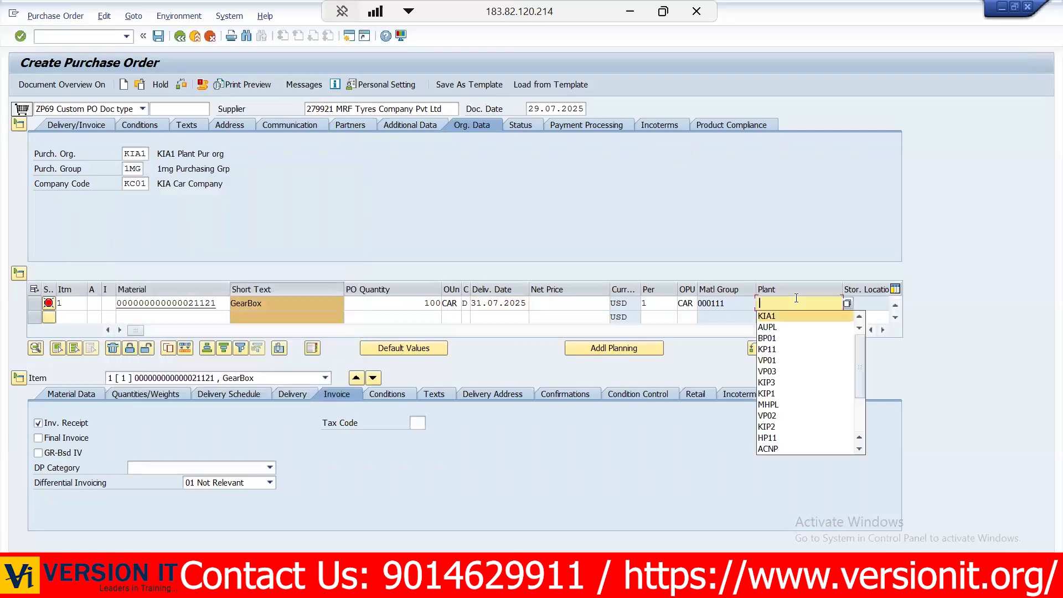
{"action": "key", "text": "Return"}
{"action": "key", "text": "Return"}
{"action": "key", "text": "Tab"}
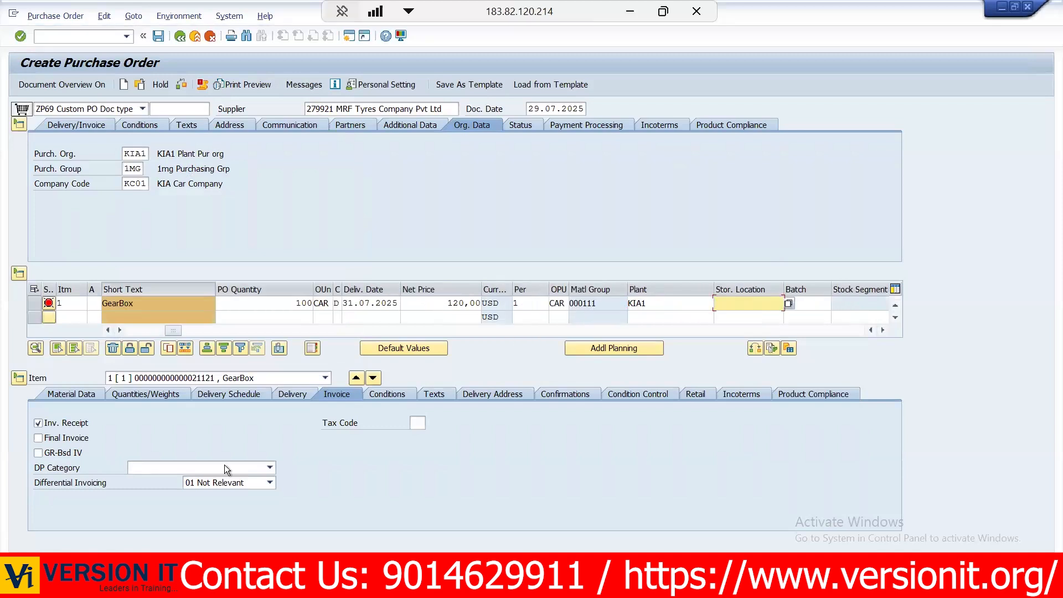
- Set the GearBox item's storage location to ROD and save the purchase order
{"action": "left_click", "coordinate": [147, 289]}
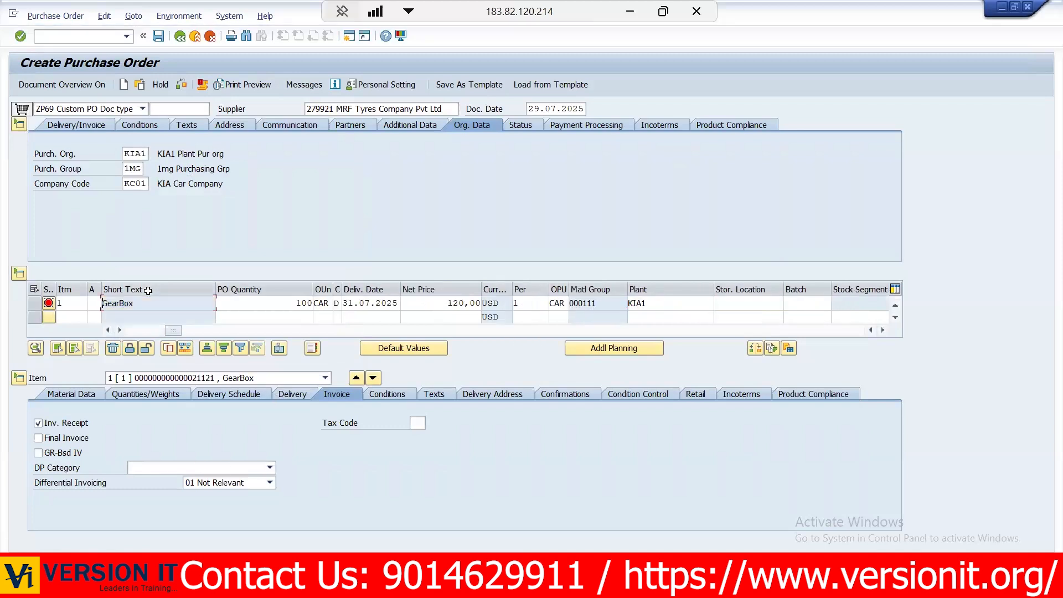
{"action": "left_click", "coordinate": [743, 300]}
{"action": "key", "text": "Down"}
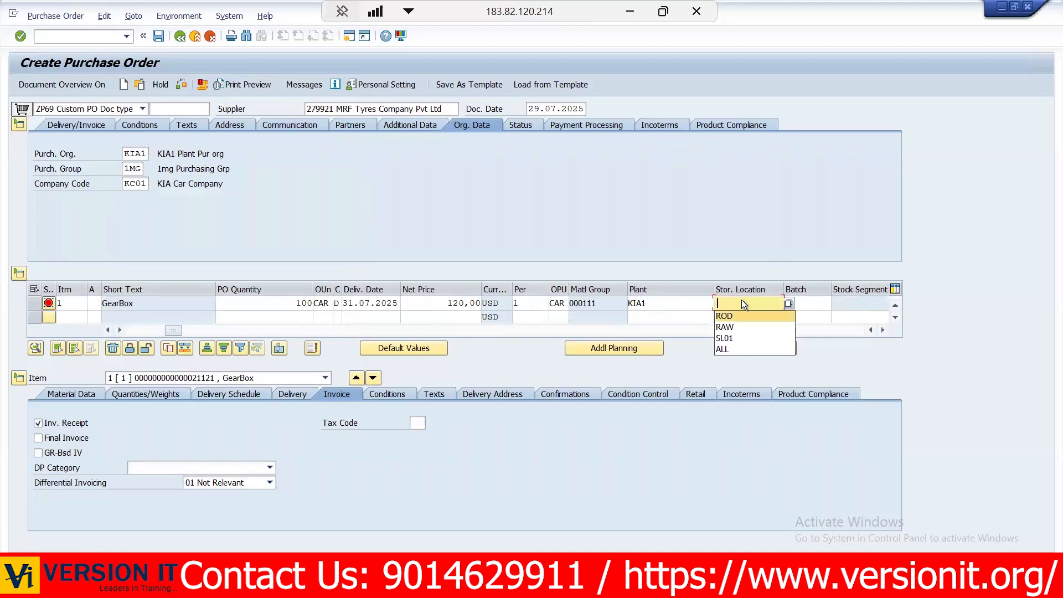
{"action": "key", "text": "Return"}
{"action": "key", "text": "ctrl+s"}
{"action": "left_click", "coordinate": [231, 267]}
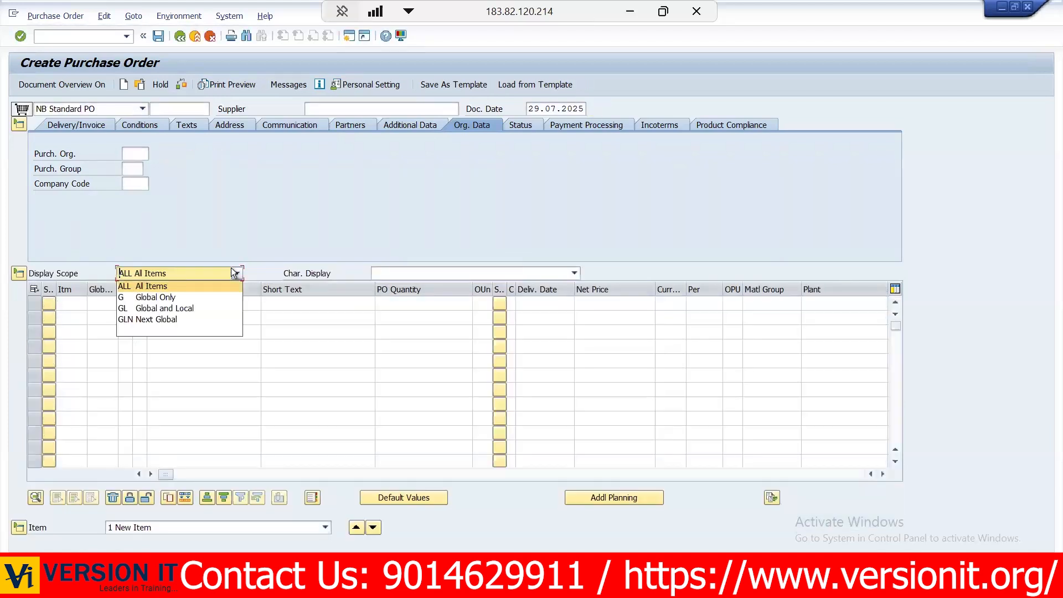
{"action": "left_click", "coordinate": [291, 184]}
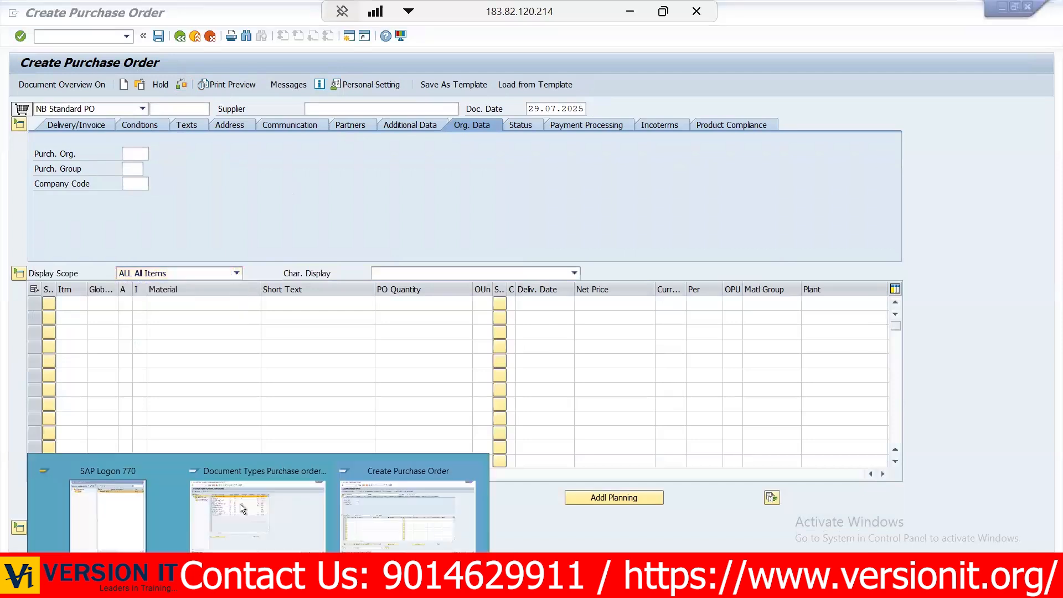
- In the document types session, look up number range interval L3 among the possible internal number ranges for ZP69
{"action": "left_click", "coordinate": [240, 502]}
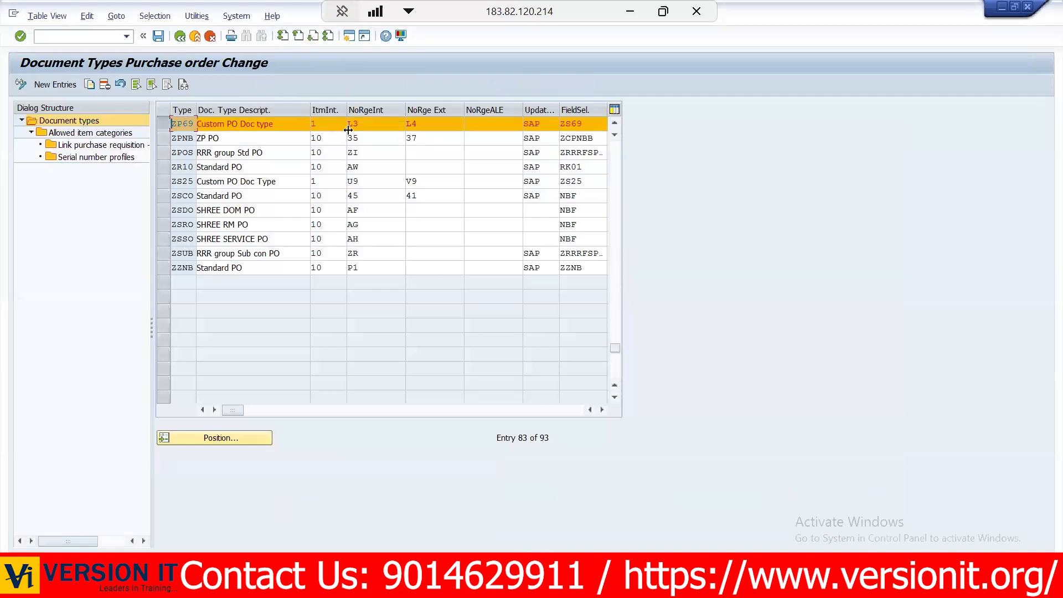
{"action": "left_click", "coordinate": [378, 121]}
{"action": "left_click", "coordinate": [410, 127]}
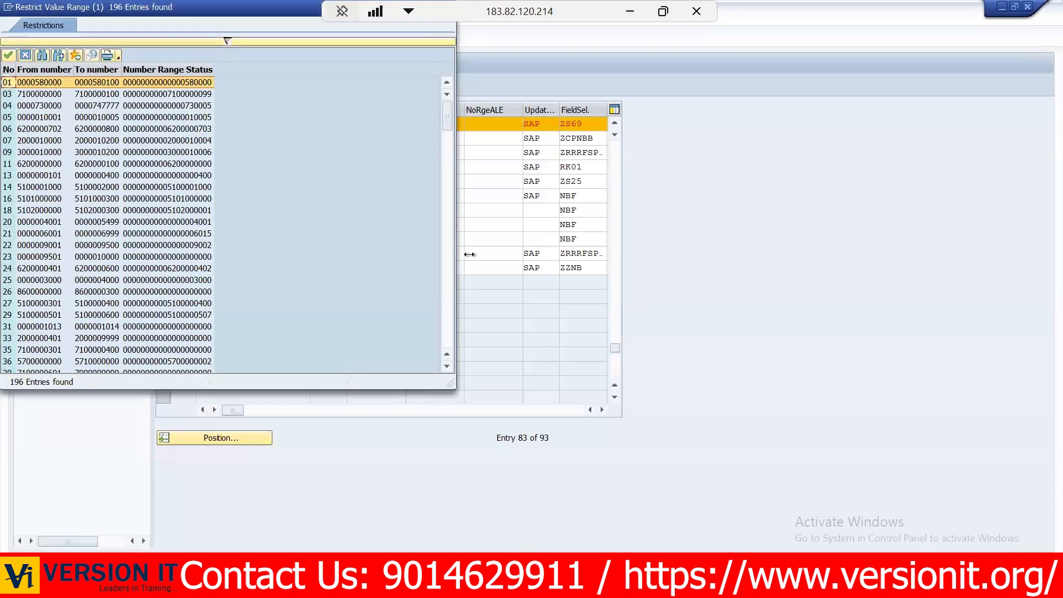
{"action": "left_click", "coordinate": [449, 281]}
{"action": "left_click", "coordinate": [446, 276]}
{"action": "left_click", "coordinate": [447, 276]}
{"action": "left_click", "coordinate": [446, 277]}
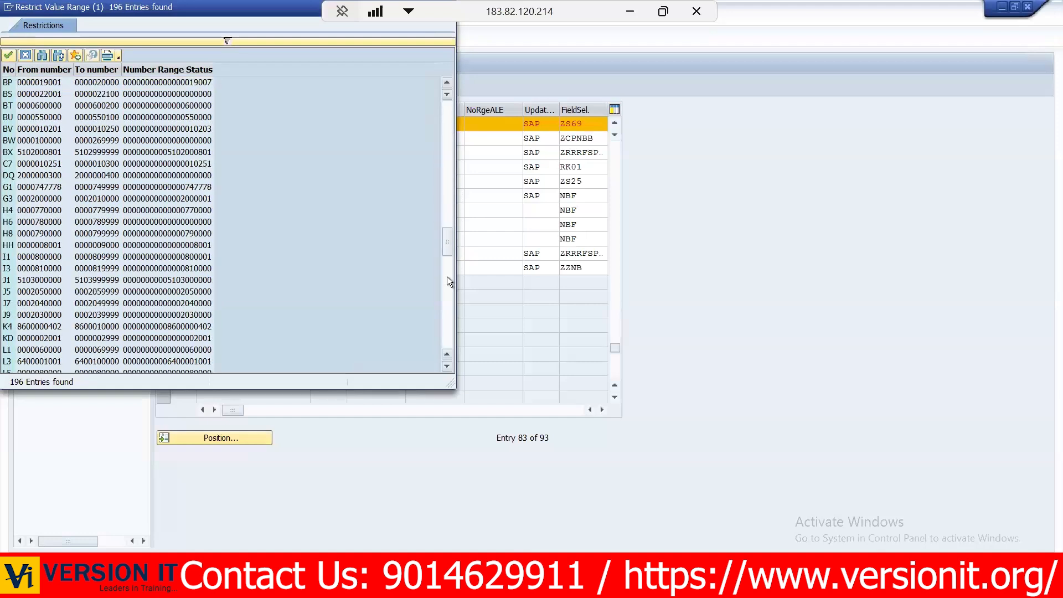
{"action": "left_click", "coordinate": [59, 363]}
{"action": "double_click", "coordinate": [59, 363]}
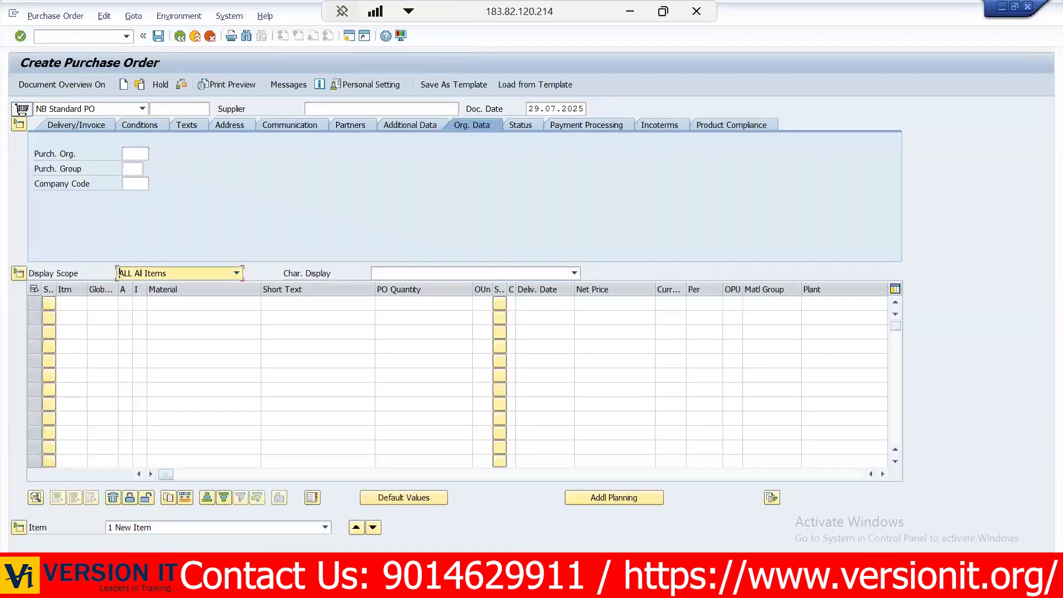
- Display the purchase order just saved and open Create Purchase Requisition in a new session
{"action": "left_click", "coordinate": [139, 84]}
{"action": "key", "text": "Return"}
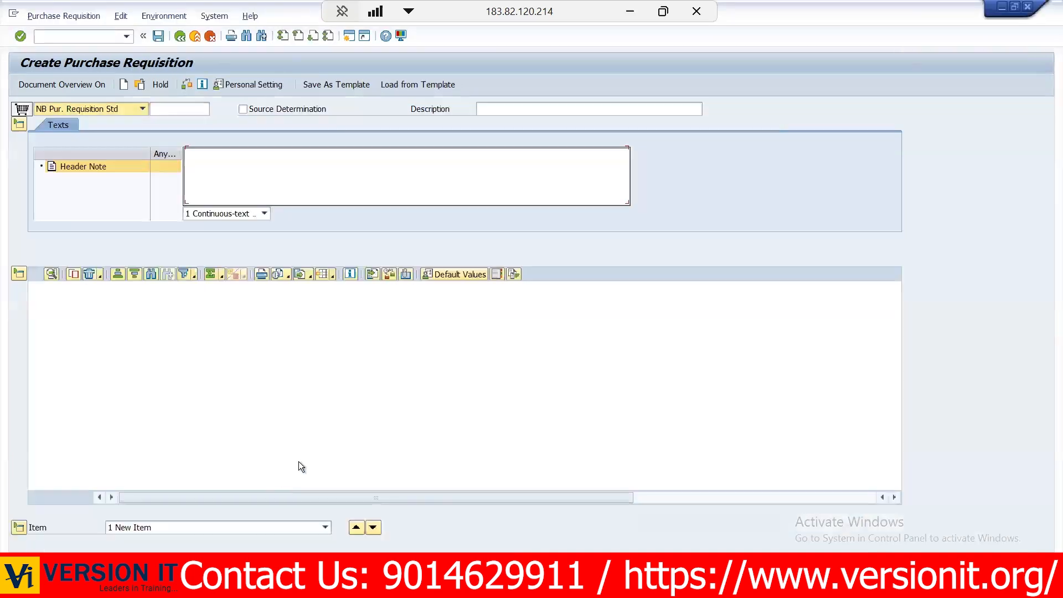
{"action": "mouse_move", "coordinate": [314, 507]}
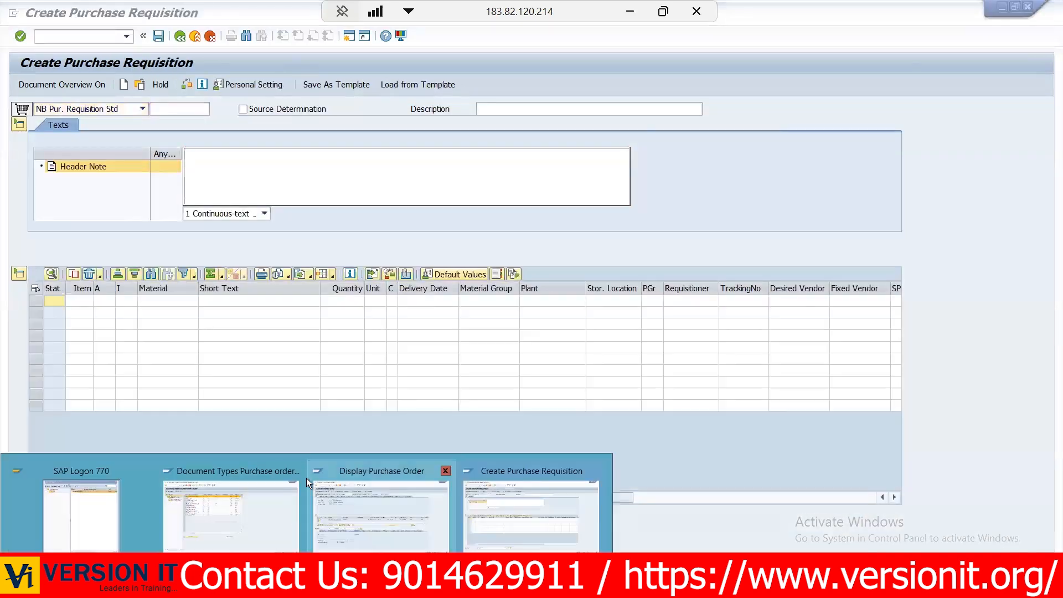